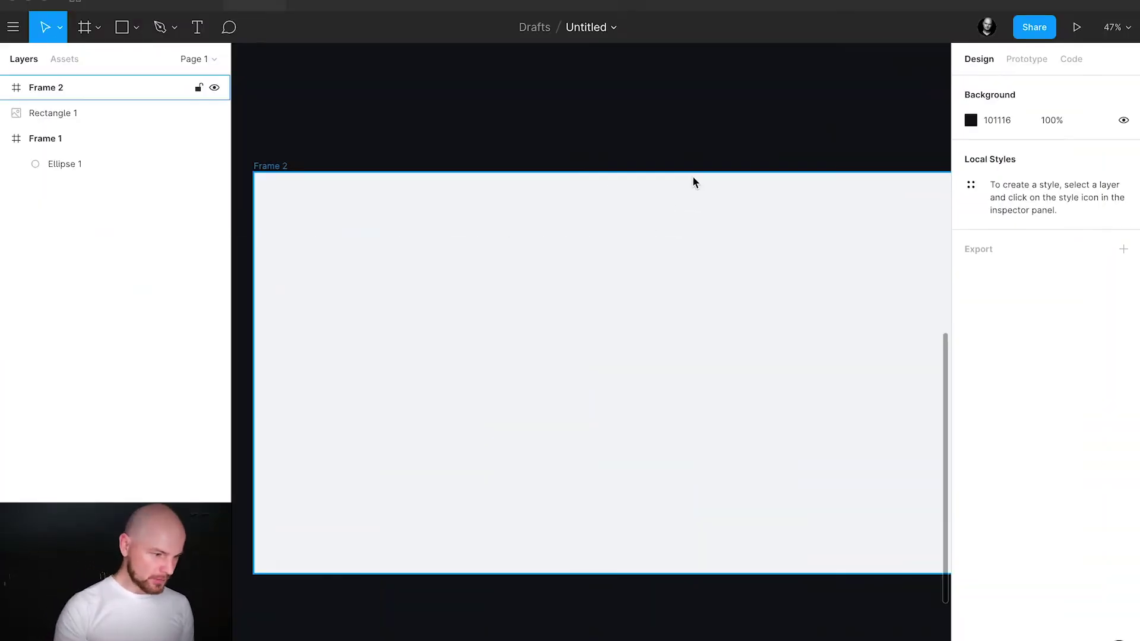
# Step: Draw a rectangle about 498 × 807 in the middle of Frame 2
pyautogui.moveTo(715, 161)
pyautogui.mouseDown()
pyautogui.moveTo(669, 158)
pyautogui.moveTo(716, 180)
pyautogui.mouseUp()
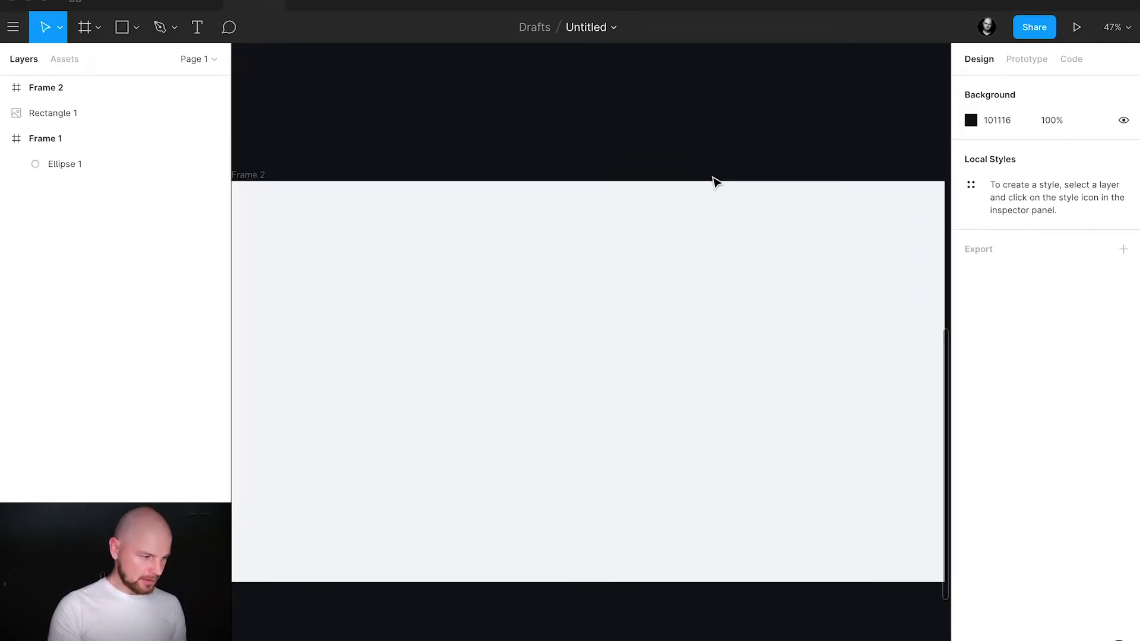
pyautogui.scroll(-2, 716, 181)
pyautogui.click(326, 181)
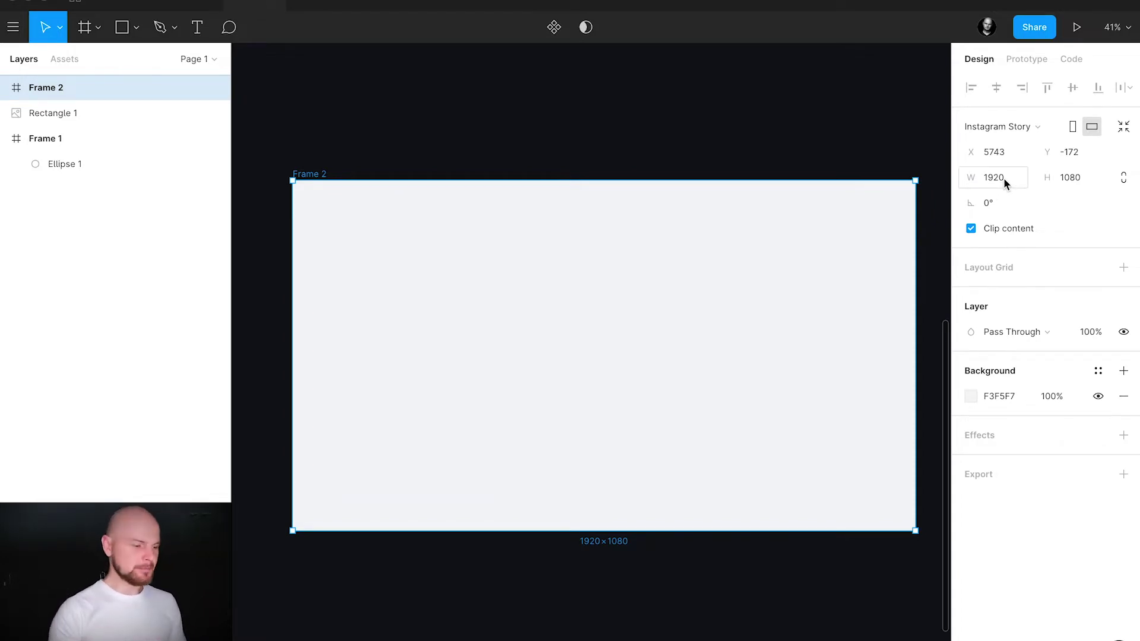
pyautogui.click(778, 152)
pyautogui.moveTo(781, 148); pyautogui.dragTo(775, 165)
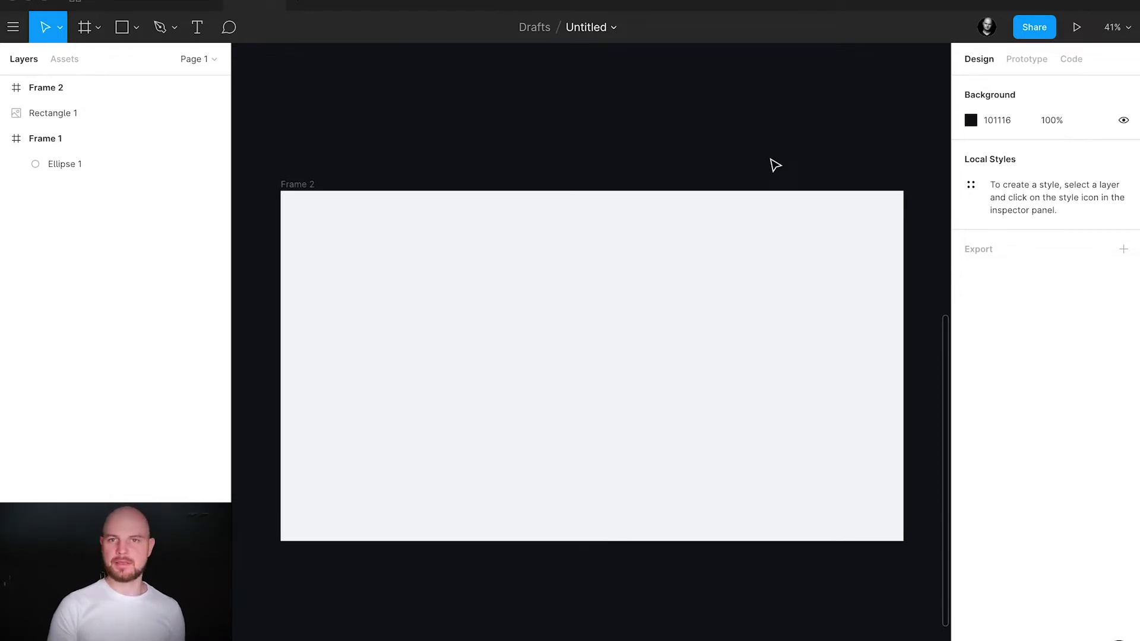
pyautogui.click(597, 280)
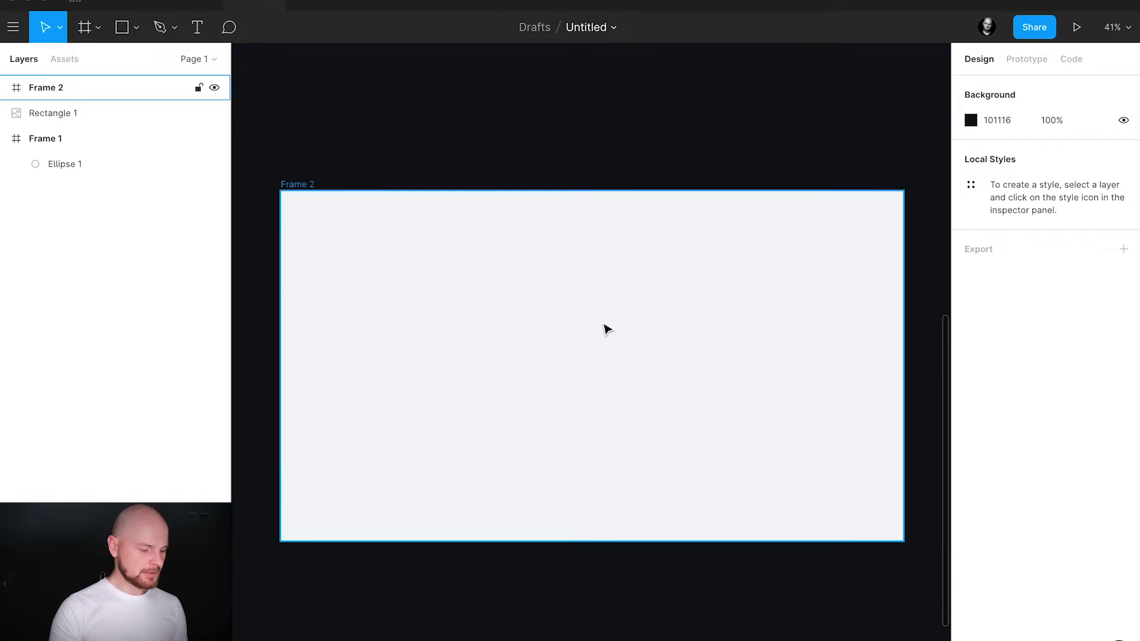
pyautogui.press('r')
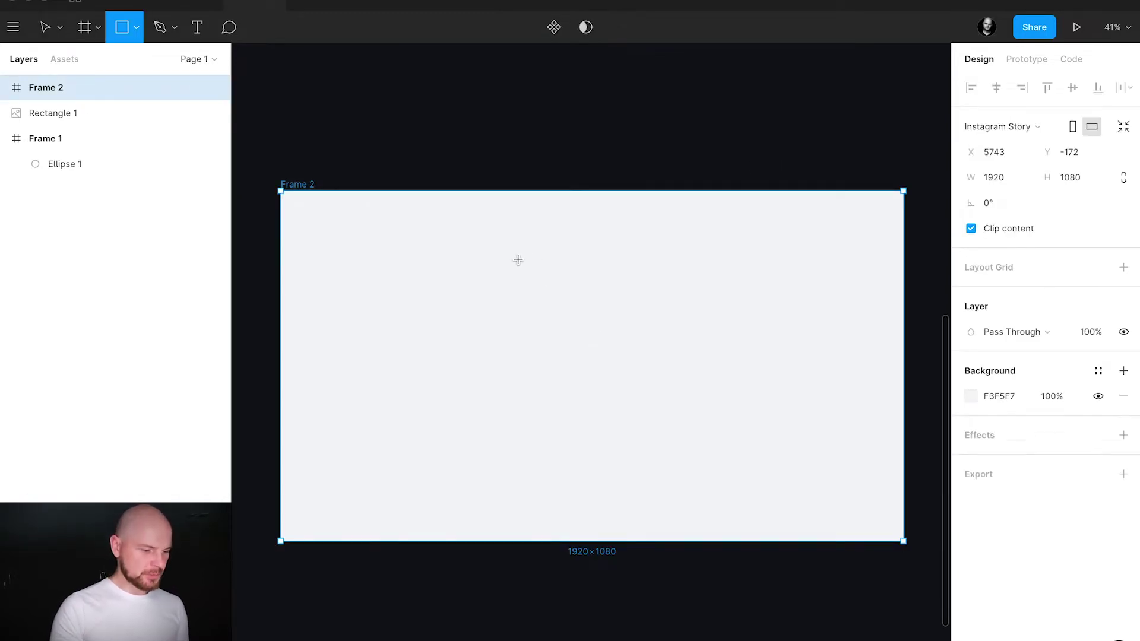
pyautogui.moveTo(502, 229)
pyautogui.mouseDown()
pyautogui.moveTo(704, 421)
pyautogui.moveTo(664, 491)
pyautogui.mouseUp()
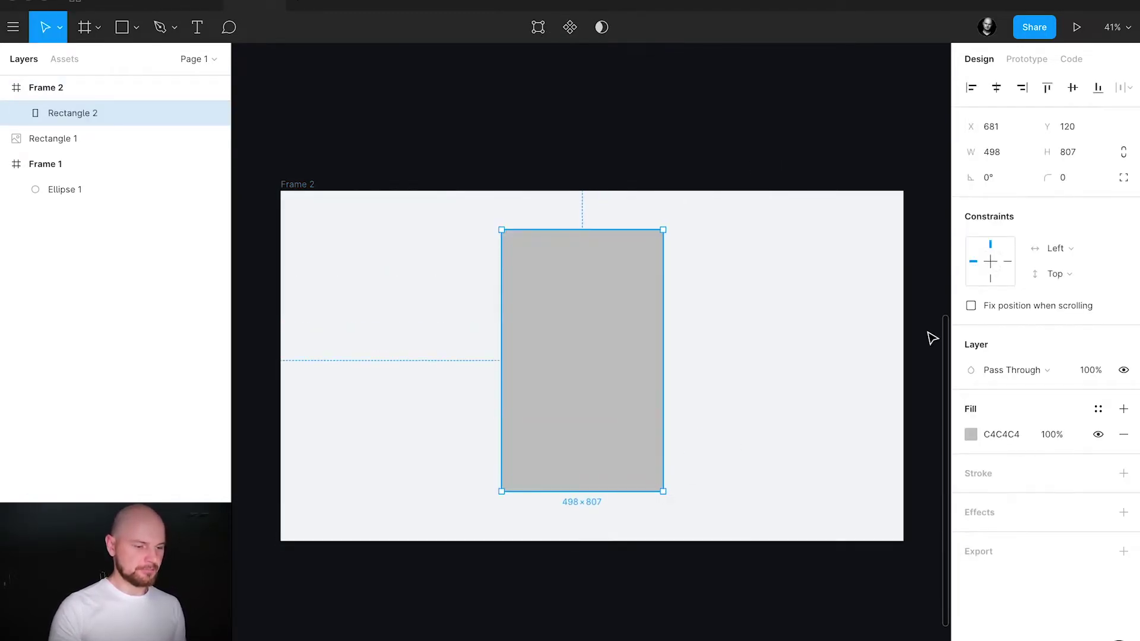
# Step: Resize the new rectangle to 375 × 812 and move it to the centre of Frame 2
pyautogui.click(992, 152)
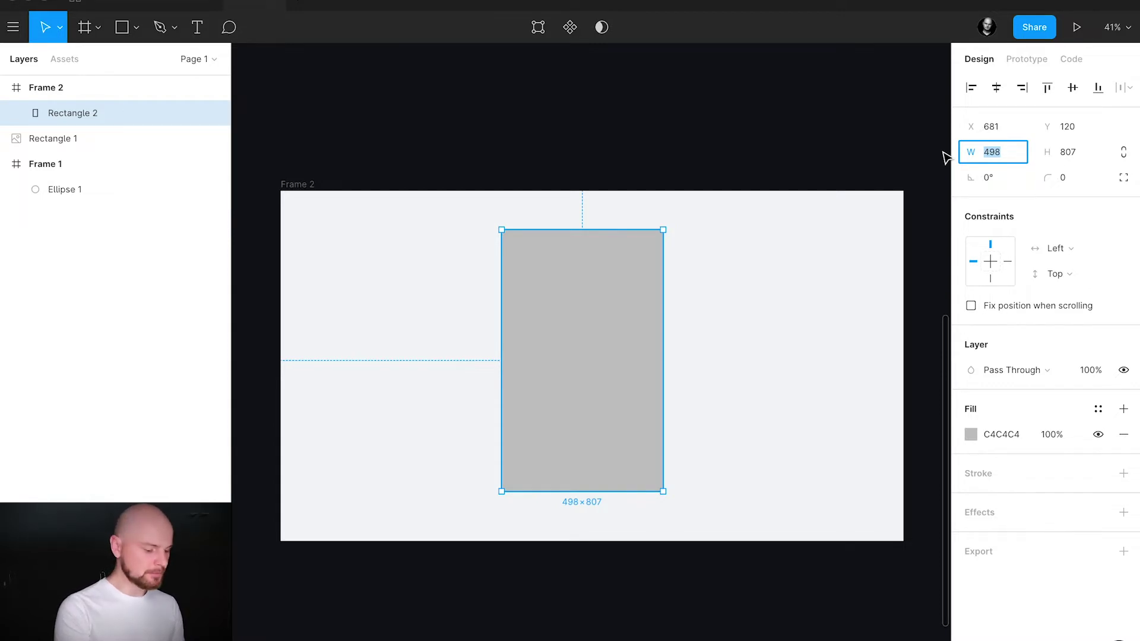
pyautogui.write('37')
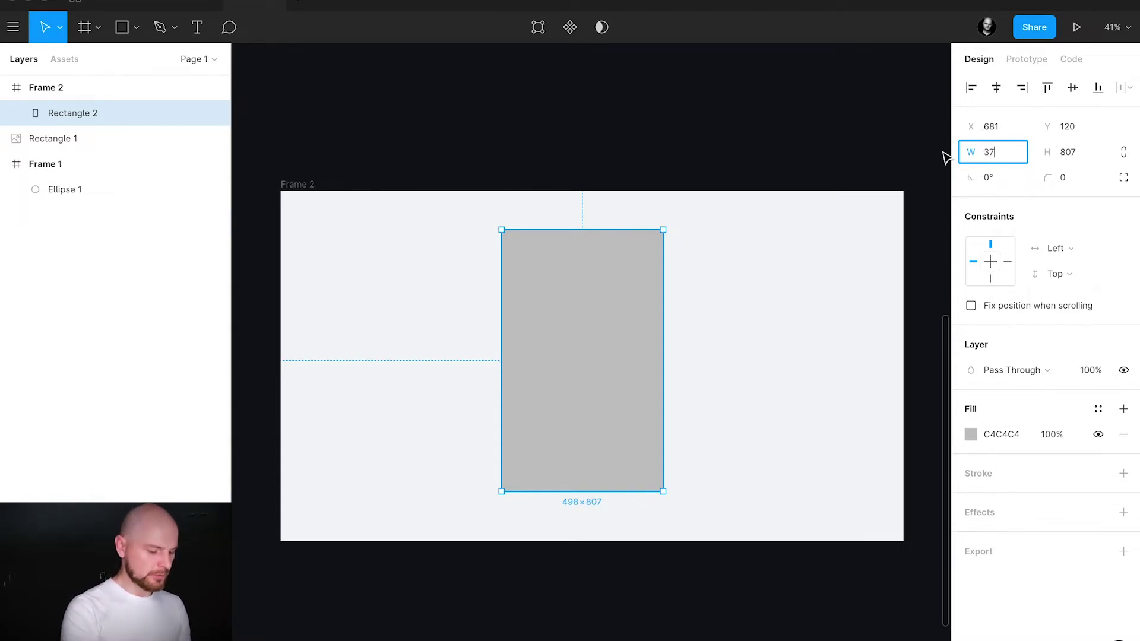
pyautogui.write('5')
pyautogui.press('Tab')
pyautogui.write('812')
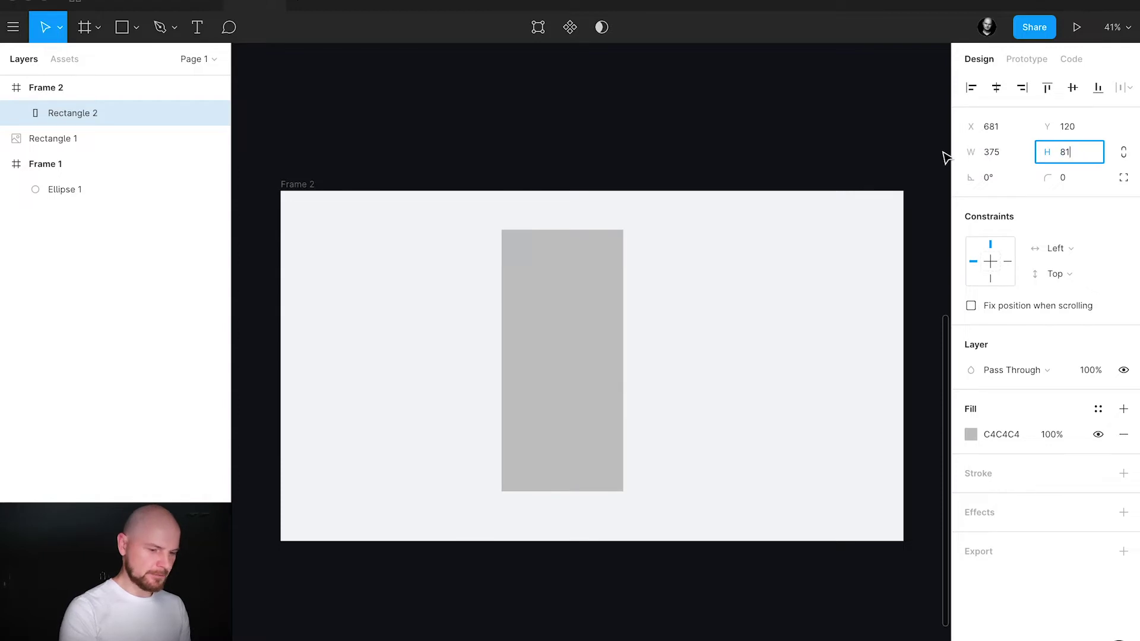
pyautogui.press('Return')
pyautogui.moveTo(605, 323); pyautogui.dragTo(634, 329)
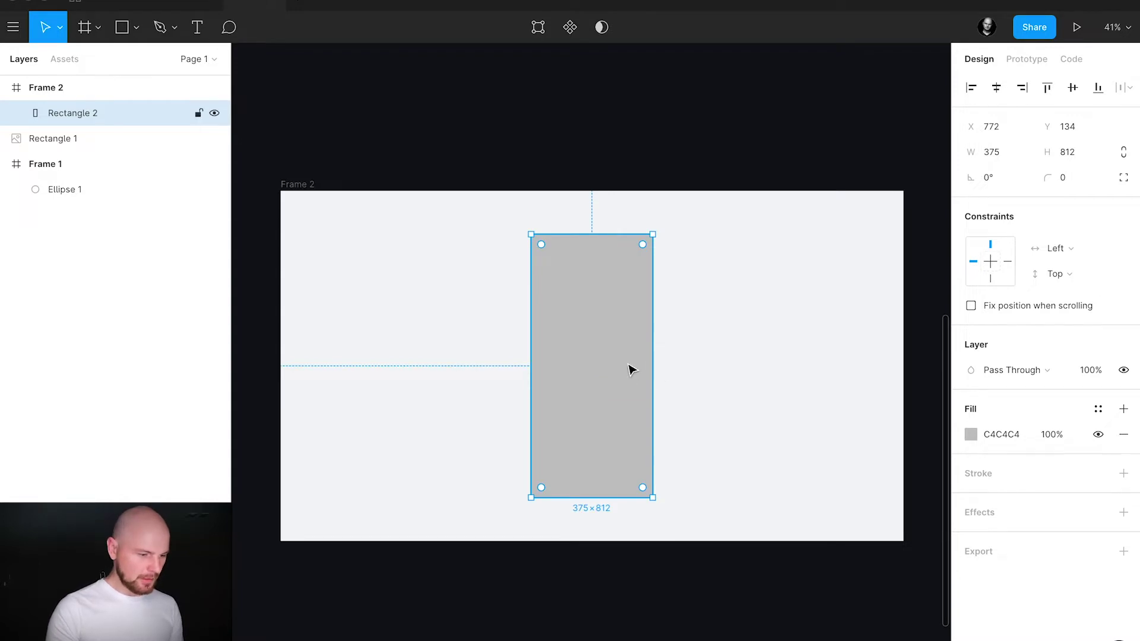
# Step: Duplicate the rectangle in place and enlarge the copy symmetrically about its centre to 405 × 842
pyautogui.scroll(3, 631, 369)
pyautogui.scroll(2, 631, 369)
pyautogui.moveTo(713, 370); pyautogui.dragTo(715, 341)
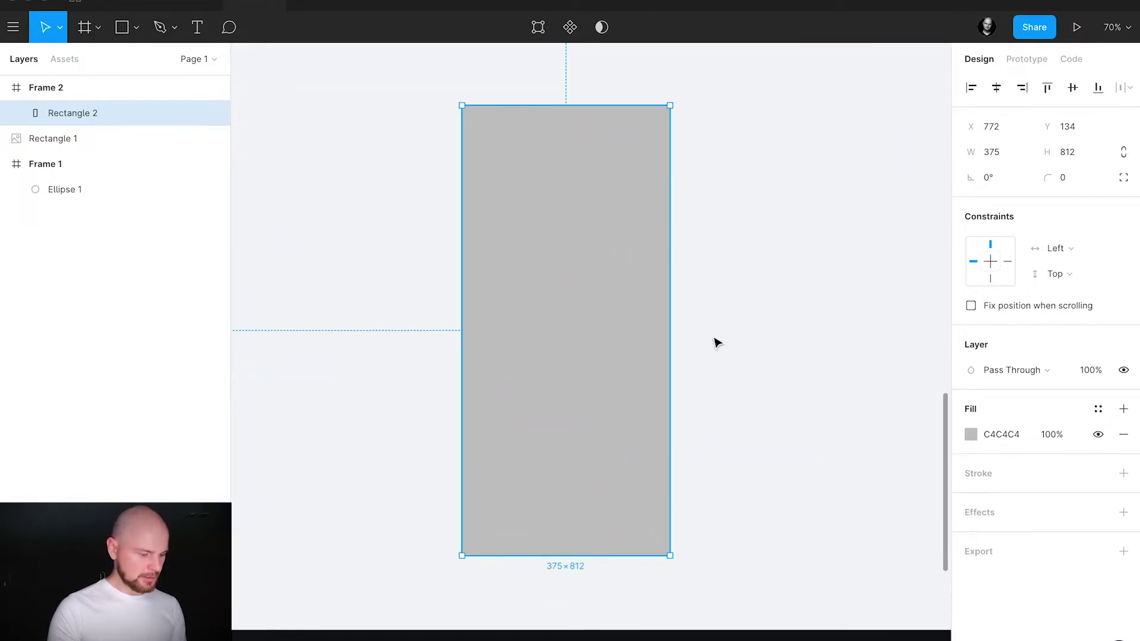
pyautogui.hotkey('ctrl', 'd')
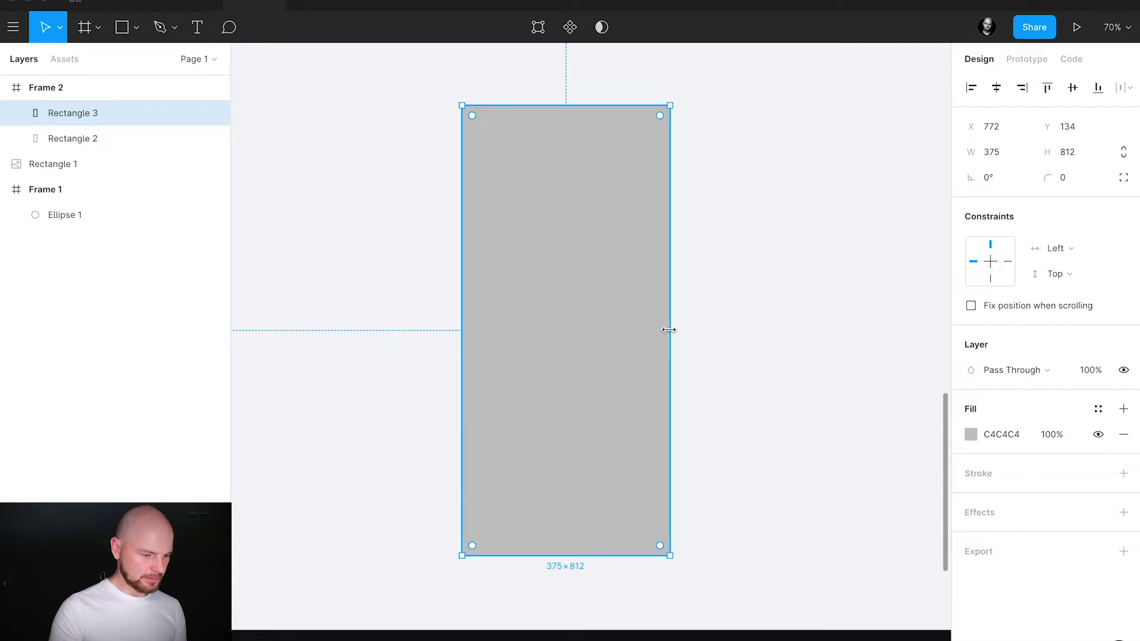
pyautogui.moveTo(668, 330); pyautogui.dragTo(678, 331)
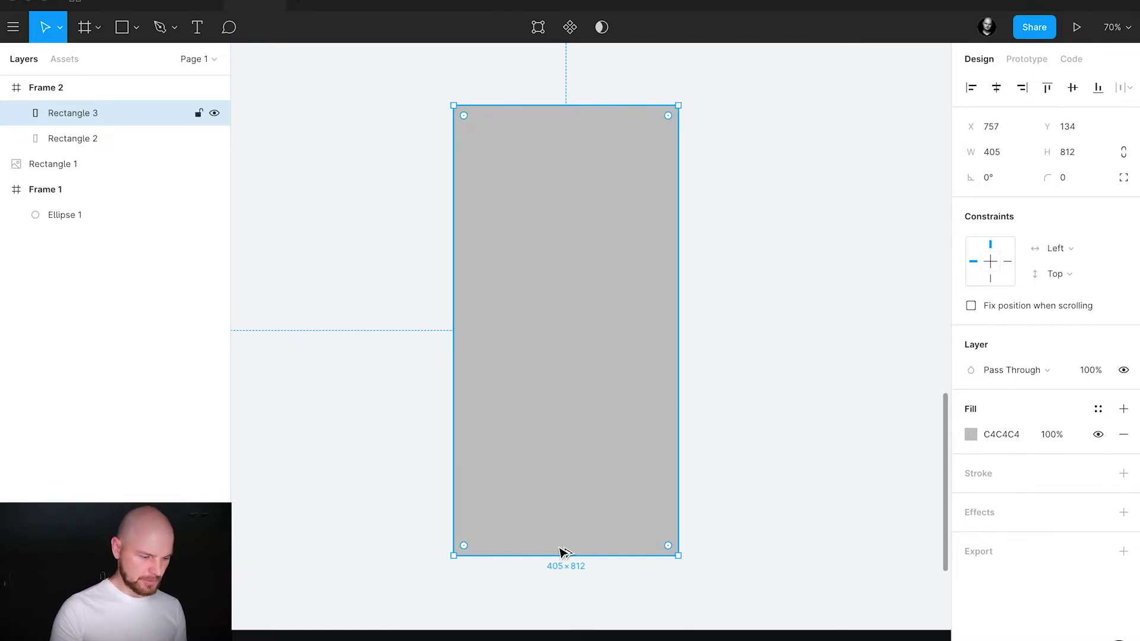
pyautogui.moveTo(555, 557); pyautogui.dragTo(556, 564)
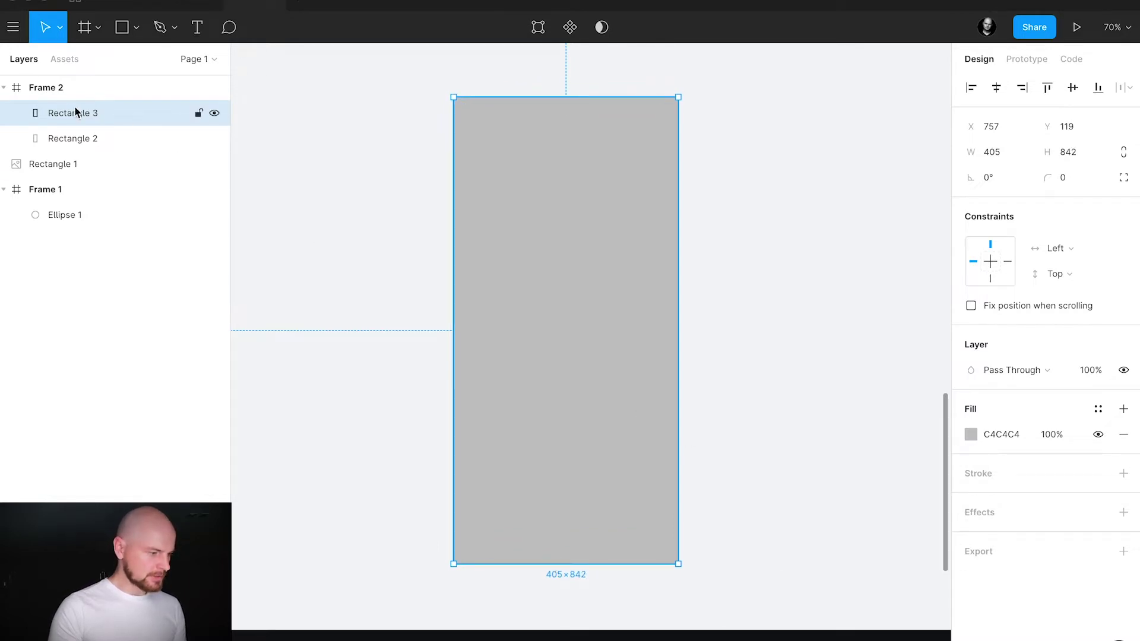
# Step: Move the larger rectangle behind the original one and fill the smaller front rectangle with white (FFFFFF)
pyautogui.moveTo(77, 114); pyautogui.dragTo(79, 147)
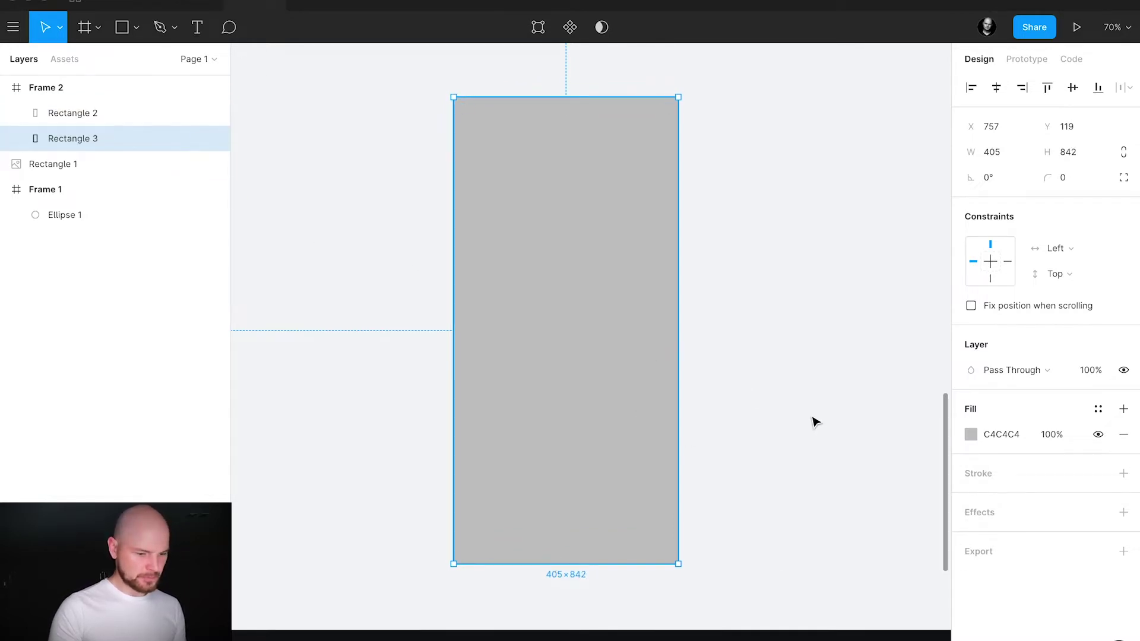
pyautogui.click(605, 393)
pyautogui.click(970, 435)
pyautogui.moveTo(880, 408); pyautogui.dragTo(733, 254)
pyautogui.click(936, 264)
pyautogui.click(817, 283)
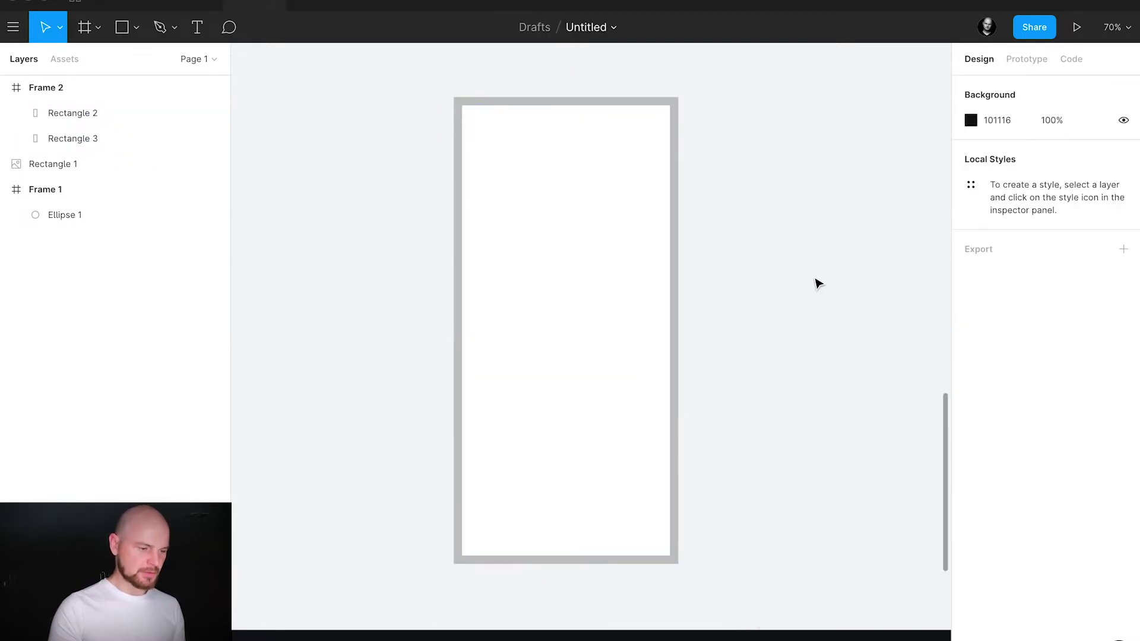
# Step: Set the corner radius of the white inner rectangle to 16
pyautogui.scroll(-3, 817, 282)
pyautogui.moveTo(827, 280); pyautogui.dragTo(811, 306)
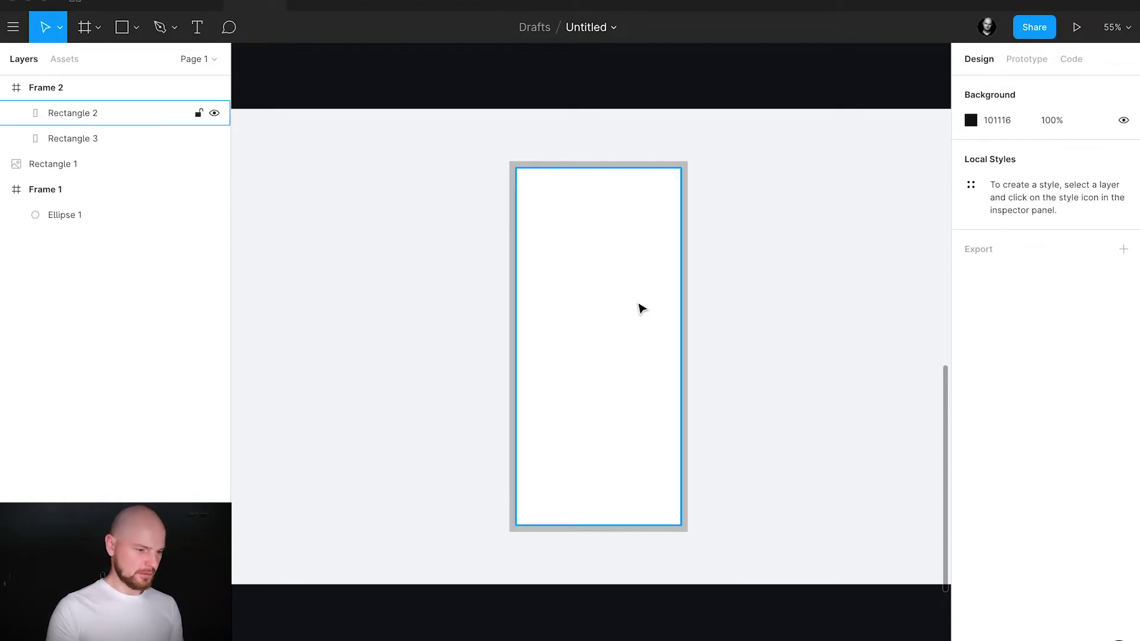
pyautogui.click(643, 309)
pyautogui.click(696, 297)
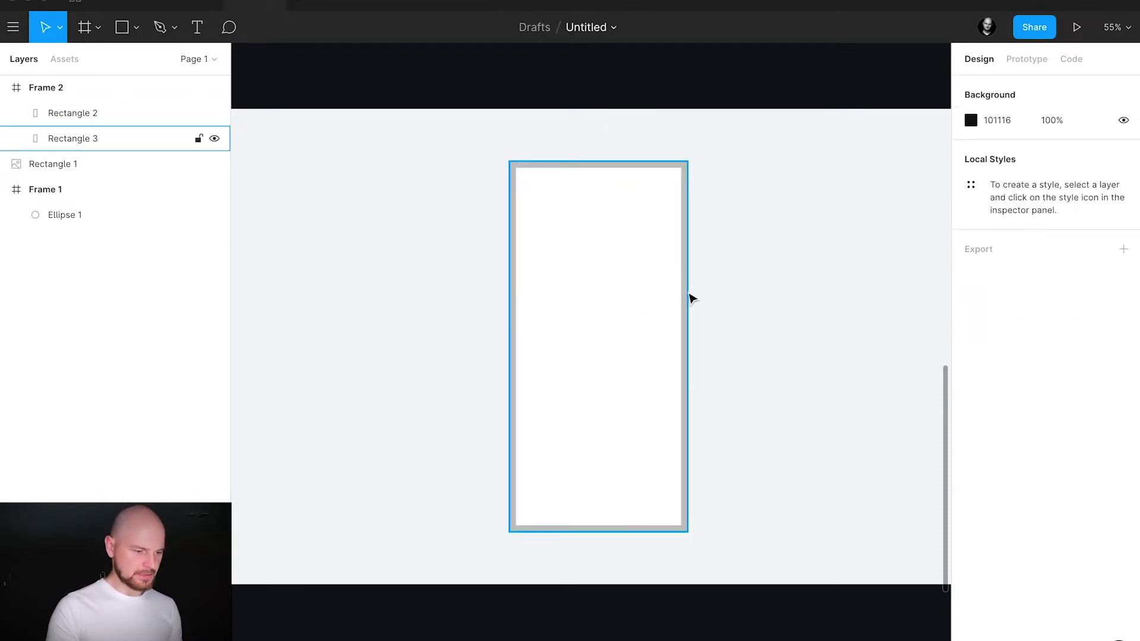
pyautogui.click(687, 297)
pyautogui.click(631, 247)
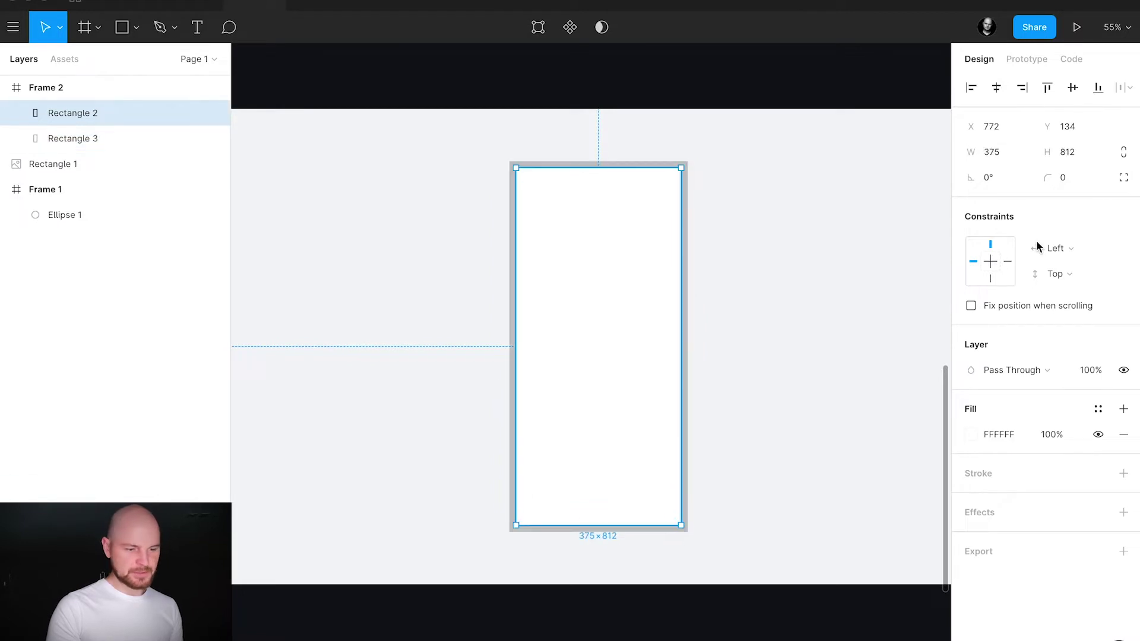
pyautogui.click(1063, 180)
pyautogui.write('16')
pyautogui.press('Return')
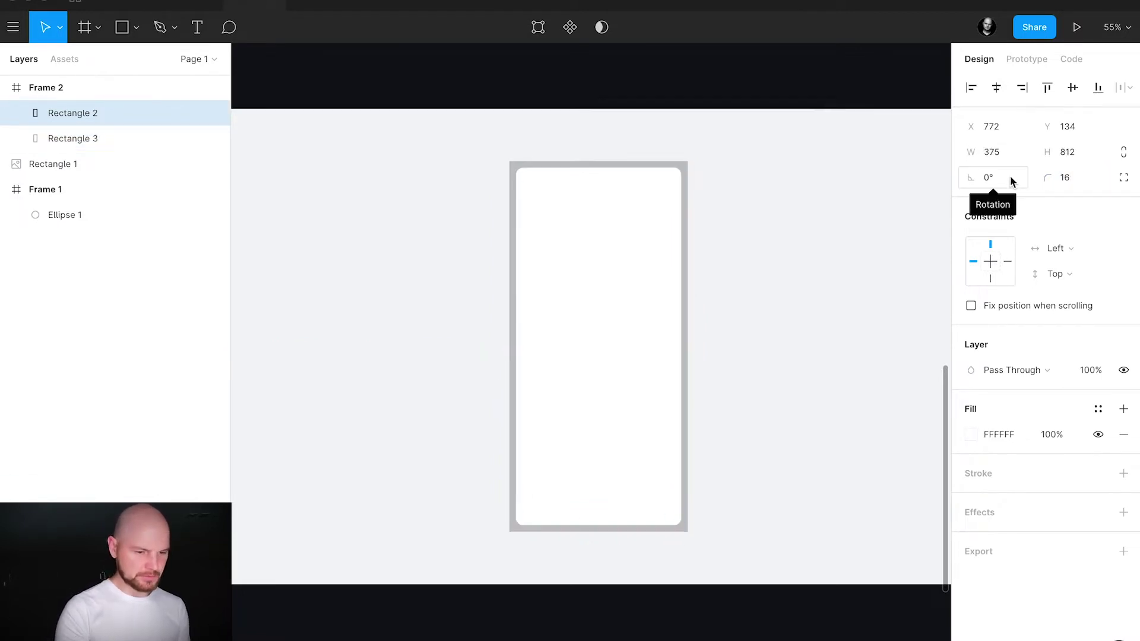
# Step: Set the corner radius of the larger grey rectangle to 24
pyautogui.click(692, 207)
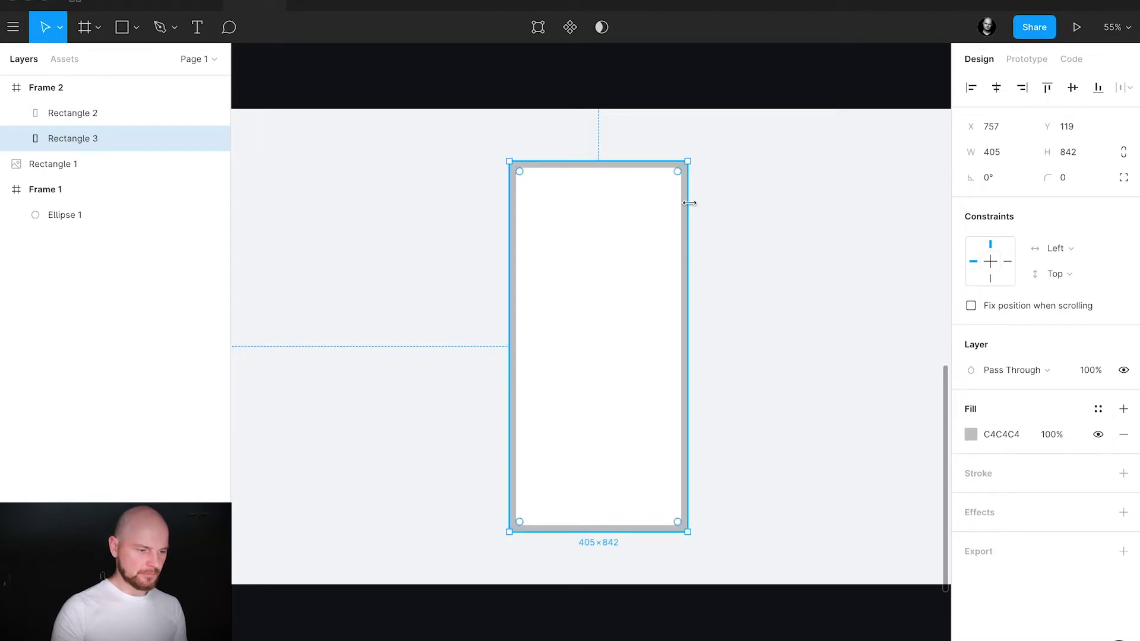
pyautogui.click(1044, 180)
pyautogui.write('24')
pyautogui.press('Return')
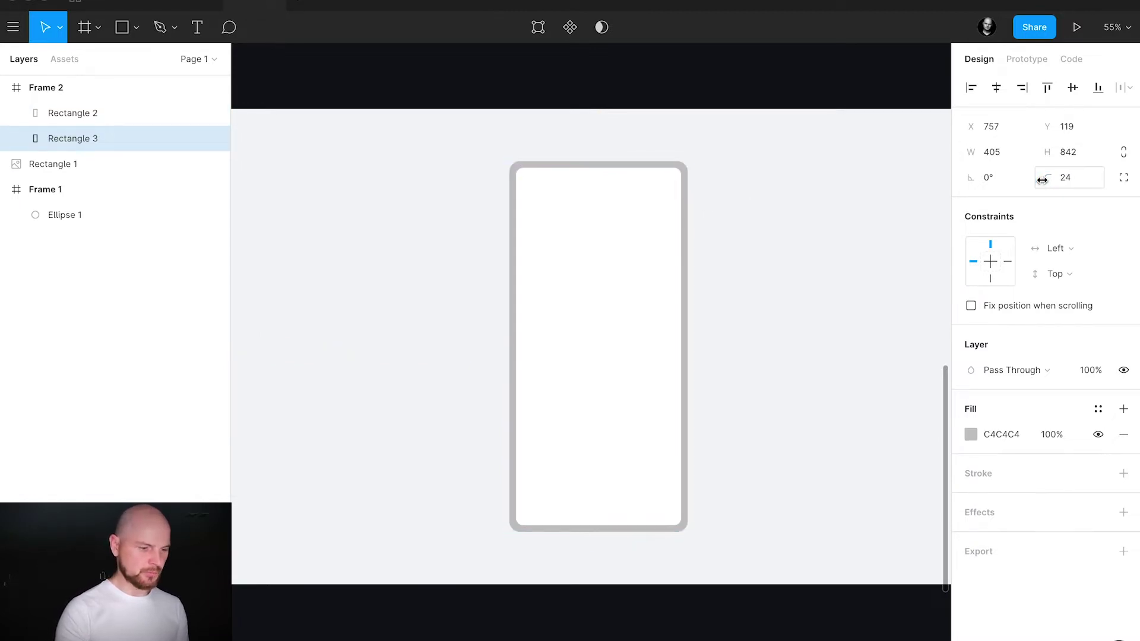
pyautogui.click(807, 255)
# Step: Fill the larger grey rectangle with the frame's background colour F3F5F7, sampled from the canvas
pyautogui.moveTo(807, 255); pyautogui.dragTo(779, 237)
pyautogui.scroll(-2, 818, 223)
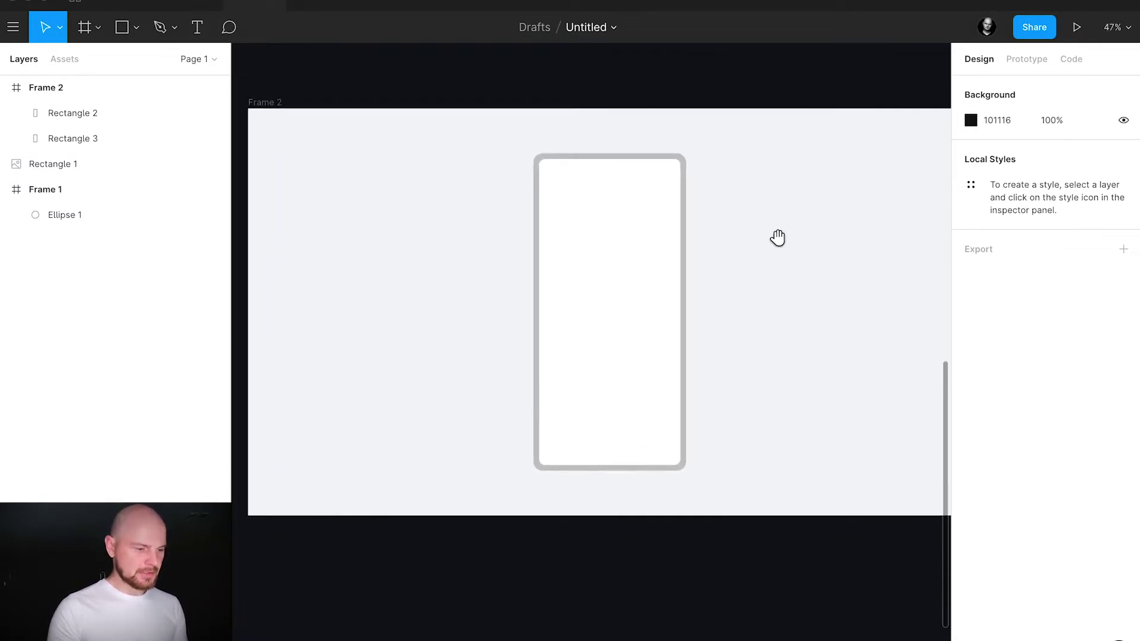
pyautogui.click(688, 278)
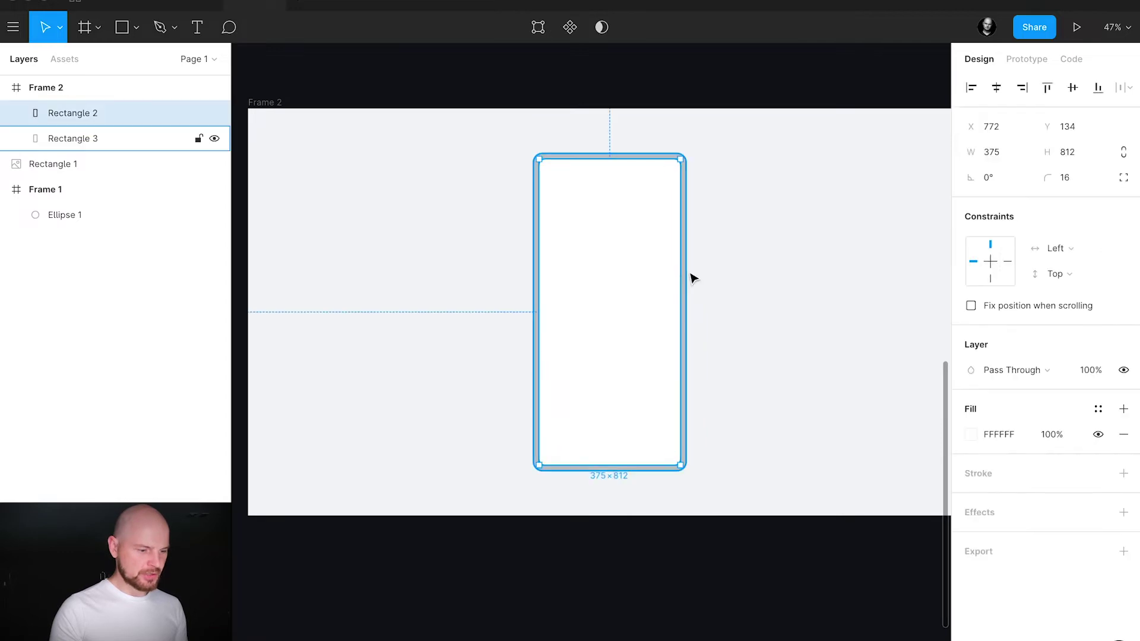
pyautogui.click(691, 274)
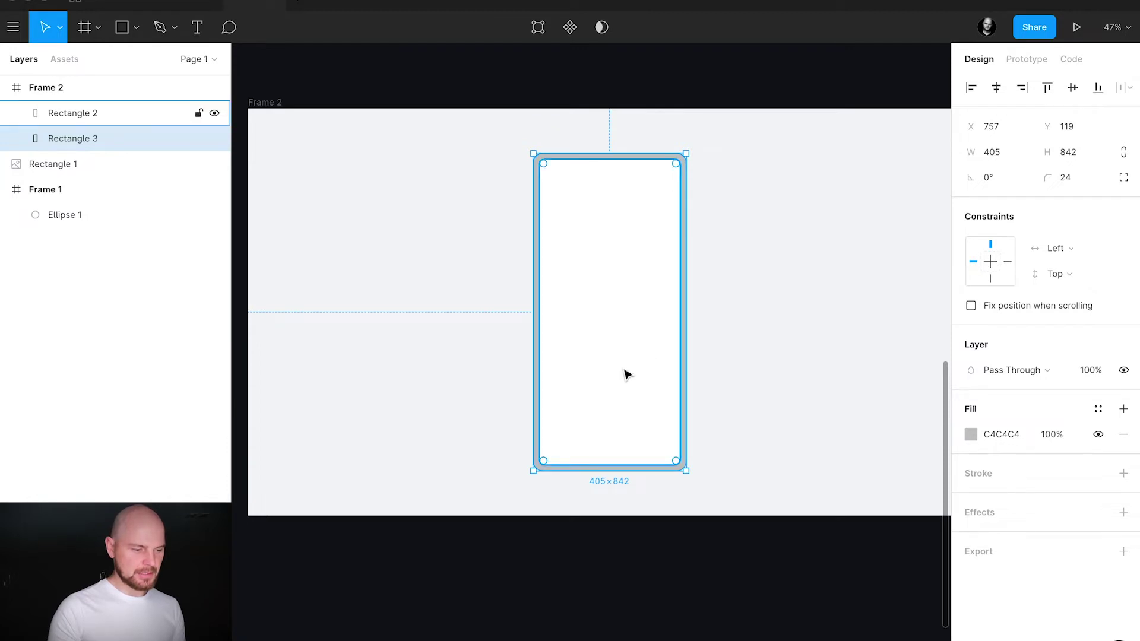
pyautogui.click(971, 434)
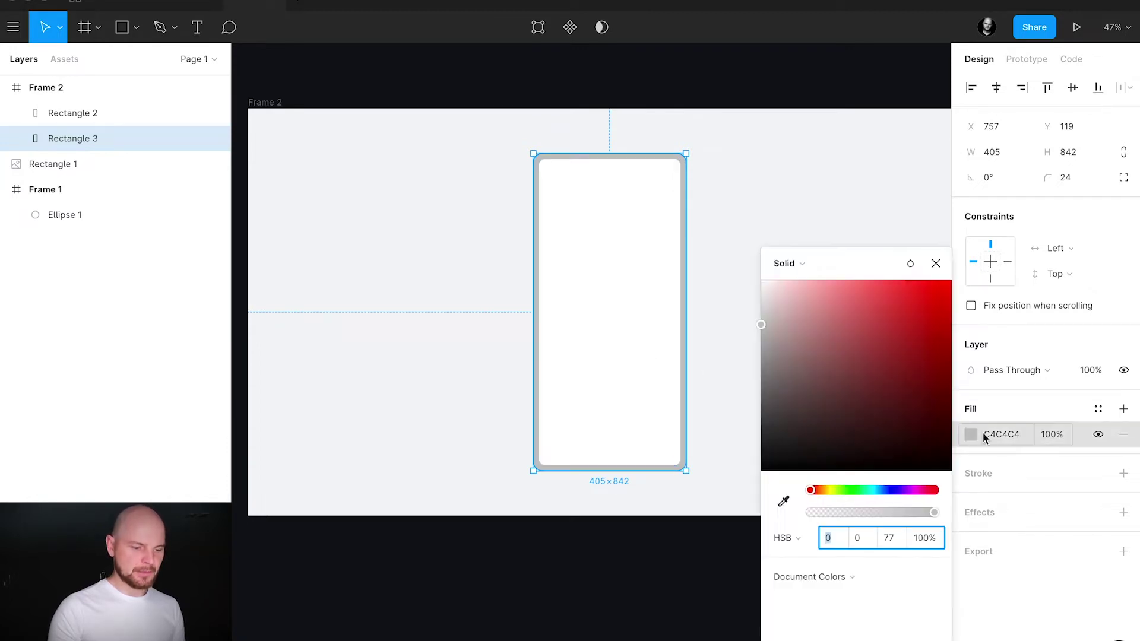
pyautogui.click(804, 264)
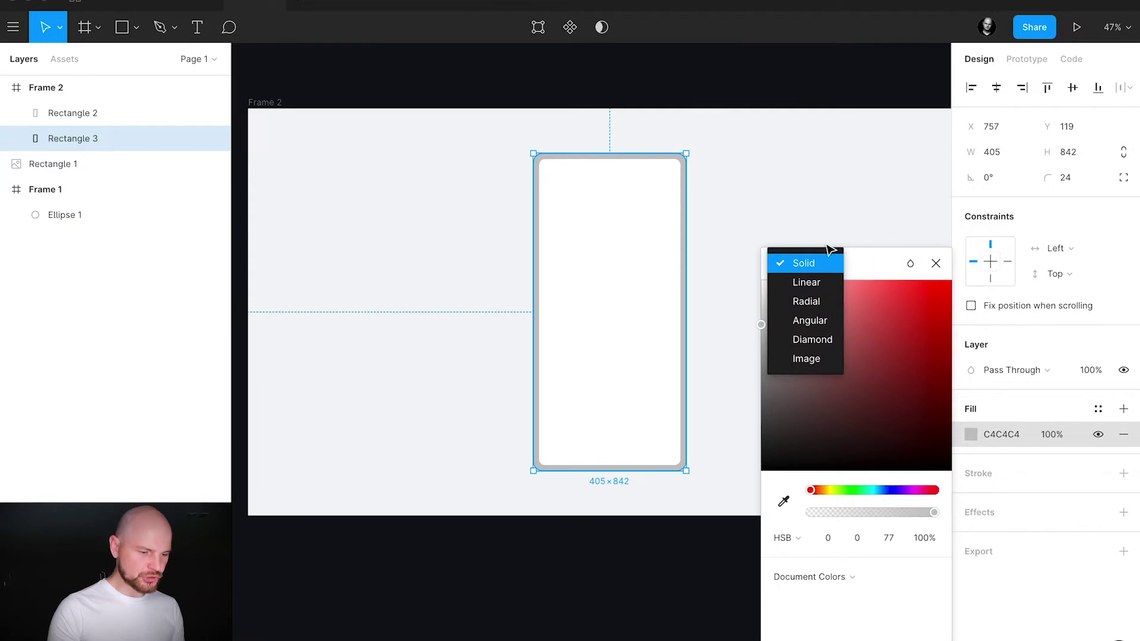
pyautogui.click(863, 261)
pyautogui.click(810, 265)
pyautogui.click(813, 265)
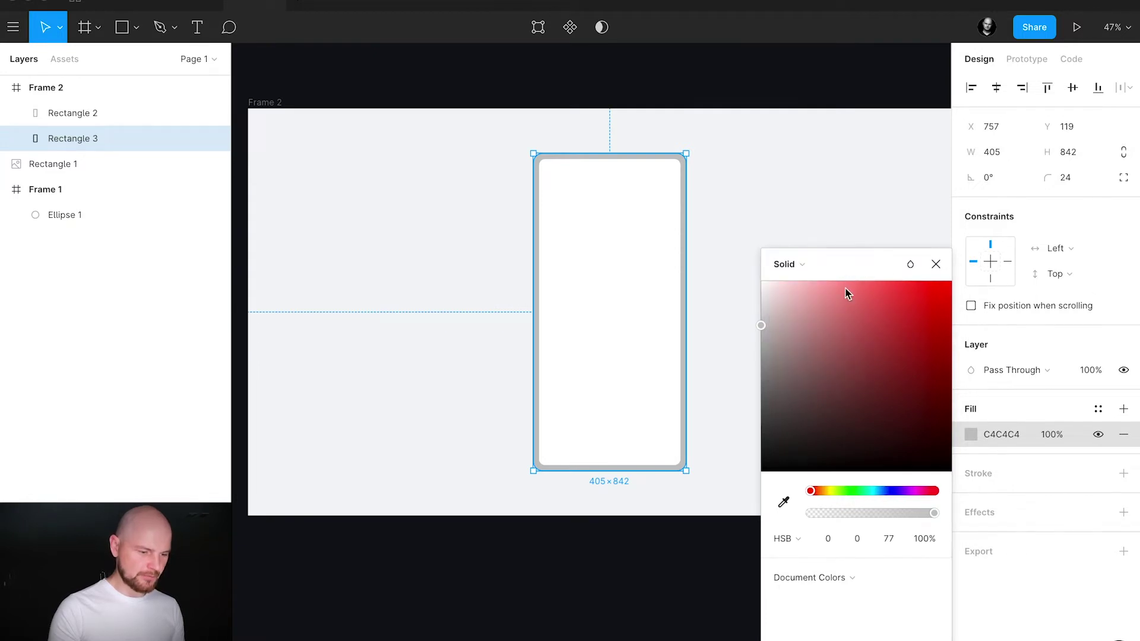
pyautogui.click(784, 502)
pyautogui.click(779, 238)
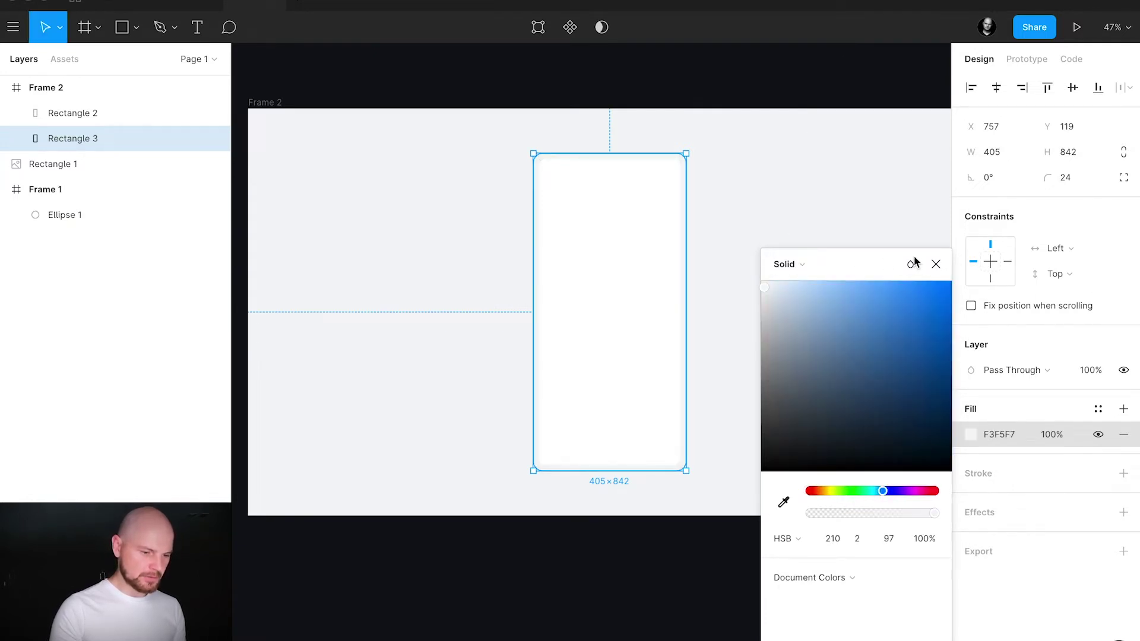
pyautogui.click(936, 263)
pyautogui.click(799, 310)
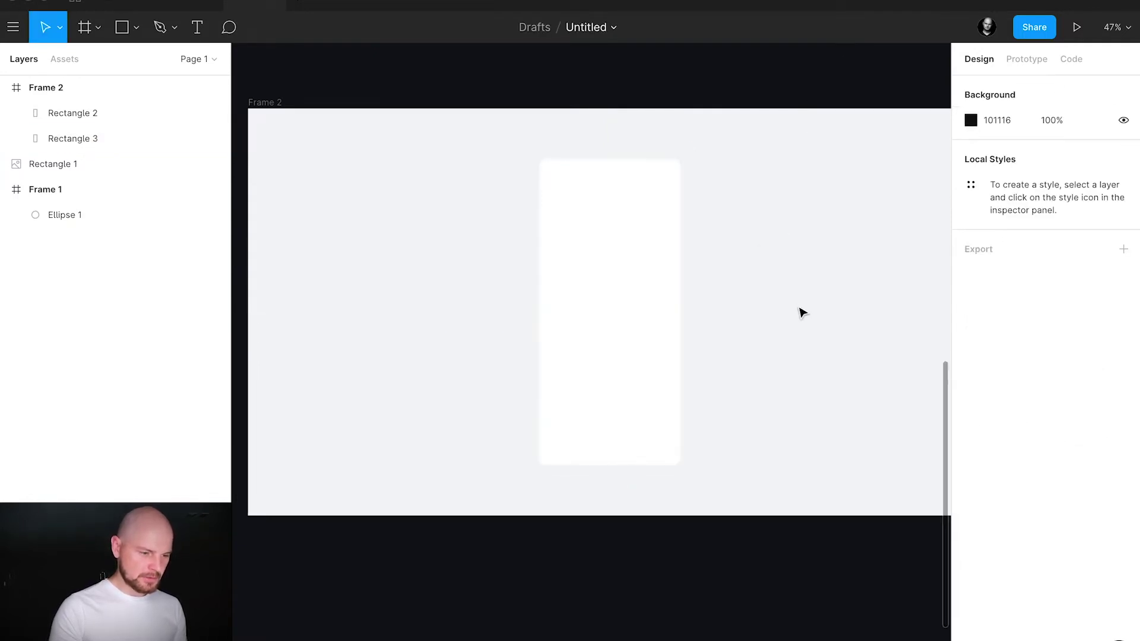
# Step: Add an inner shadow to the larger body rectangle with blur 20, X offset 10 and Y offset 2
pyautogui.click(687, 302)
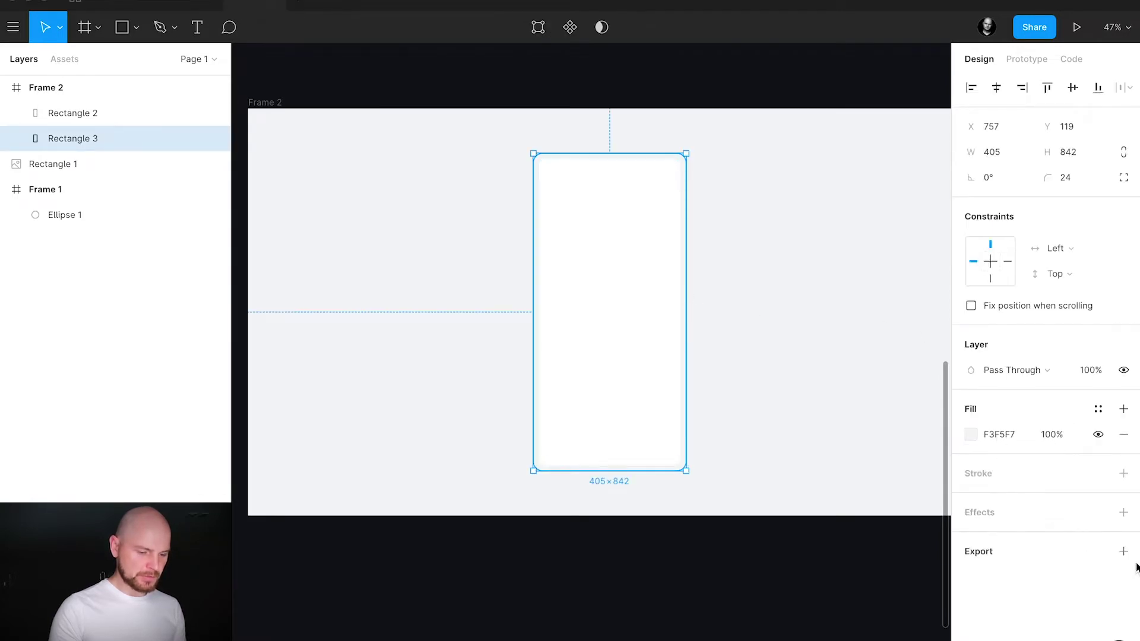
pyautogui.click(1124, 513)
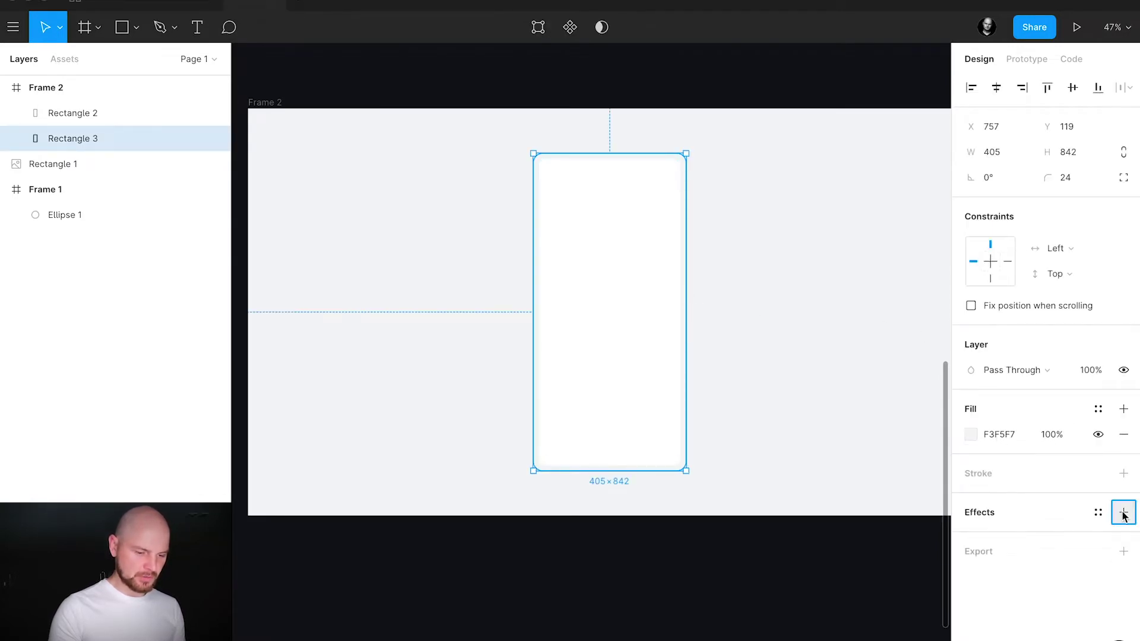
pyautogui.click(1028, 537)
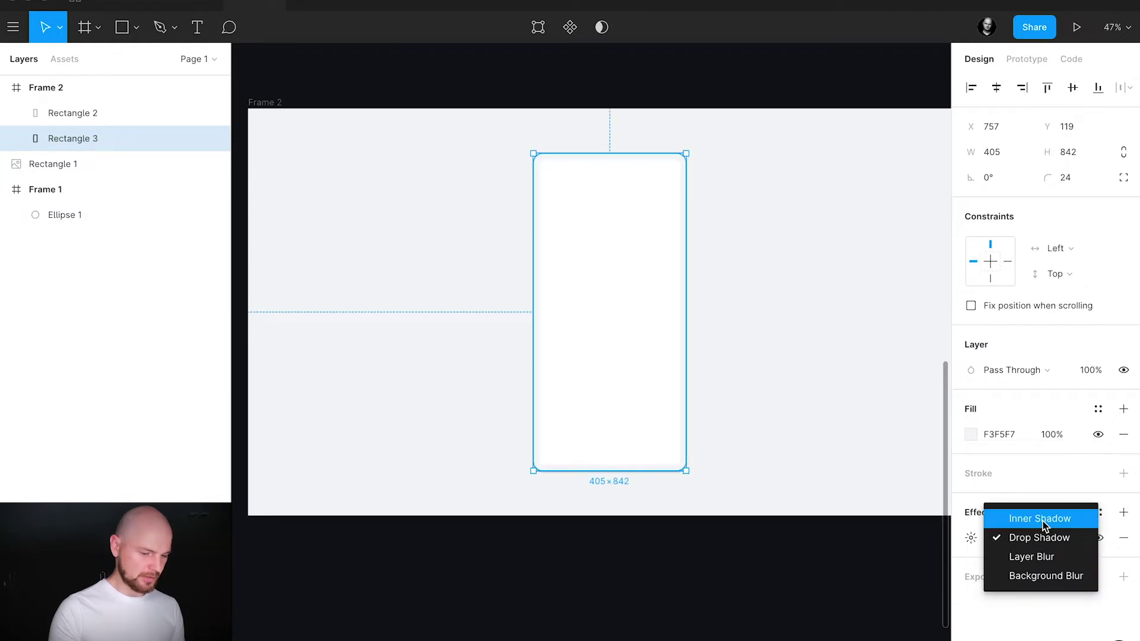
pyautogui.click(1042, 520)
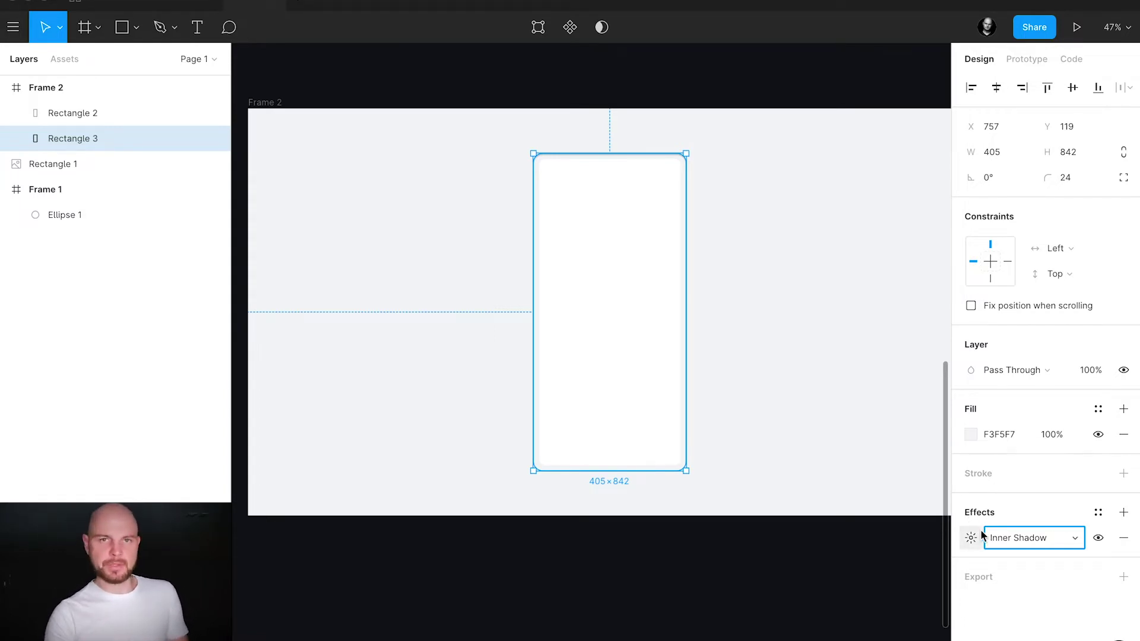
pyautogui.click(971, 540)
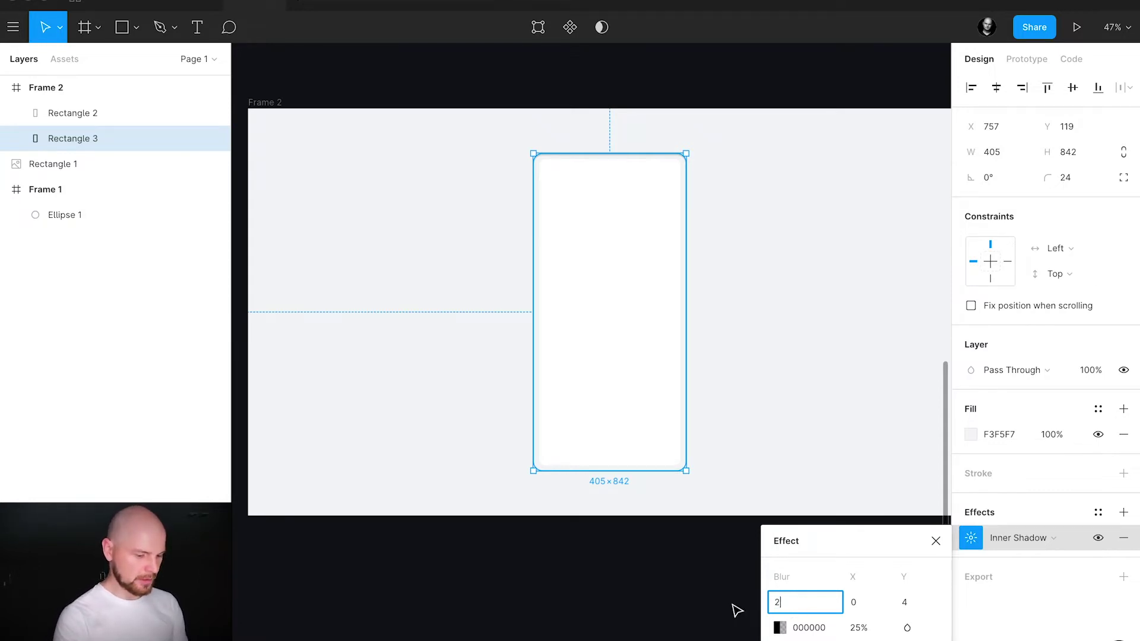
pyautogui.press('Tab')
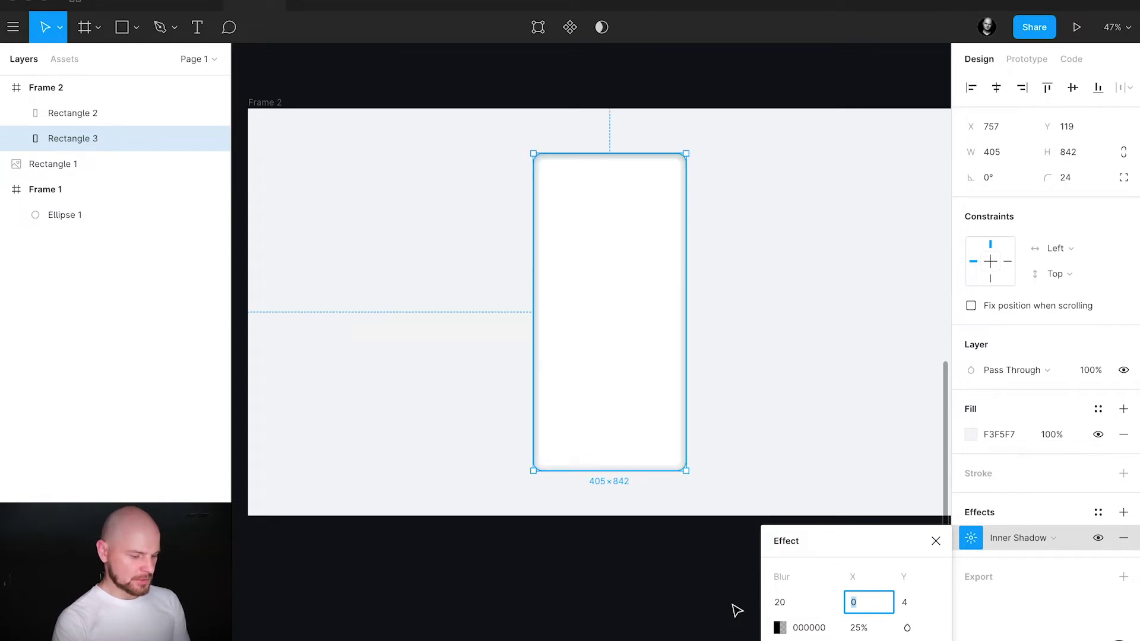
pyautogui.write('10')
pyautogui.press('Tab')
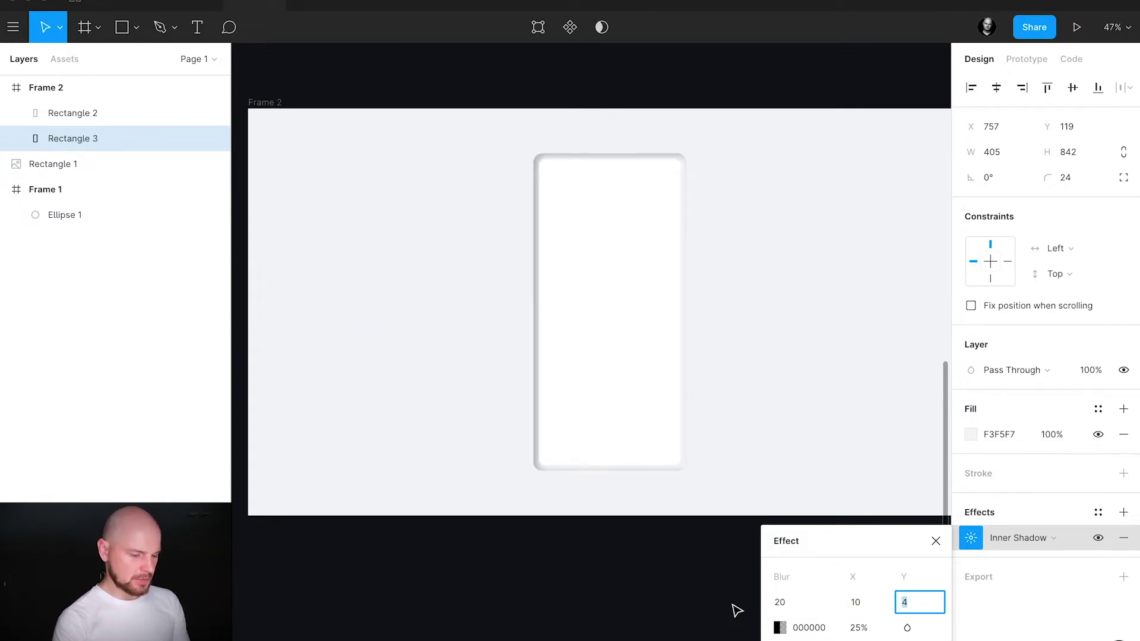
pyautogui.write('2')
pyautogui.press('Return')
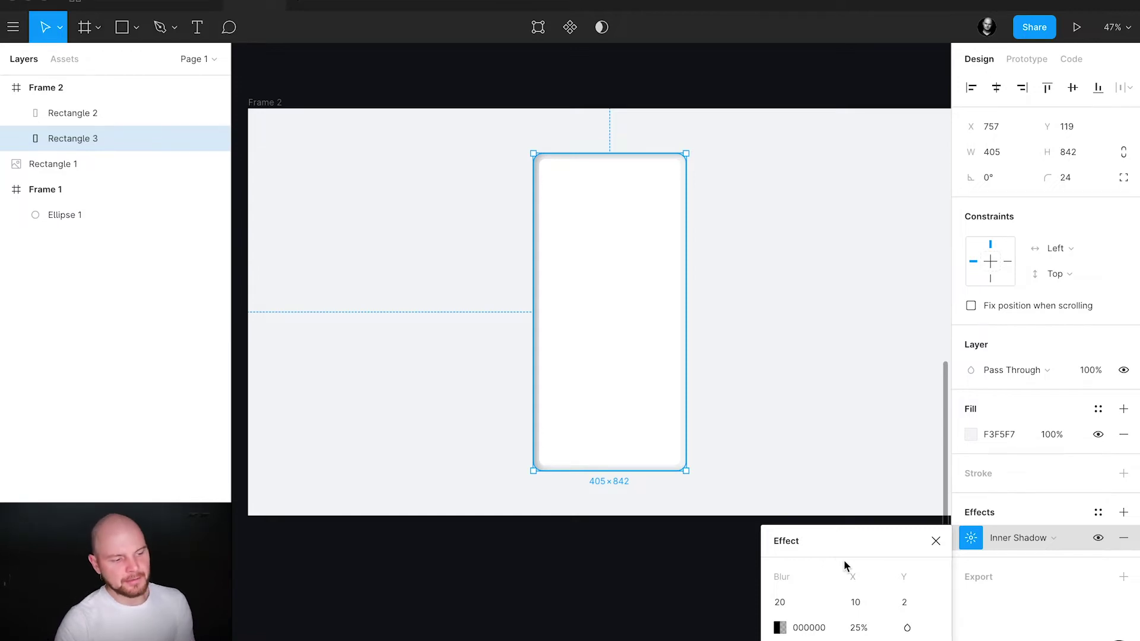
# Step: Change the body rectangle's inner shadow colour to white (FFFFFF) at 100% opacity
pyautogui.click(779, 628)
pyautogui.moveTo(633, 373); pyautogui.dragTo(521, 244)
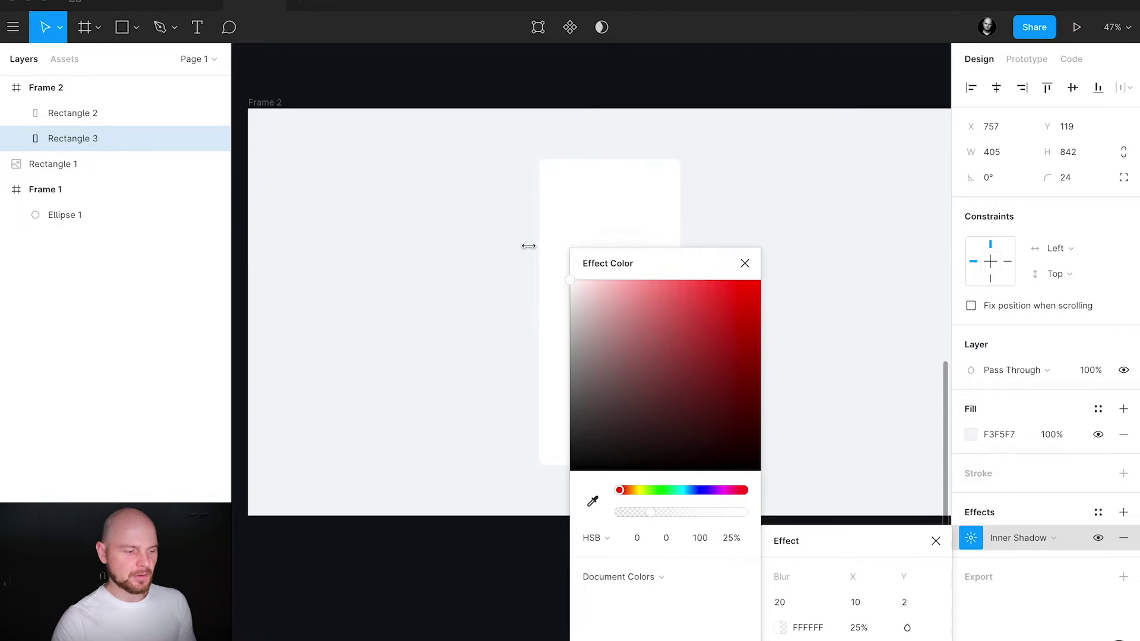
pyautogui.click(745, 264)
pyautogui.click(865, 632)
pyautogui.write('100')
pyautogui.press('Return')
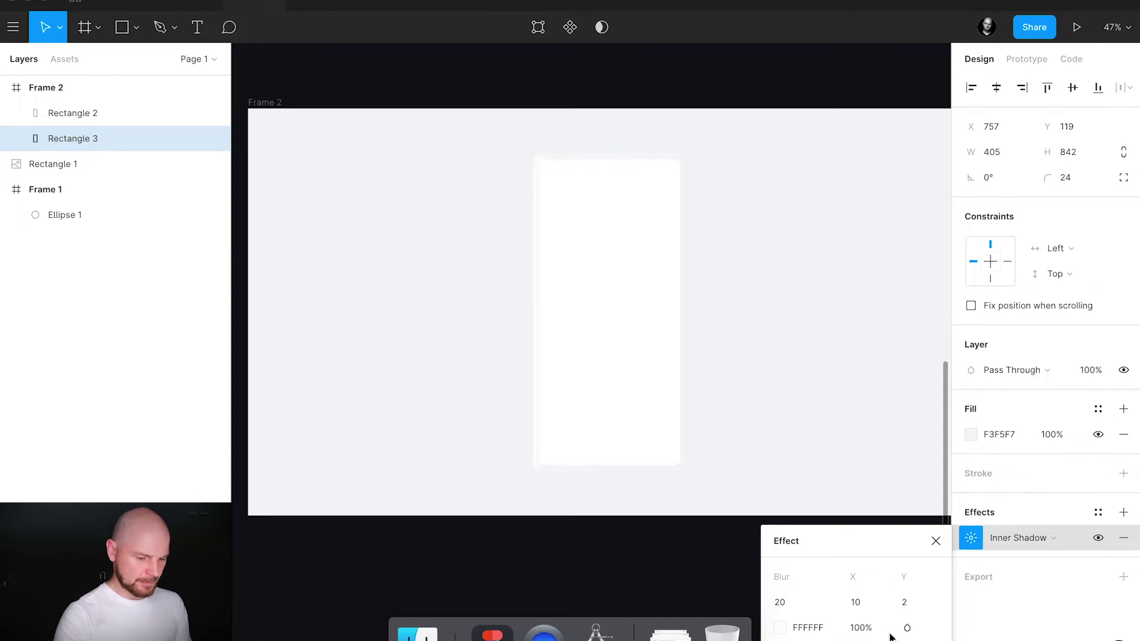
pyautogui.click(935, 543)
pyautogui.click(735, 463)
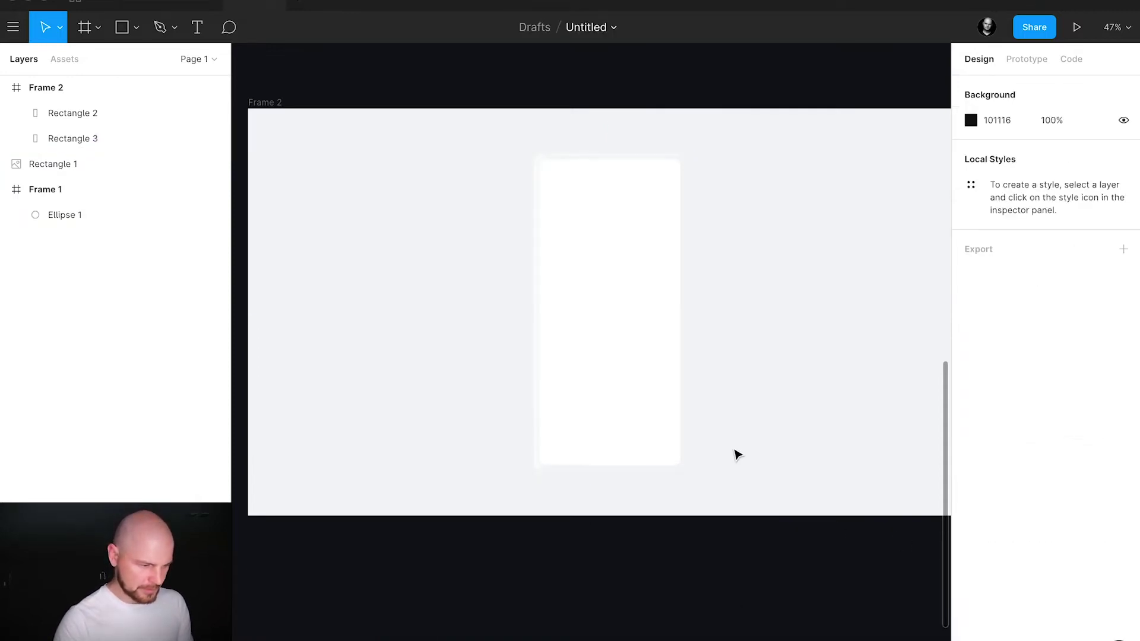
# Step: Add a second inner shadow to the body rectangle with blur 20, X offset -2 and Y offset -10
pyautogui.click(687, 449)
pyautogui.click(1124, 513)
pyautogui.click(1020, 540)
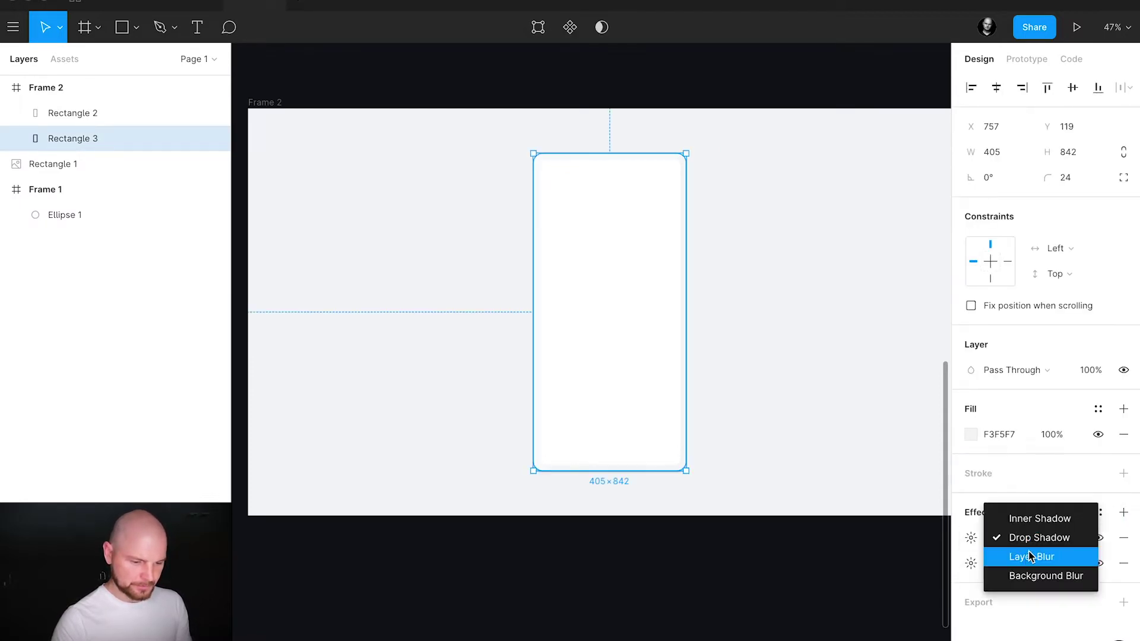
pyautogui.click(1036, 519)
pyautogui.click(971, 538)
pyautogui.click(813, 606)
pyautogui.write('20')
pyautogui.press('Tab')
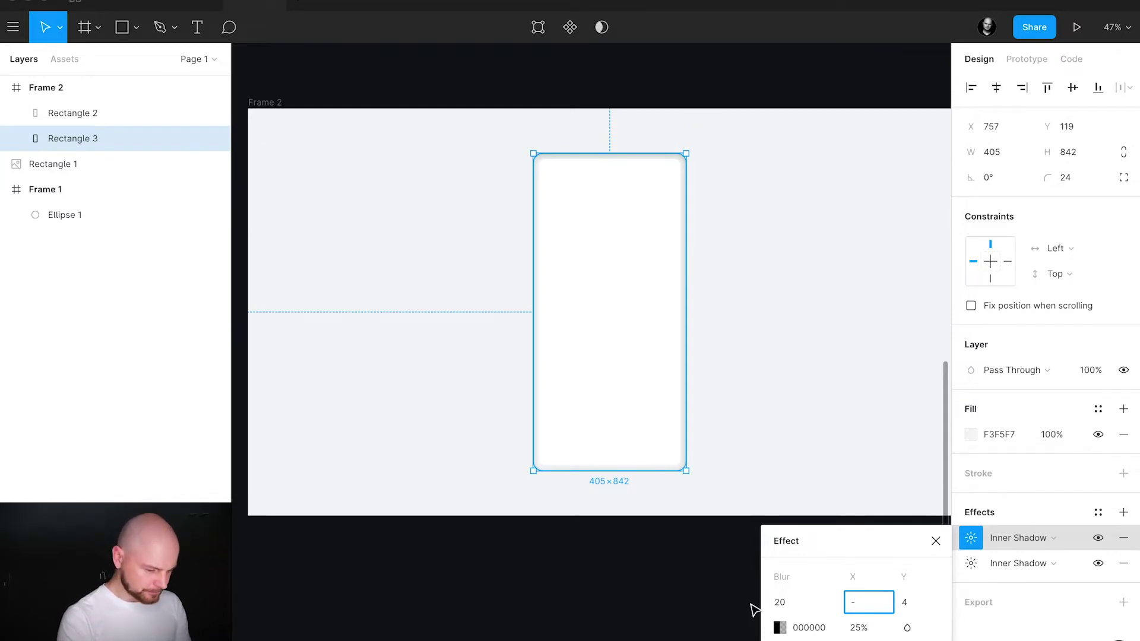
pyautogui.write('-2')
pyautogui.press('Tab')
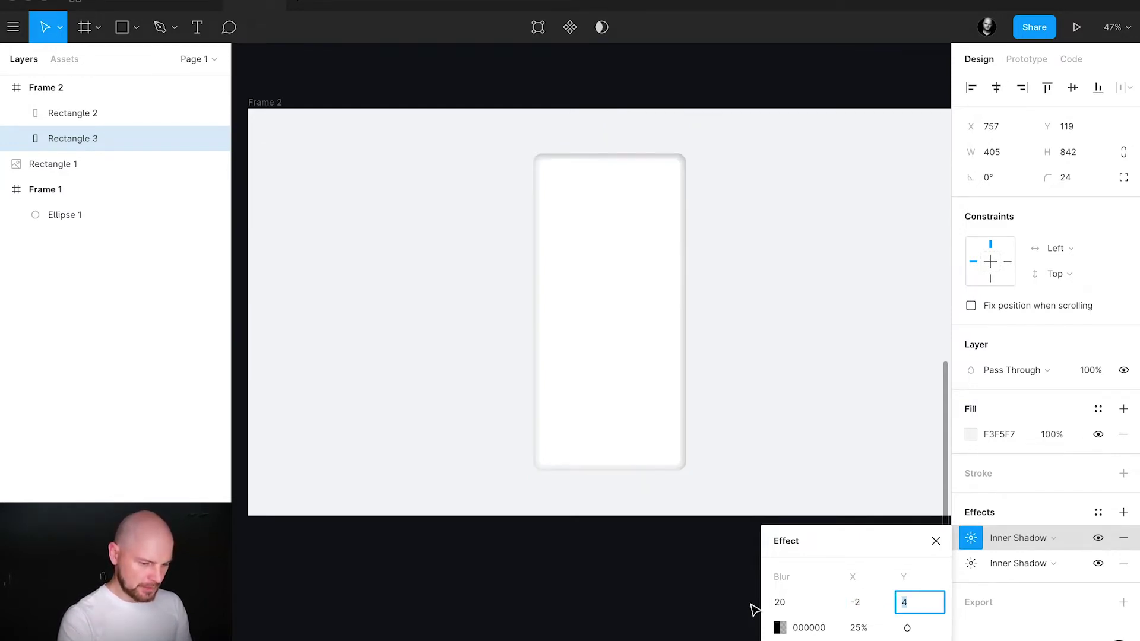
pyautogui.press('Return')
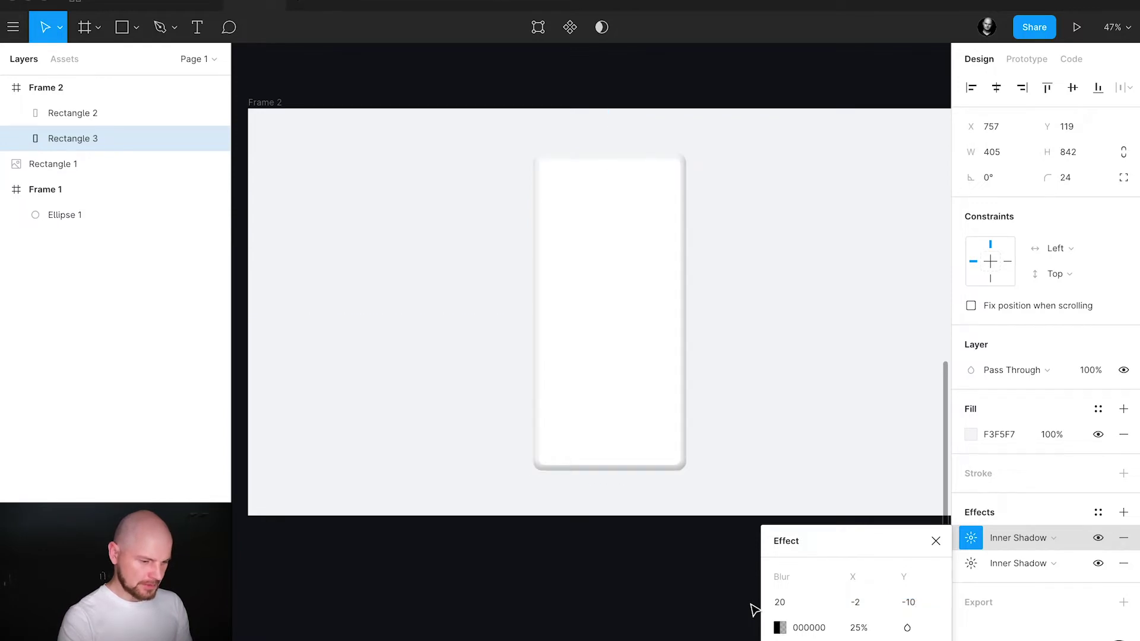
# Step: Colour the second inner shadow a soft blue, about HSB 220, 30, 87
pyautogui.click(780, 627)
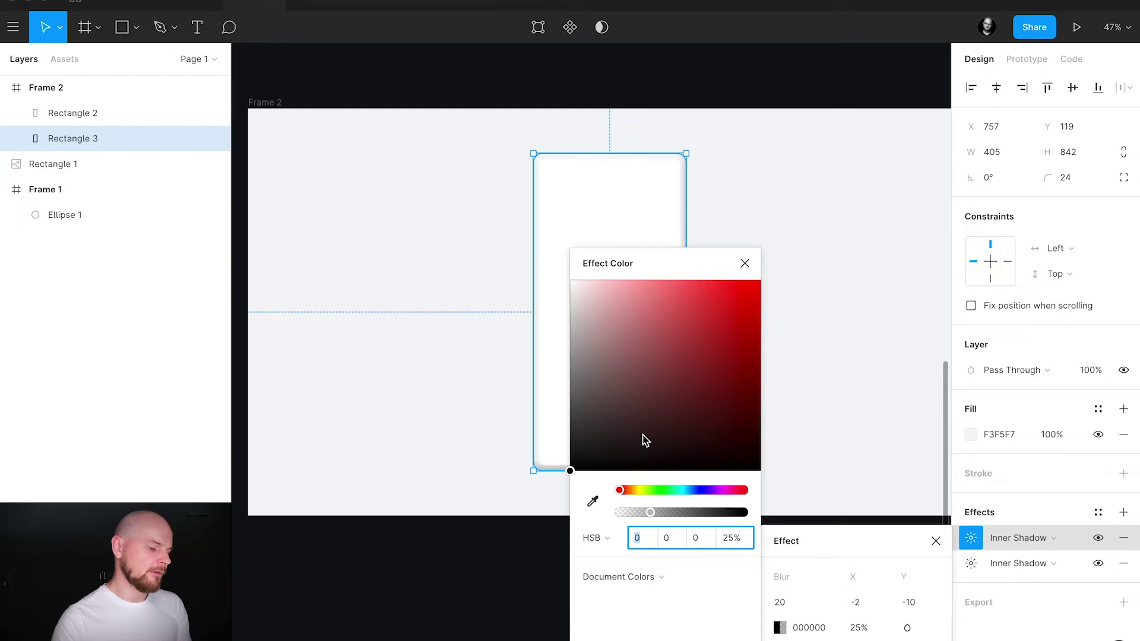
pyautogui.click(696, 491)
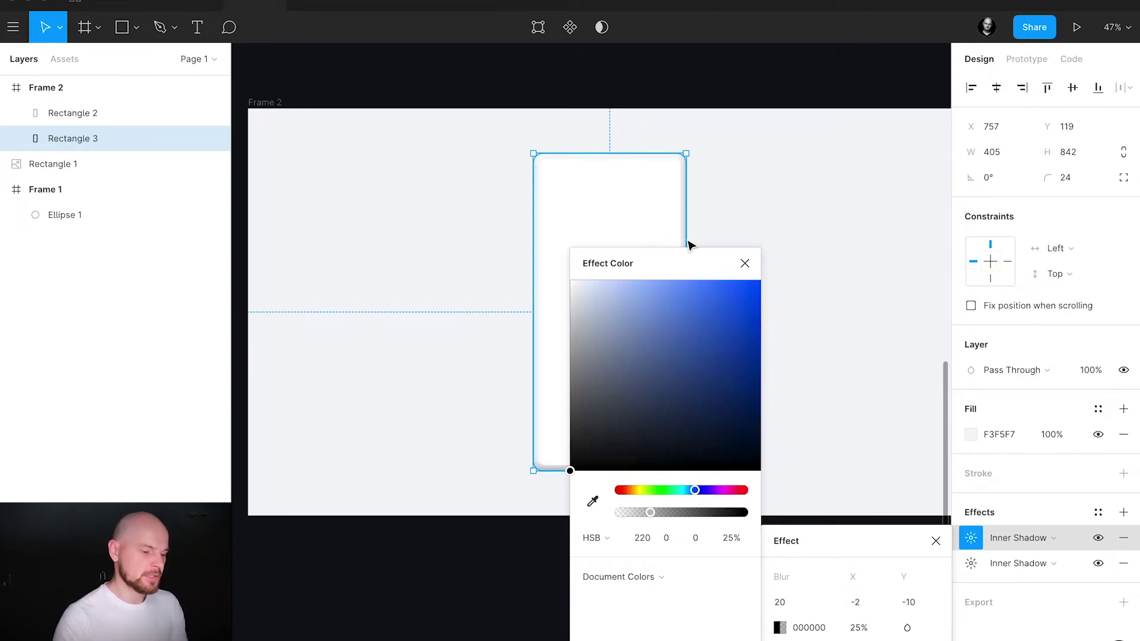
pyautogui.moveTo(665, 264); pyautogui.dragTo(854, 238)
pyautogui.moveTo(814, 426); pyautogui.dragTo(814, 282)
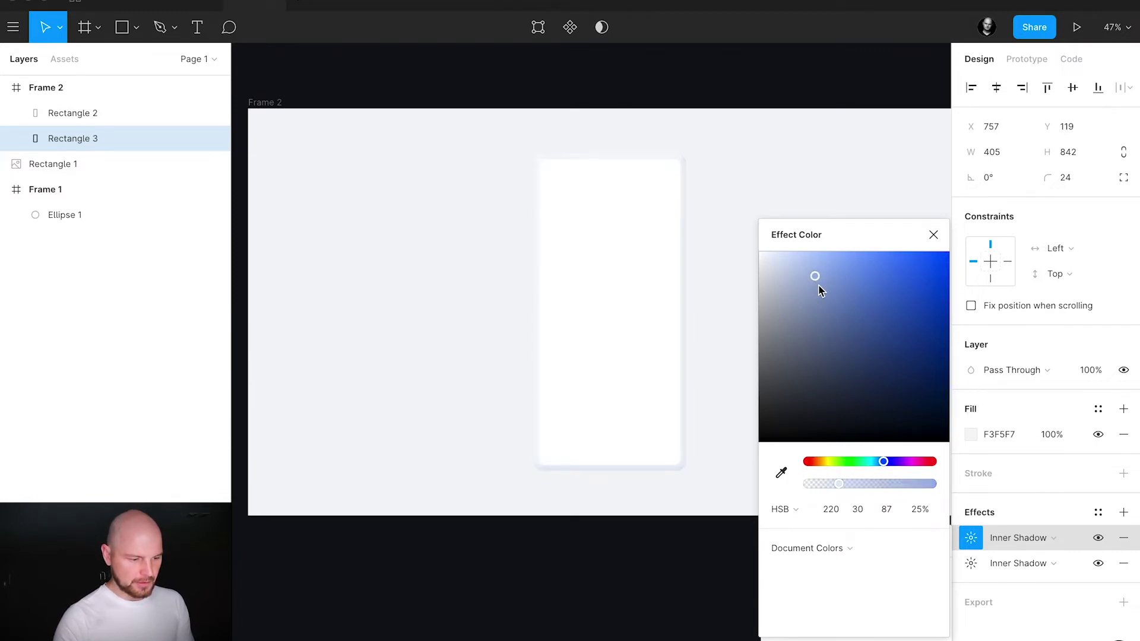
pyautogui.click(934, 237)
pyautogui.click(935, 541)
pyautogui.click(776, 354)
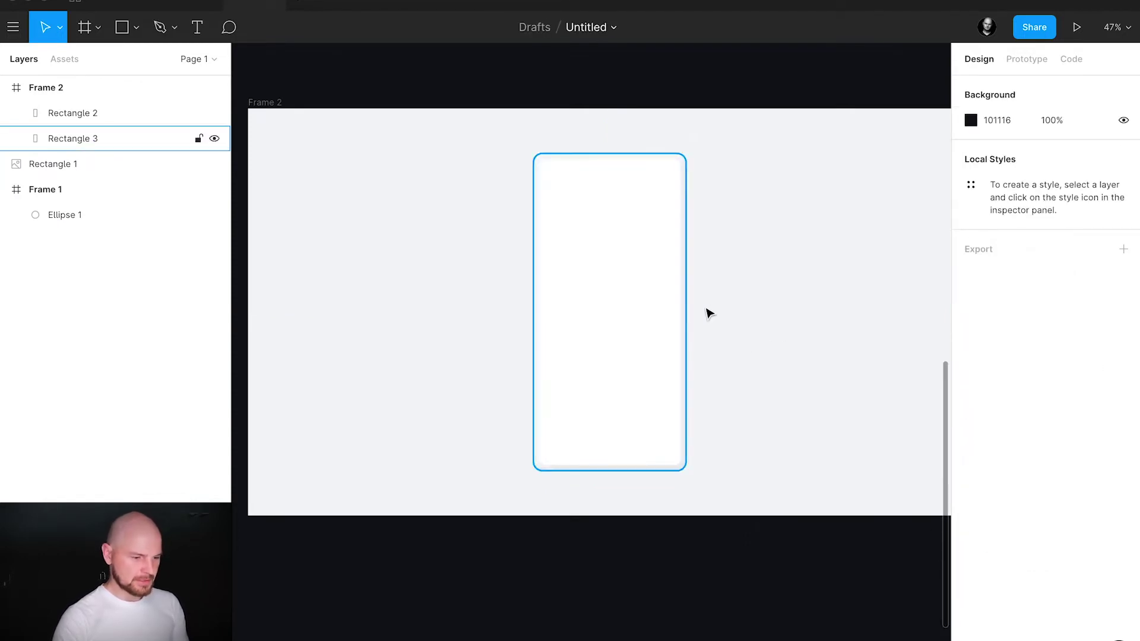
# Step: Set the corner radius of the white inner rectangle to 40
pyautogui.scroll(2, 653, 291)
pyautogui.scroll(2, 648, 290)
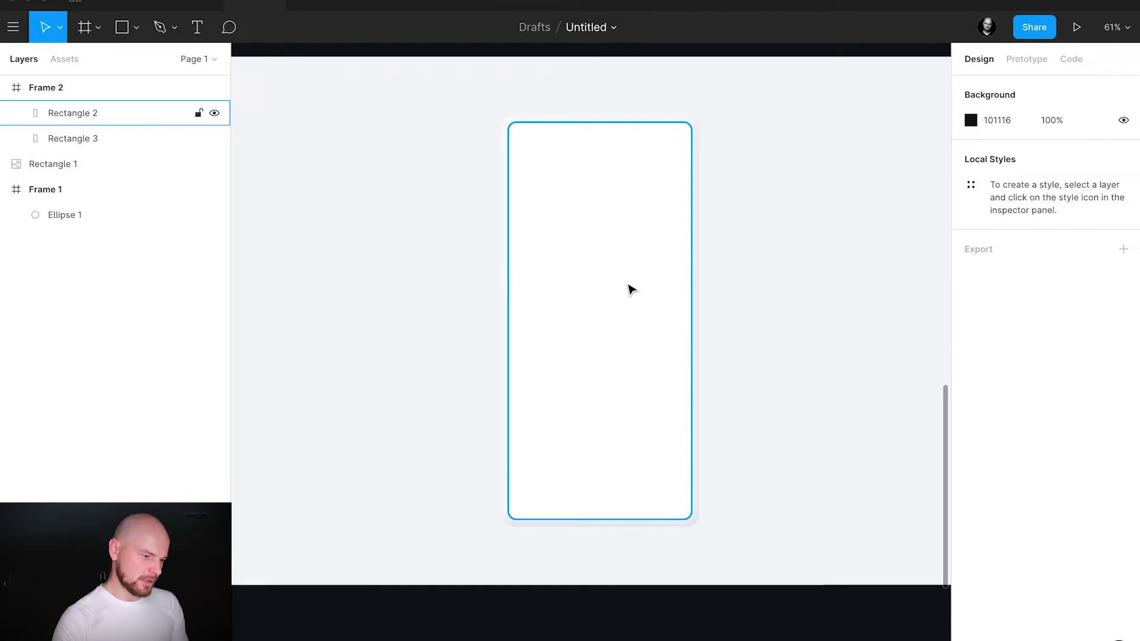
pyautogui.click(633, 290)
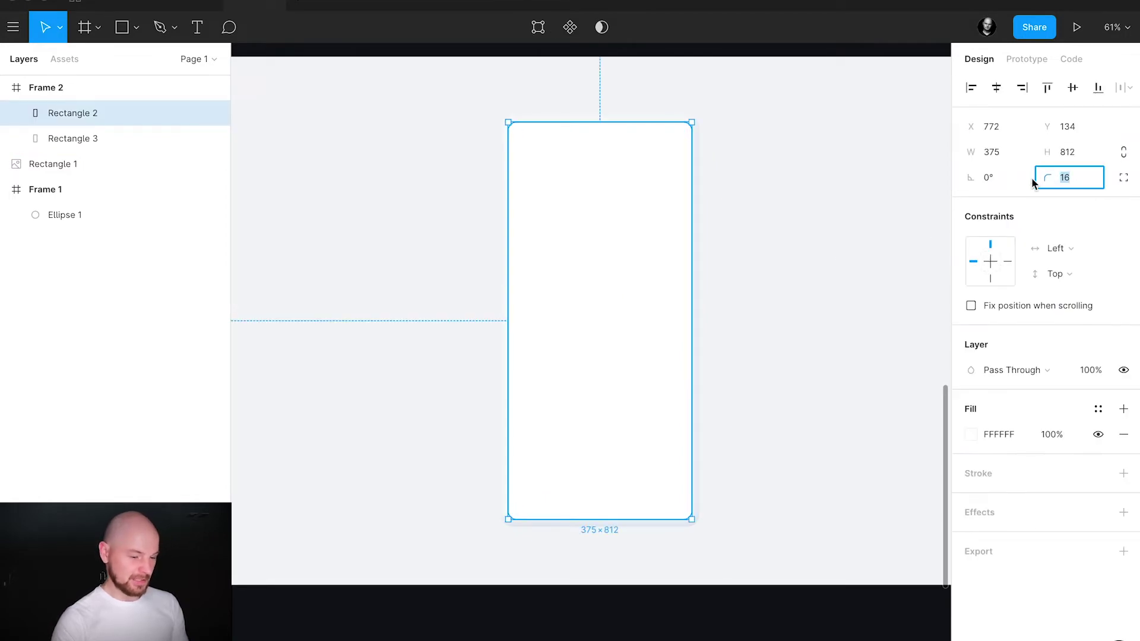
pyautogui.write('40')
pyautogui.press('Return')
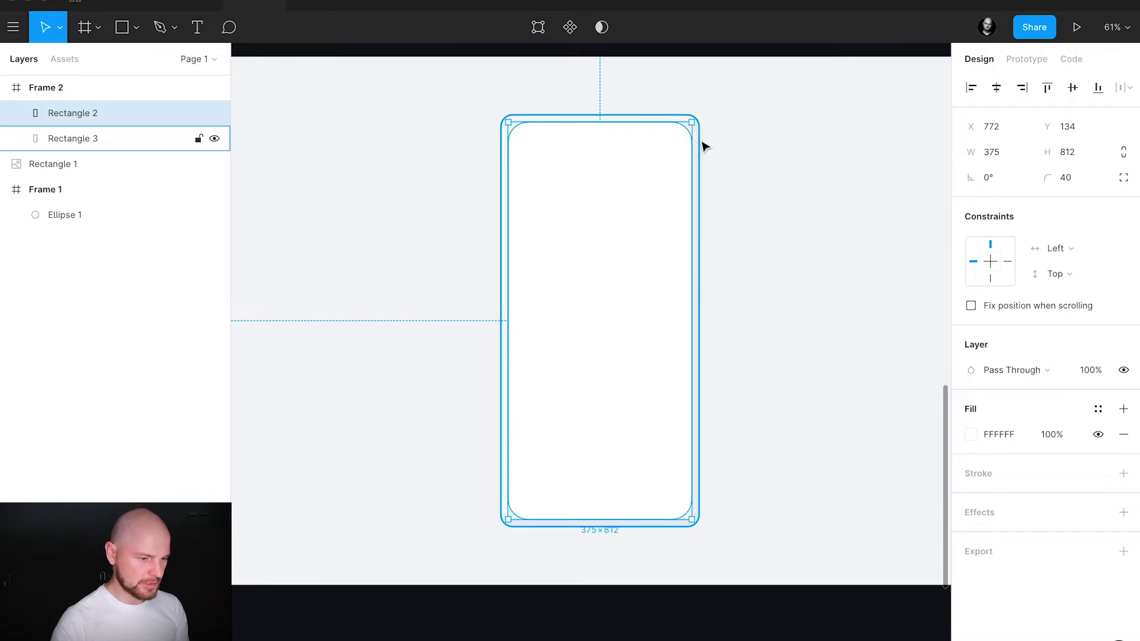
# Step: Set the corner radius of the larger body rectangle to 50 and check the phone shape
pyautogui.click(699, 148)
pyautogui.click(1090, 180)
pyautogui.write('50')
pyautogui.press('Return')
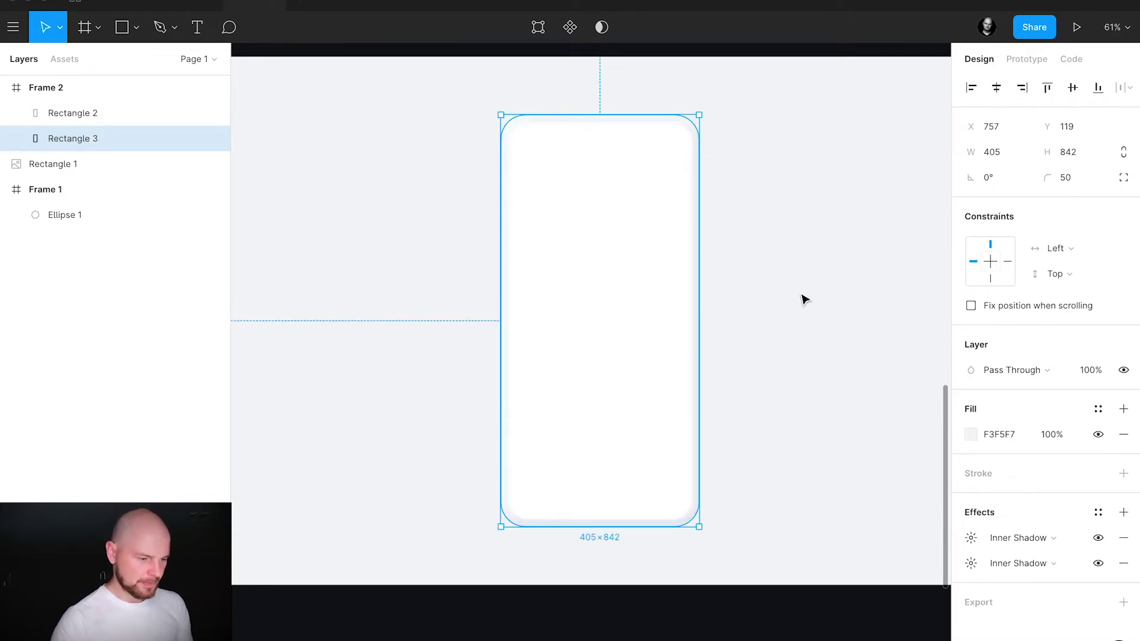
pyautogui.click(802, 297)
pyautogui.scroll(-3, 802, 297)
pyautogui.moveTo(805, 300)
pyautogui.mouseDown()
pyautogui.moveTo(847, 305)
pyautogui.moveTo(789, 311)
pyautogui.mouseUp()
pyautogui.scroll(2, 793, 315)
pyautogui.scroll(-1, 792, 315)
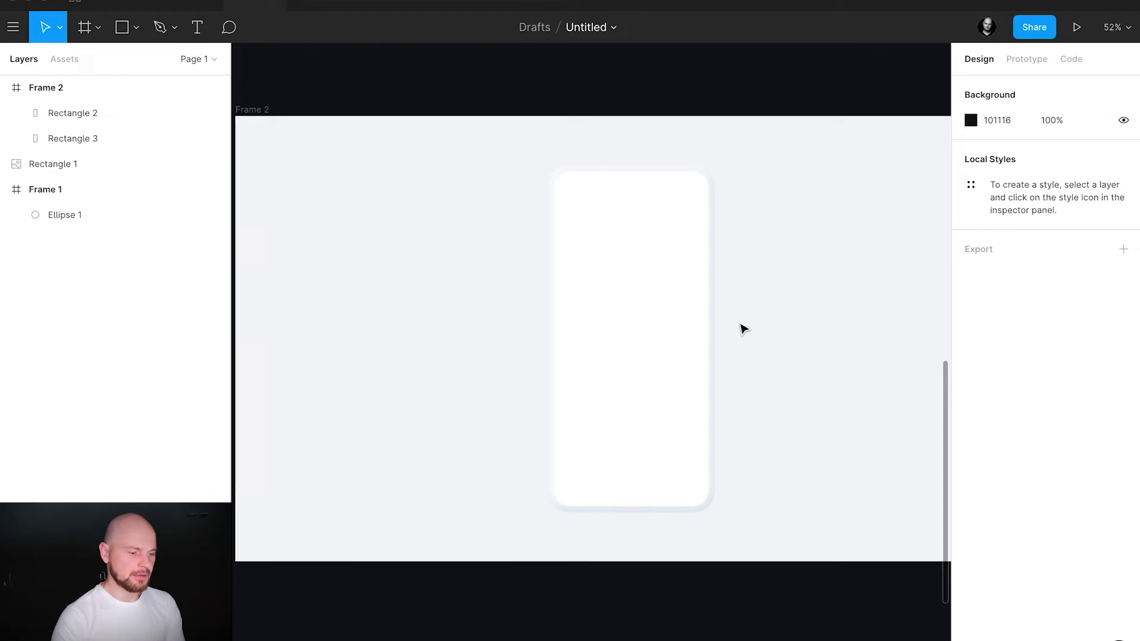
# Step: Duplicate the white screen rectangle to the left of the phone at X 186 and turn the copy into a component
pyautogui.click(659, 326)
pyautogui.moveTo(661, 320); pyautogui.dragTo(420, 320)
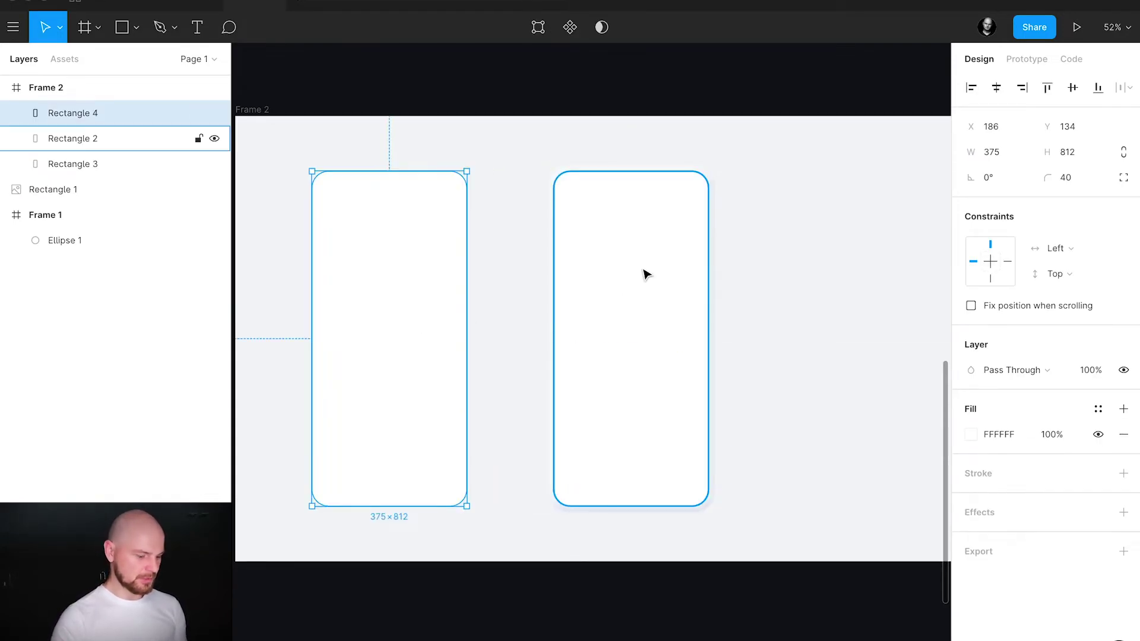
pyautogui.hotkey('ctrl', 'alt', 'k')
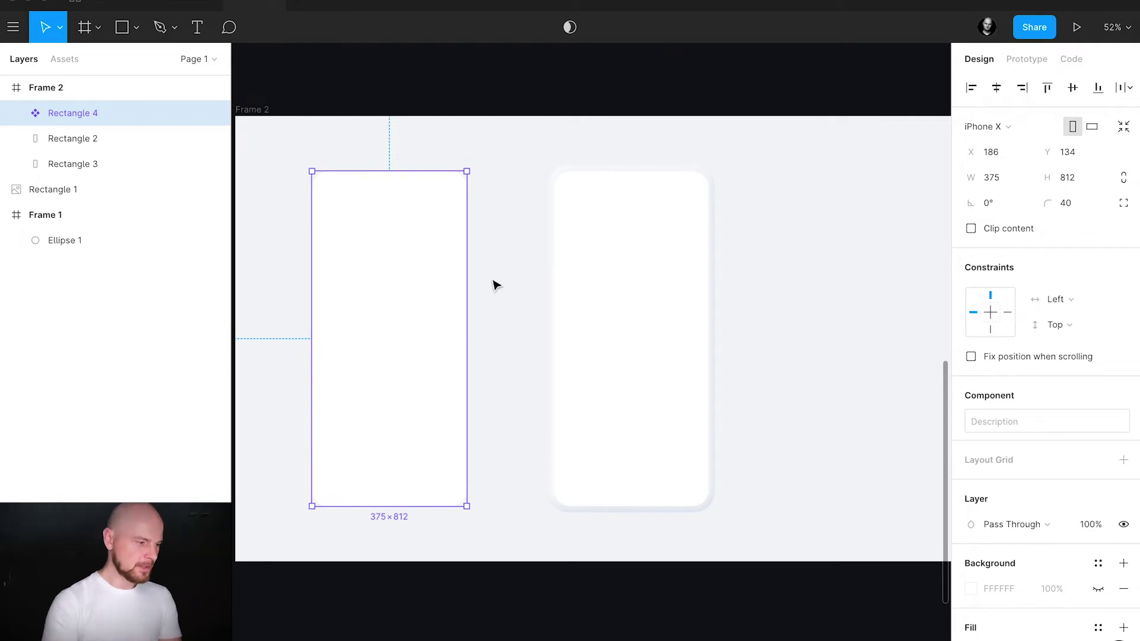
# Step: Delete the original white screen rectangle and place an instance of the new component over the phone body
pyautogui.click(590, 295)
pyautogui.press('Delete')
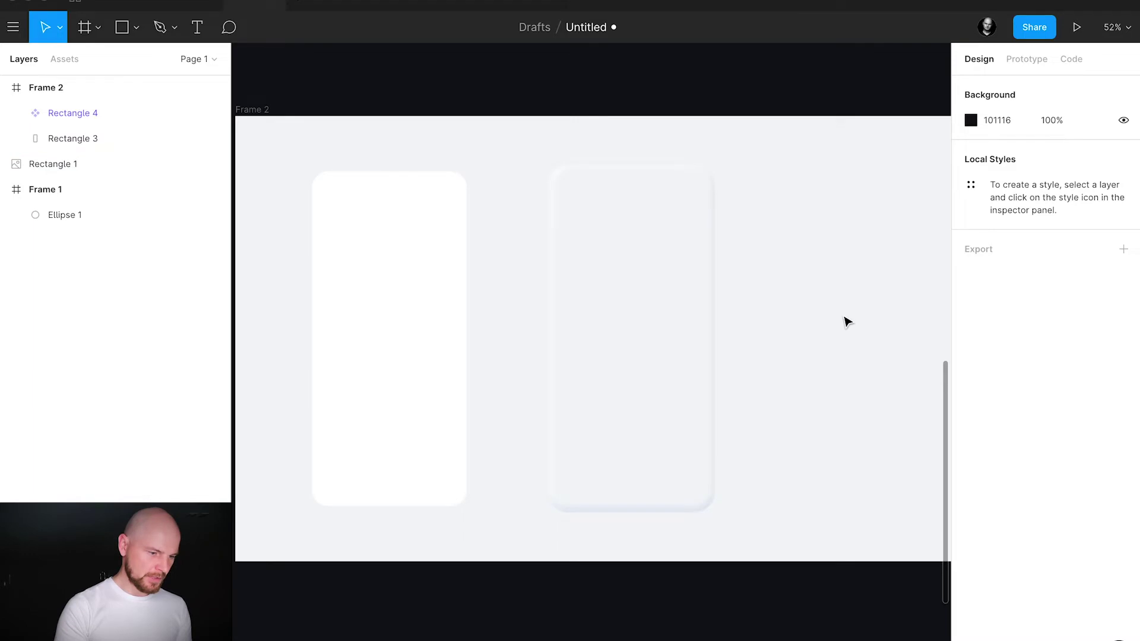
pyautogui.hscroll(1, 863, 320)
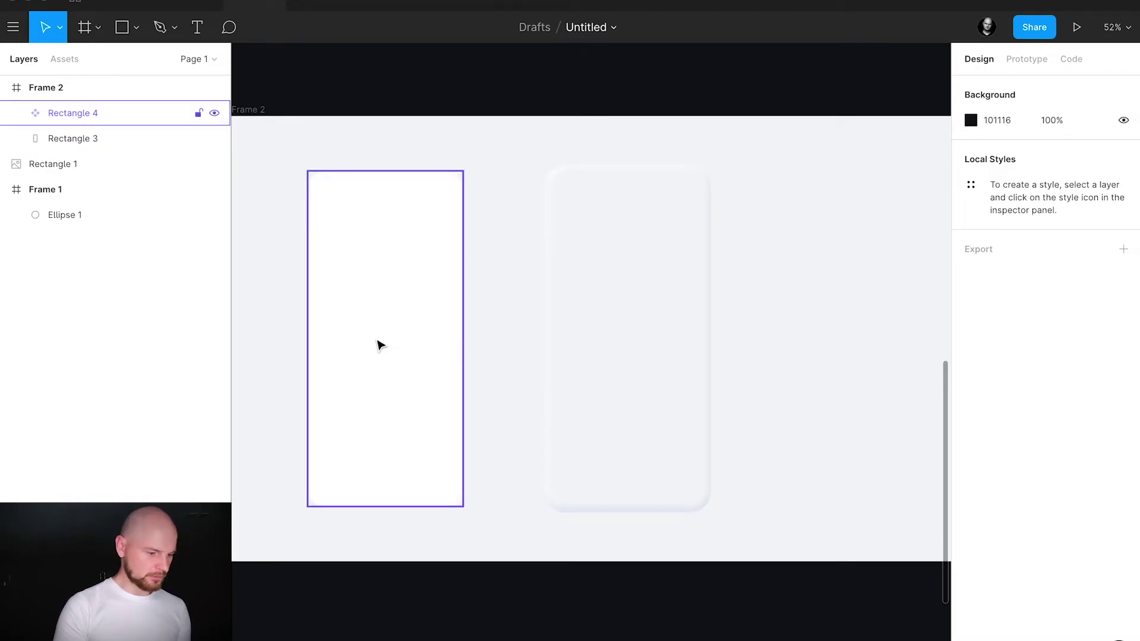
pyautogui.moveTo(377, 345); pyautogui.dragTo(618, 352)
pyautogui.click(793, 316)
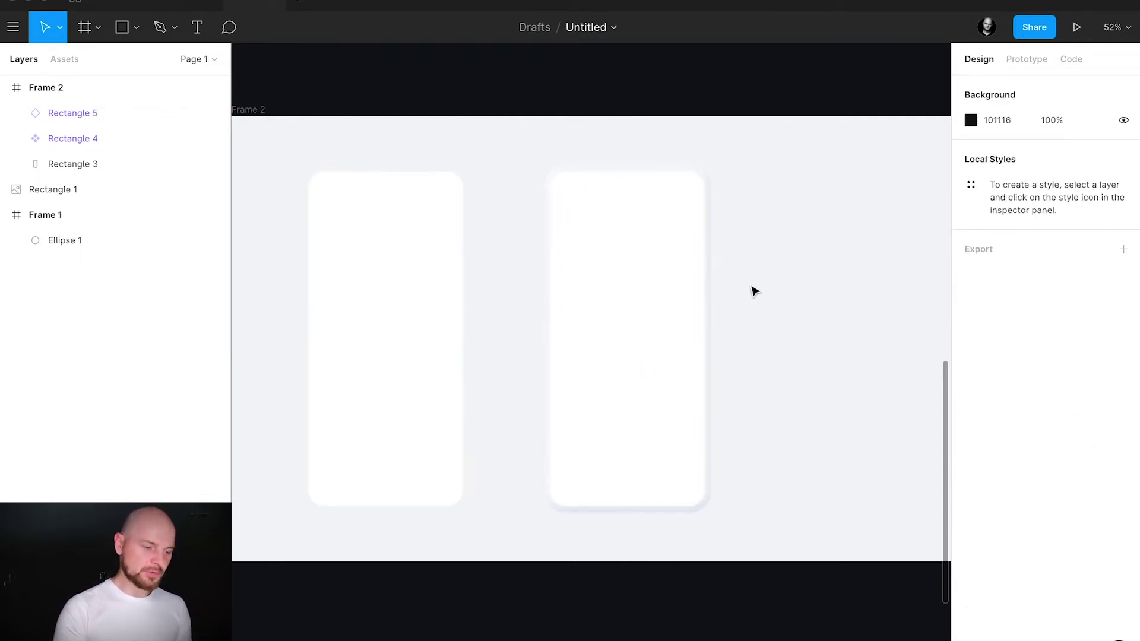
# Step: Move the running woman illustration from the canvas into the white screen component in Frame 2
pyautogui.scroll(-5, 749, 300)
pyautogui.click(488, 140)
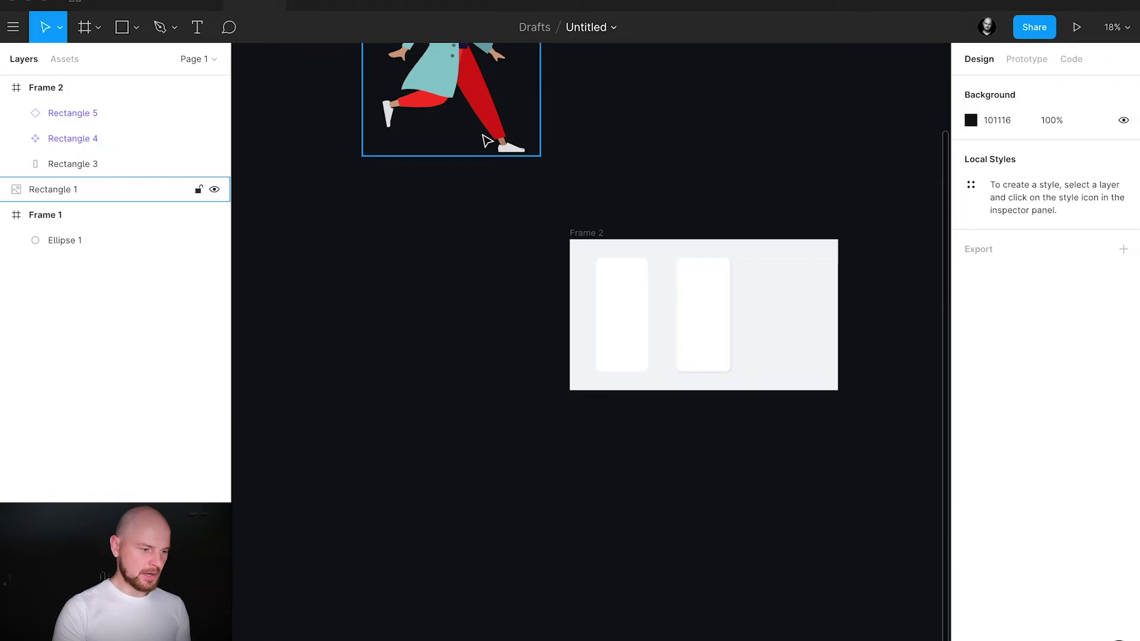
pyautogui.moveTo(482, 105); pyautogui.dragTo(617, 330)
pyautogui.scroll(10, 620, 331)
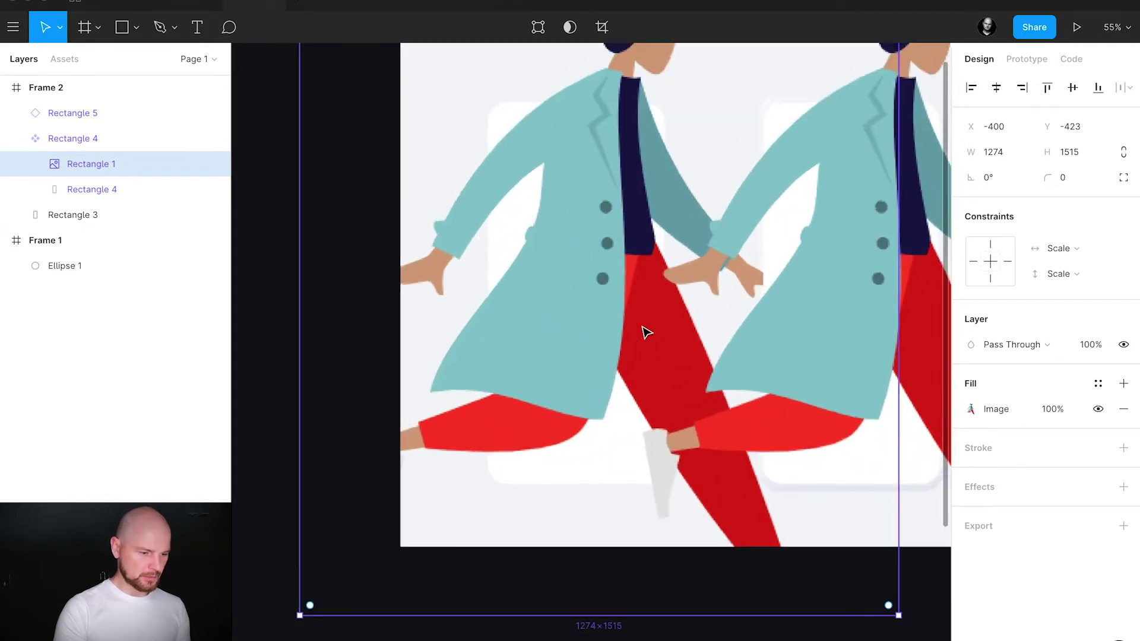
pyautogui.scroll(-5, 622, 333)
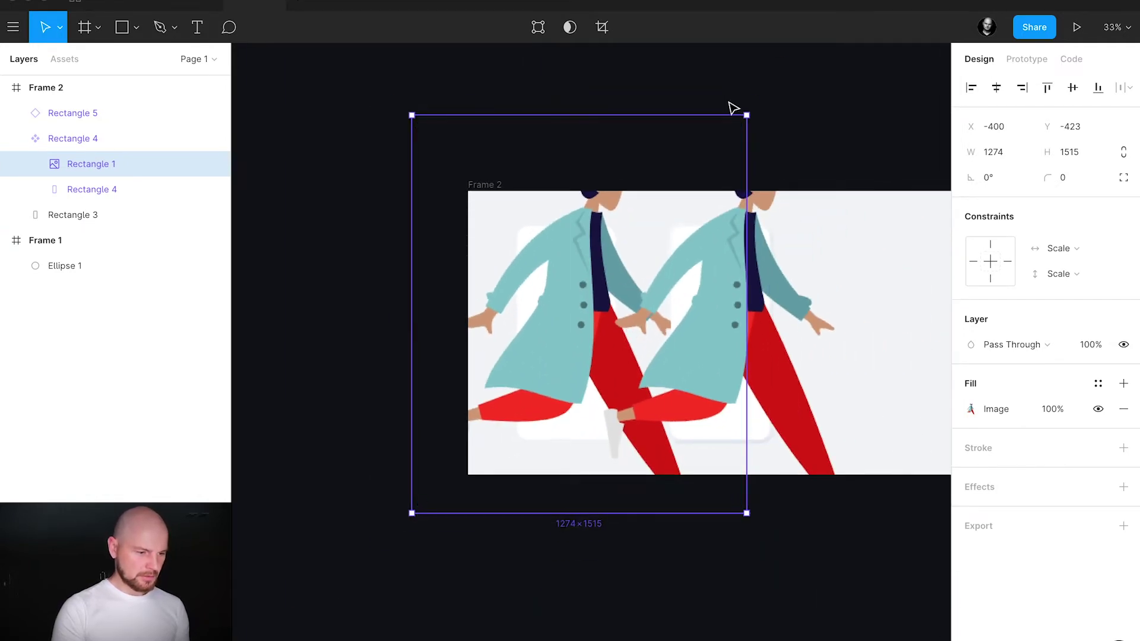
# Step: Scale the illustration down to about 270 × 321 and position it in the upper half of the component
pyautogui.moveTo(746, 114); pyautogui.dragTo(586, 271)
pyautogui.scroll(3, 606, 302)
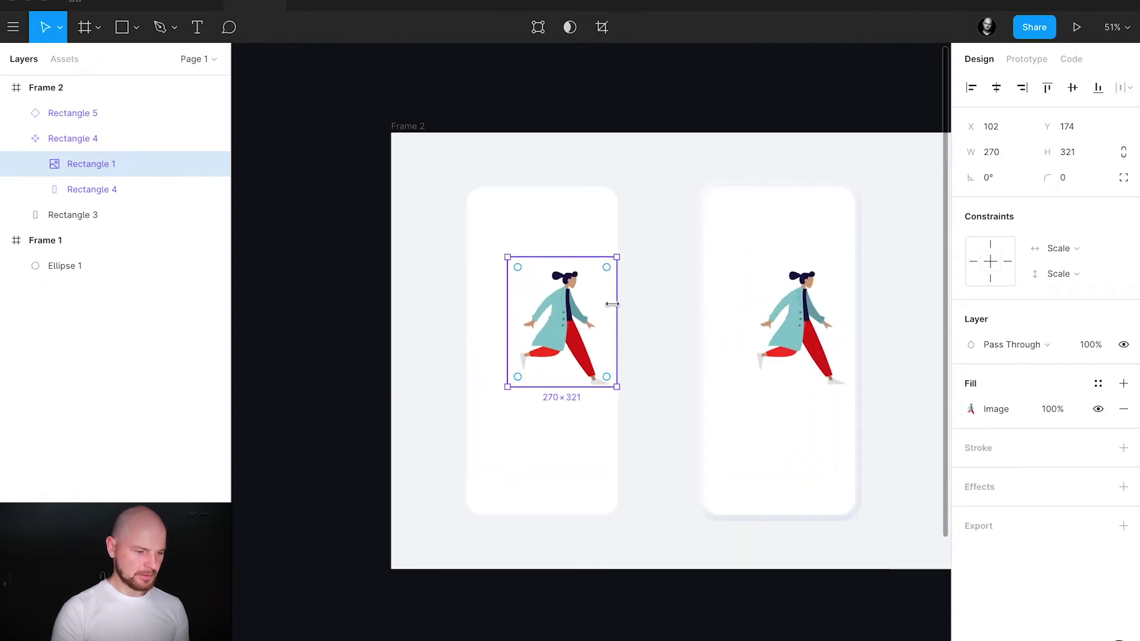
pyautogui.moveTo(647, 303); pyautogui.dragTo(442, 282)
# Step: Add the text "Hello worrld!" below the illustration inside the component
pyautogui.press('t')
pyautogui.click(410, 443)
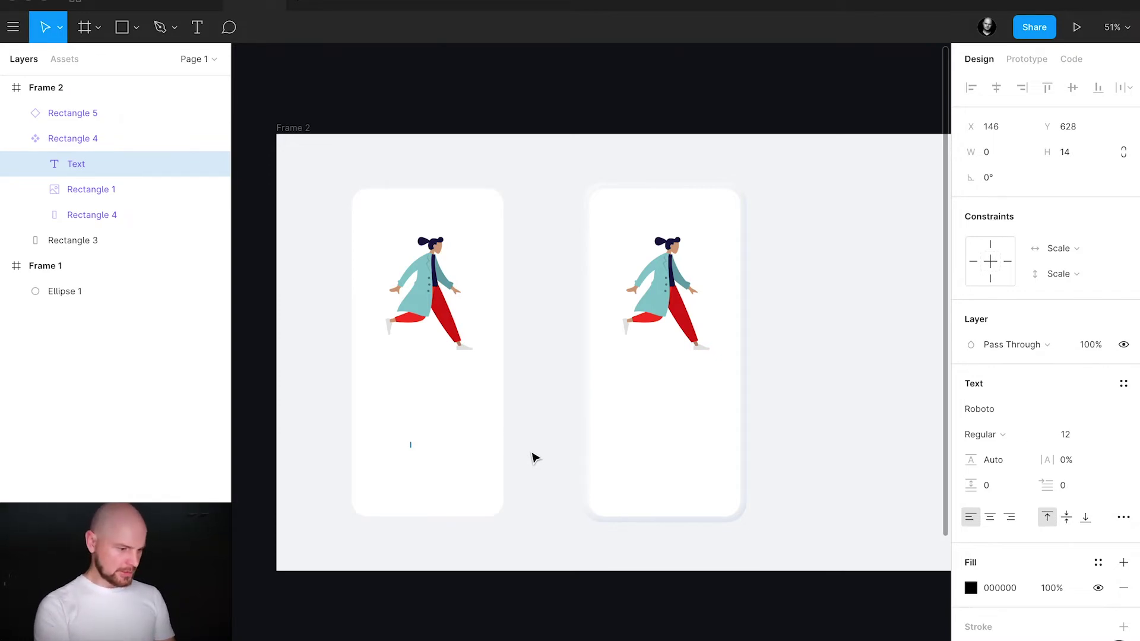
pyautogui.write('Hello worrld!')
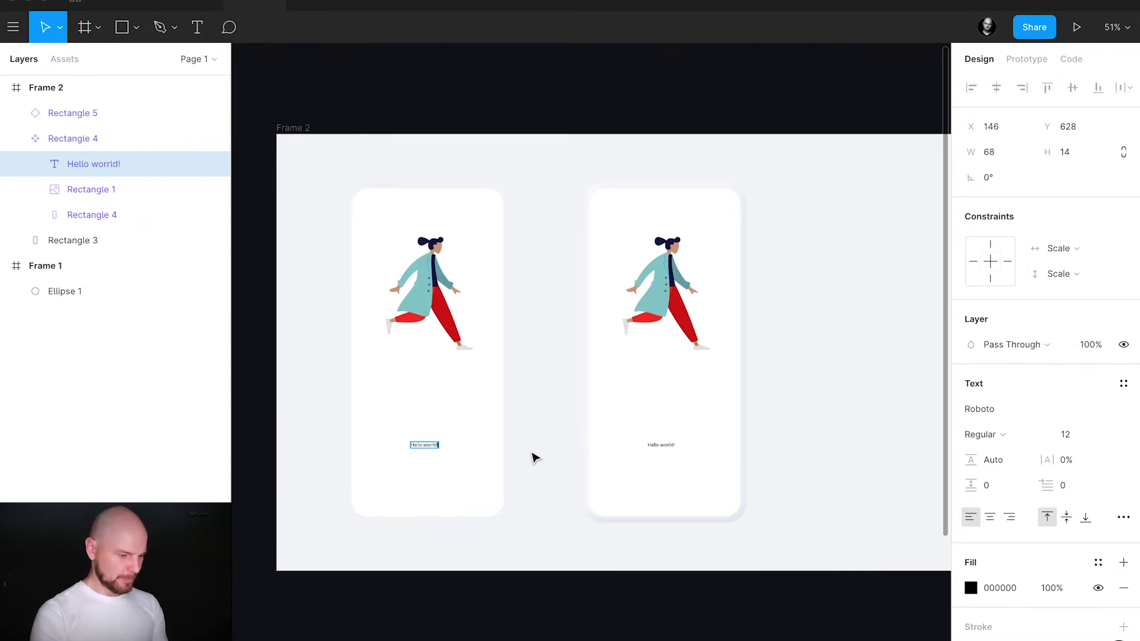
# Step: Set the font size of the "Hello worrld!" text in the component to 40
pyautogui.press('Escape')
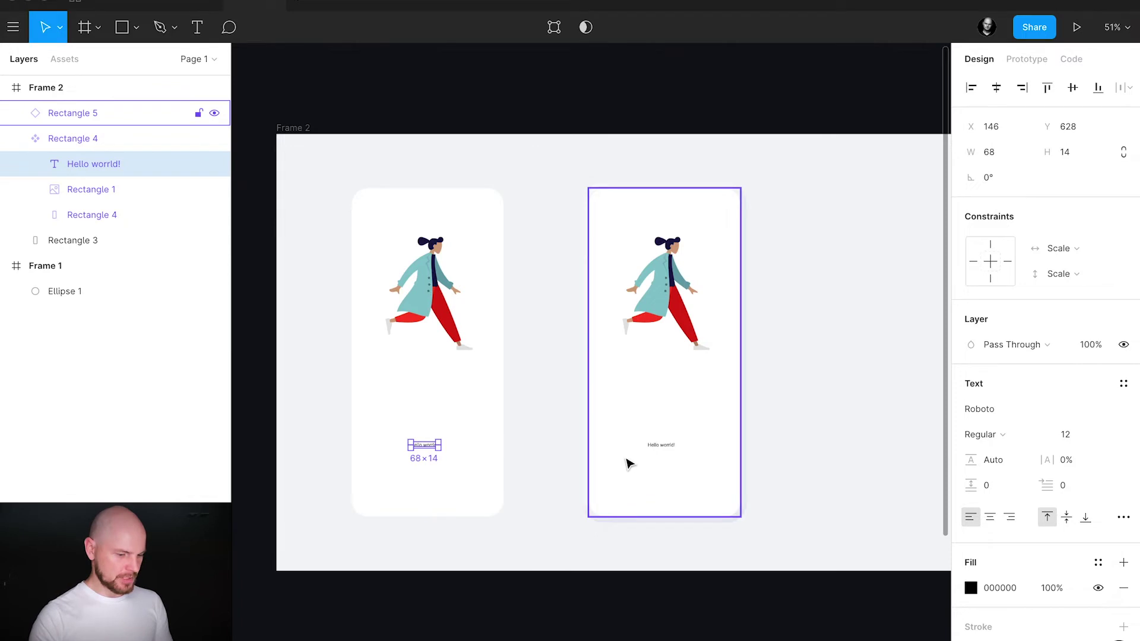
pyautogui.click(1081, 441)
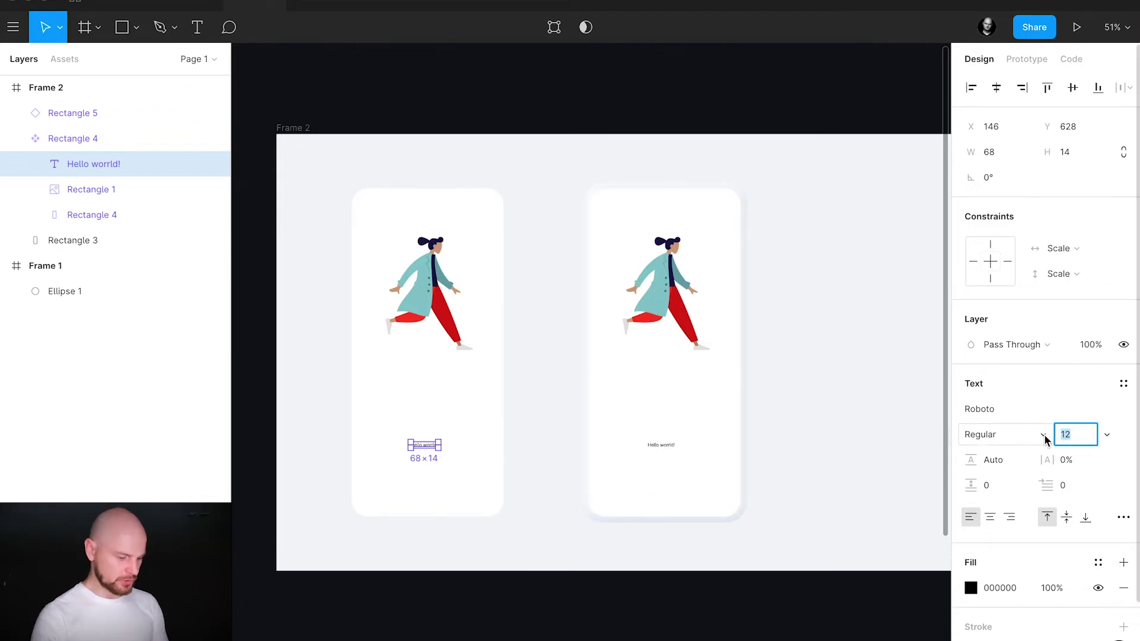
pyautogui.press('Return')
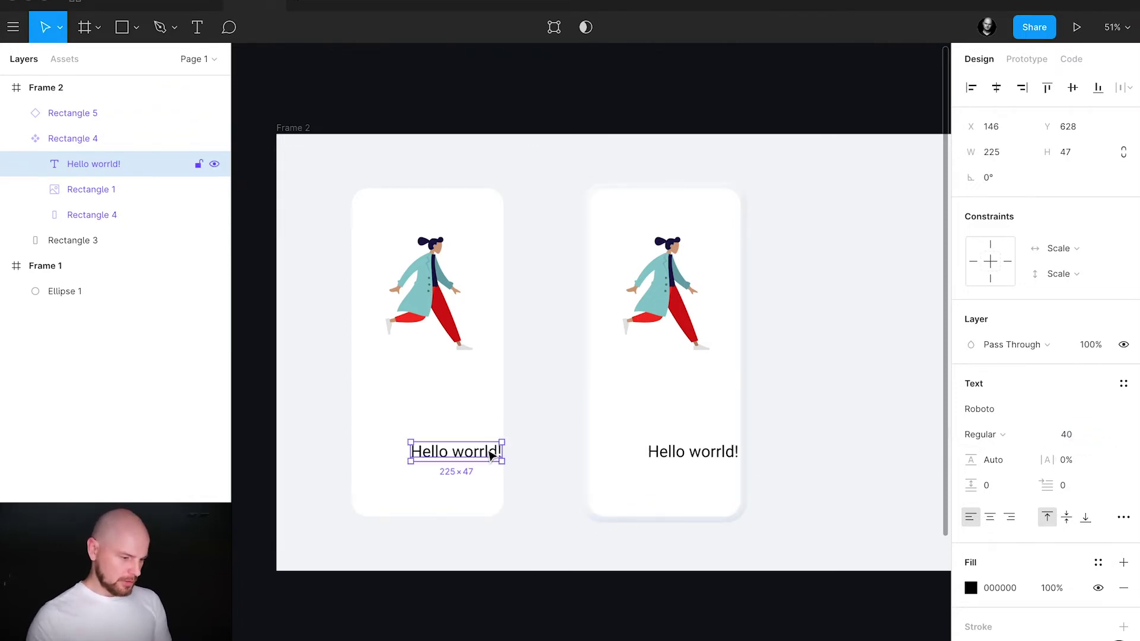
# Step: Correct the component's text to "Hello world!" and move it up, centred beneath the illustration
pyautogui.doubleClick(481, 451)
pyautogui.press('BackSpace')
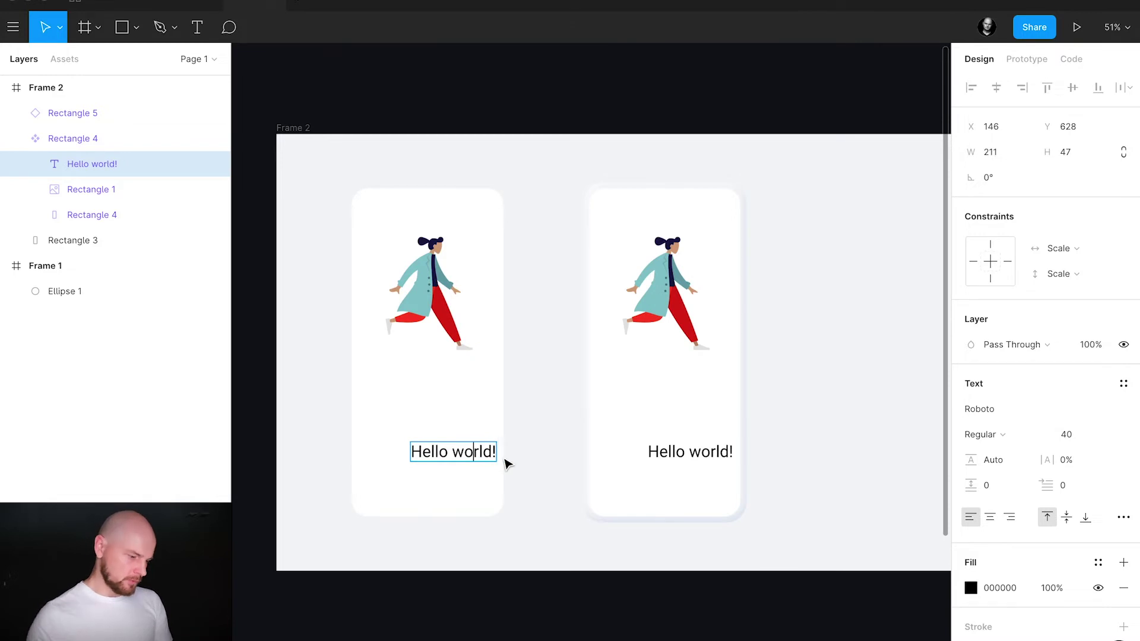
pyautogui.press('Escape')
pyautogui.moveTo(475, 453); pyautogui.dragTo(450, 419)
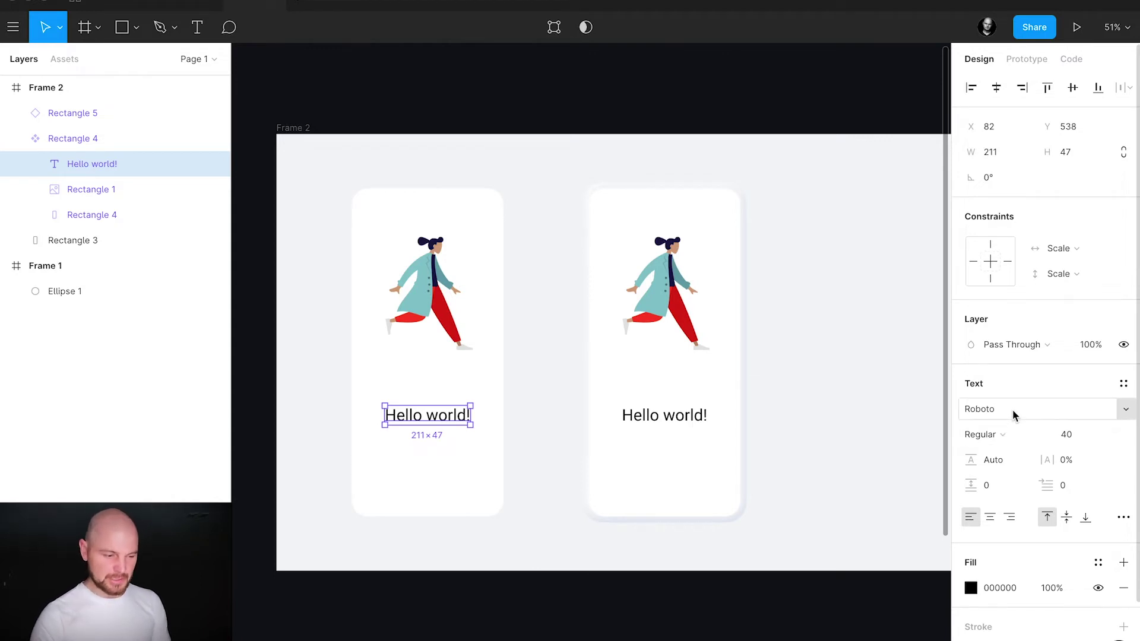
# Step: Change the "Hello world!" text fill from black to the slate blue 52627A
pyautogui.click(970, 588)
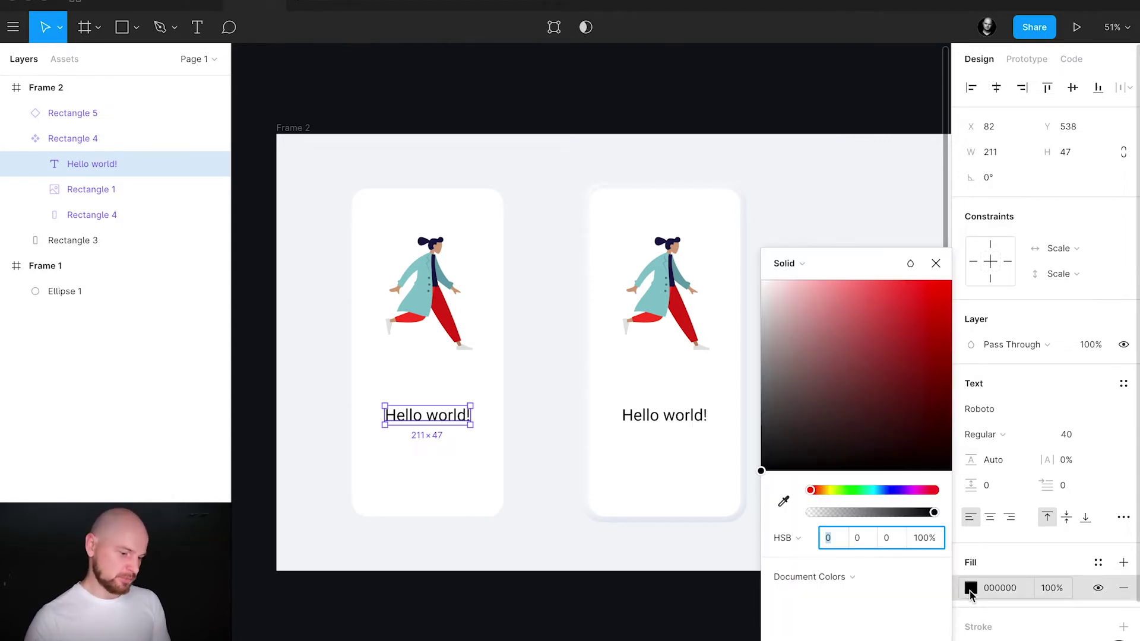
pyautogui.moveTo(793, 457); pyautogui.dragTo(825, 387)
pyautogui.click(883, 490)
pyautogui.click(935, 264)
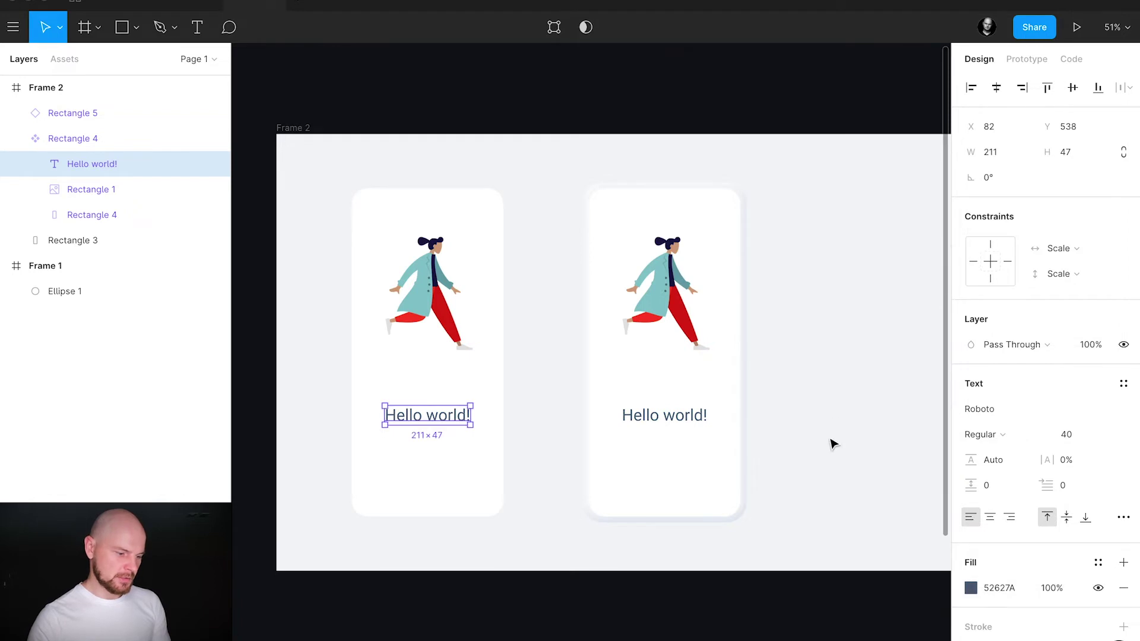
# Step: Set the "Hello world!" text to font size 24 and centre it under the illustration again
pyautogui.click(1077, 435)
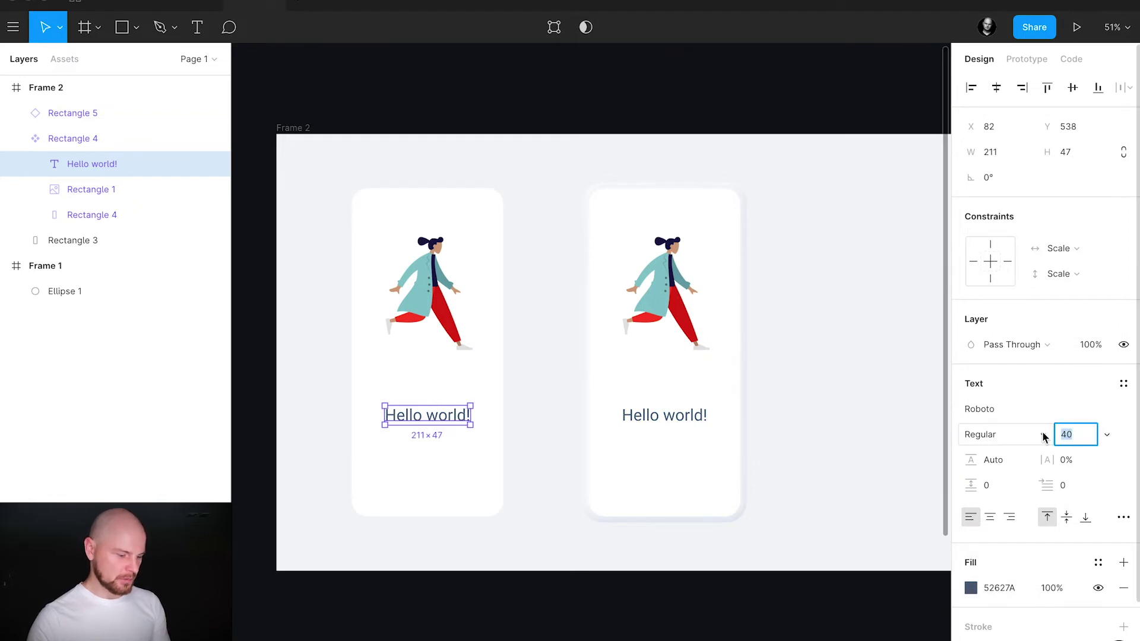
pyautogui.write('24')
pyautogui.press('Return')
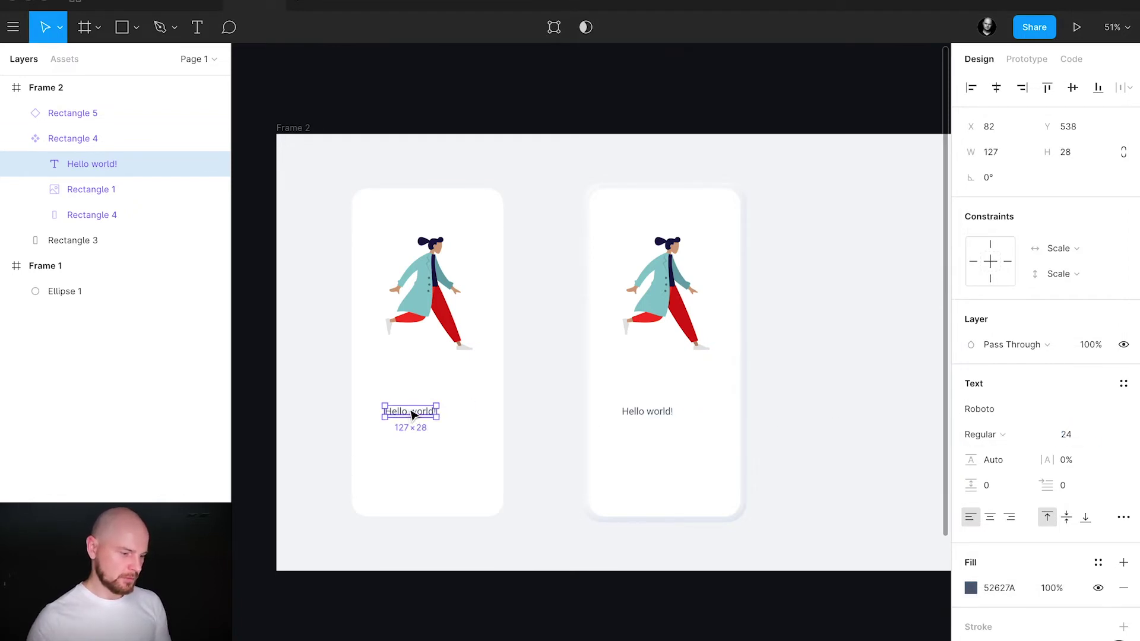
pyautogui.moveTo(407, 416); pyautogui.dragTo(429, 418)
# Step: Move the running woman illustration slightly down in the component, closer to the text
pyautogui.click(440, 325)
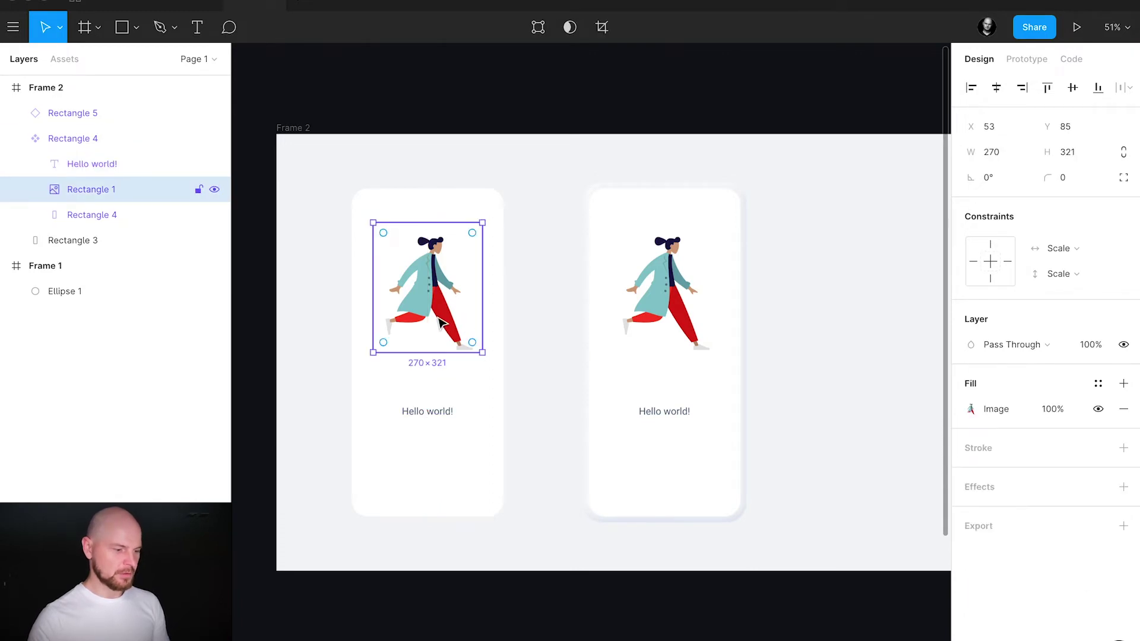
pyautogui.moveTo(439, 325); pyautogui.dragTo(441, 345)
pyautogui.click(779, 364)
pyautogui.scroll(-2, 778, 359)
pyautogui.hscroll(2, 779, 360)
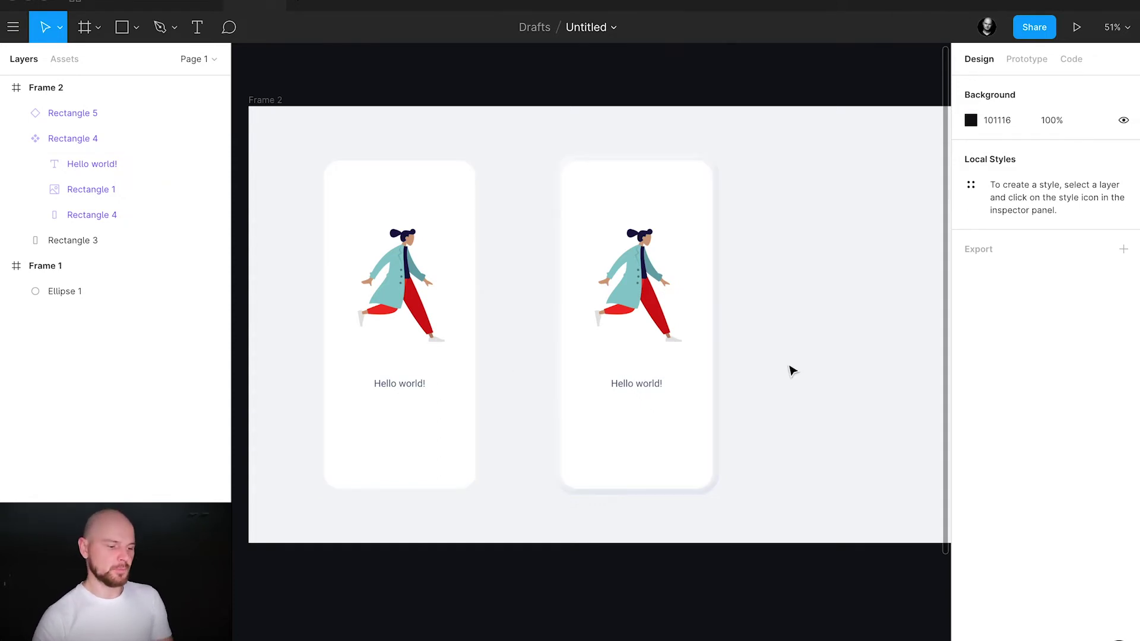
pyautogui.moveTo(819, 366); pyautogui.dragTo(712, 356)
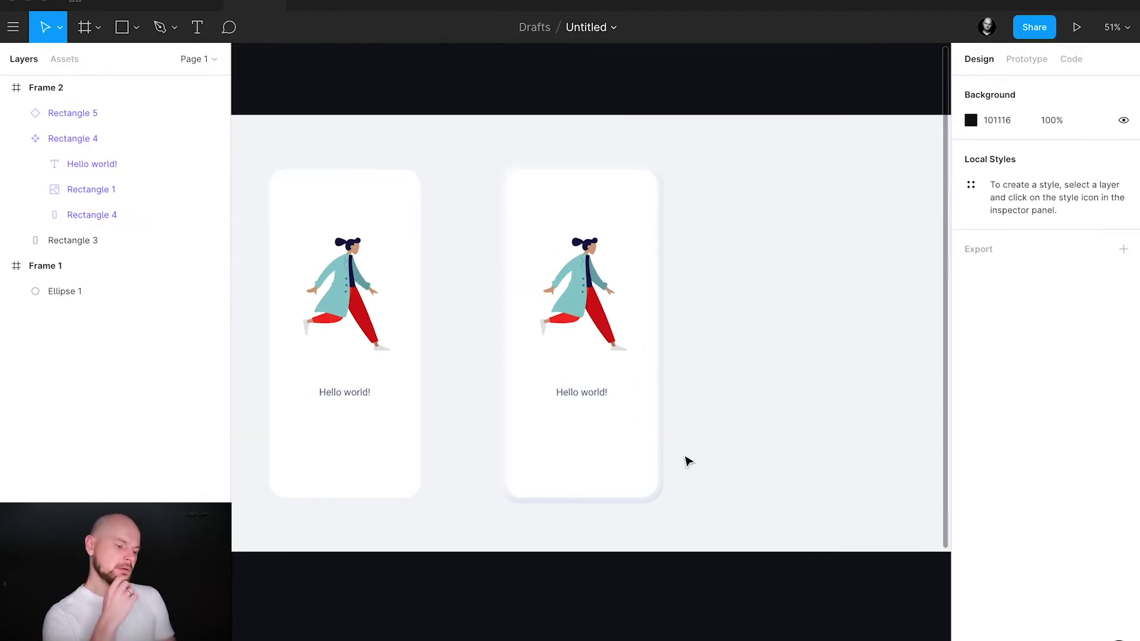
# Step: Add a drop shadow to the phone body rectangle with blur 80, X offset 40 and Y offset 60
pyautogui.click(664, 471)
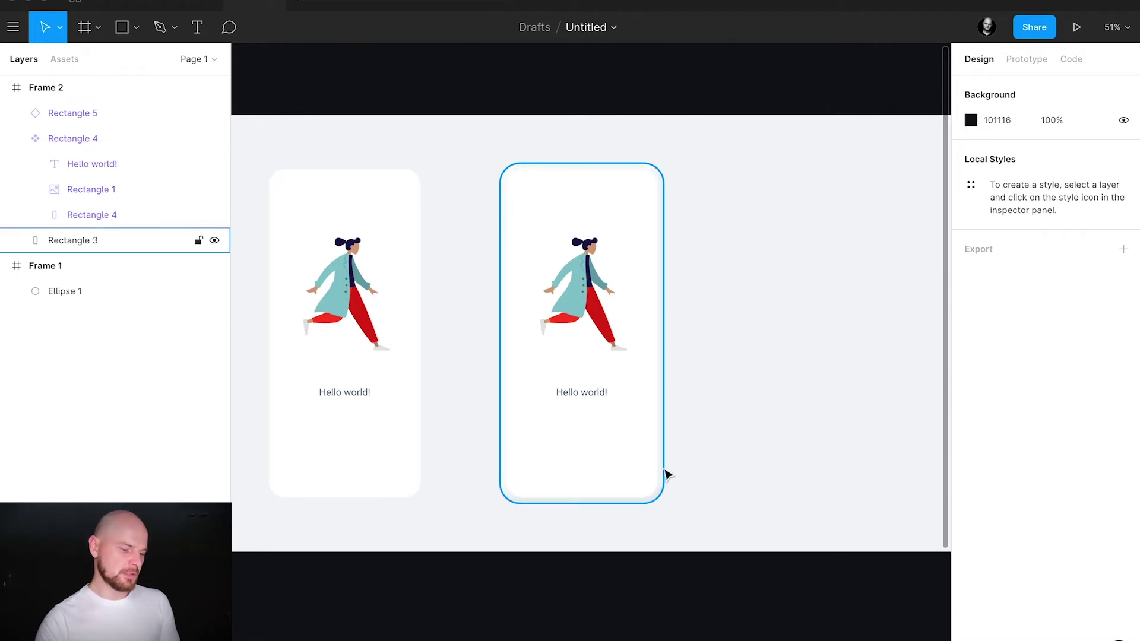
pyautogui.click(1123, 511)
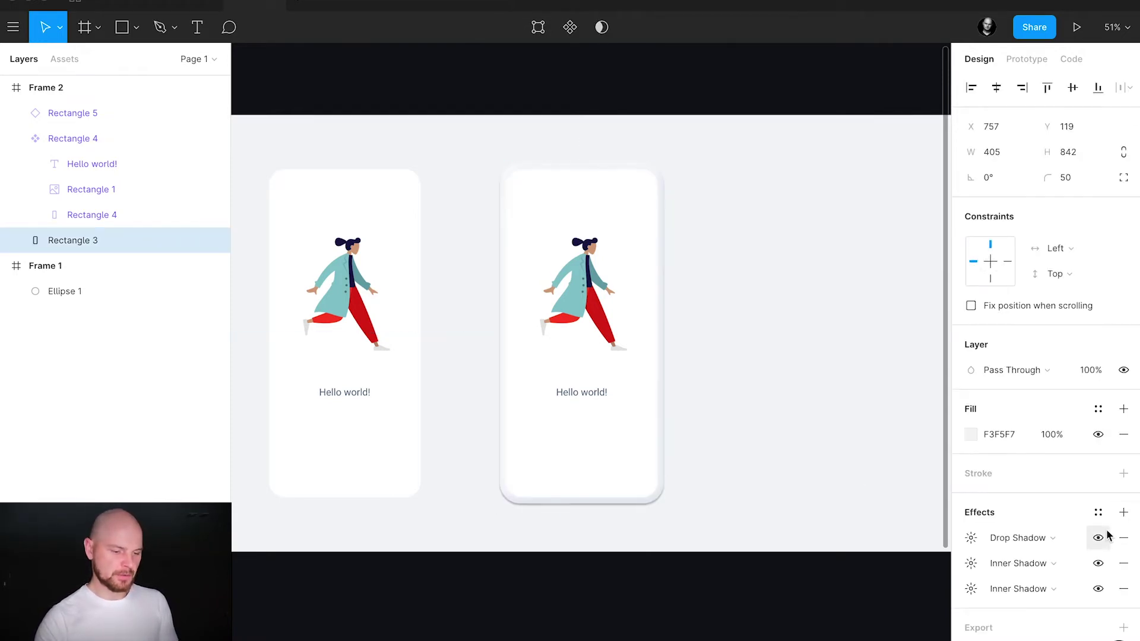
pyautogui.click(972, 541)
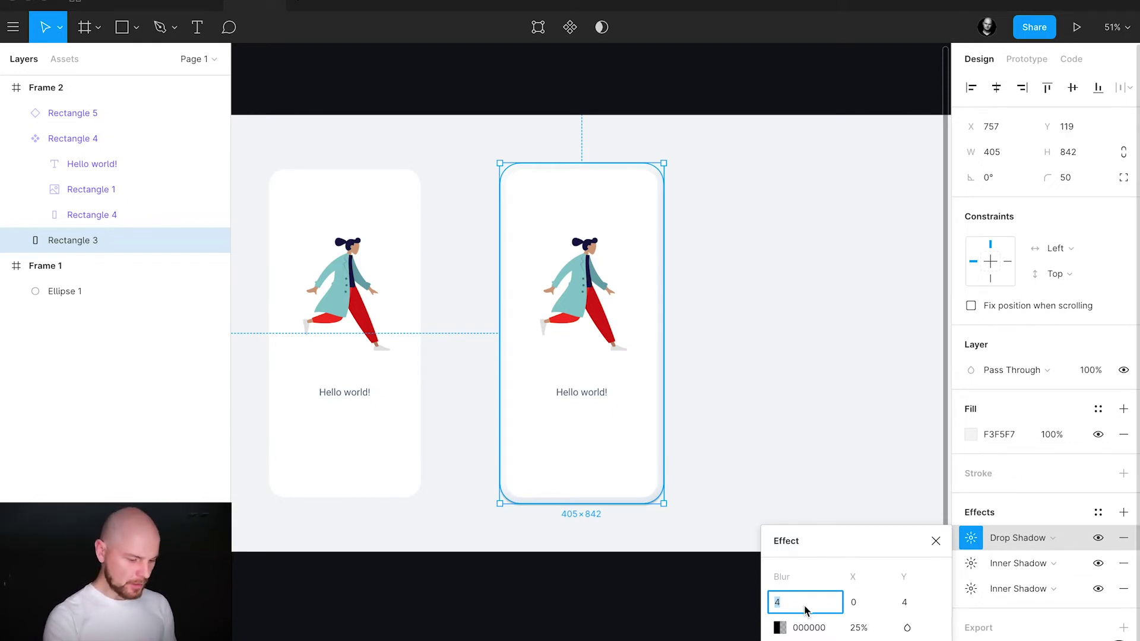
pyautogui.press('Return')
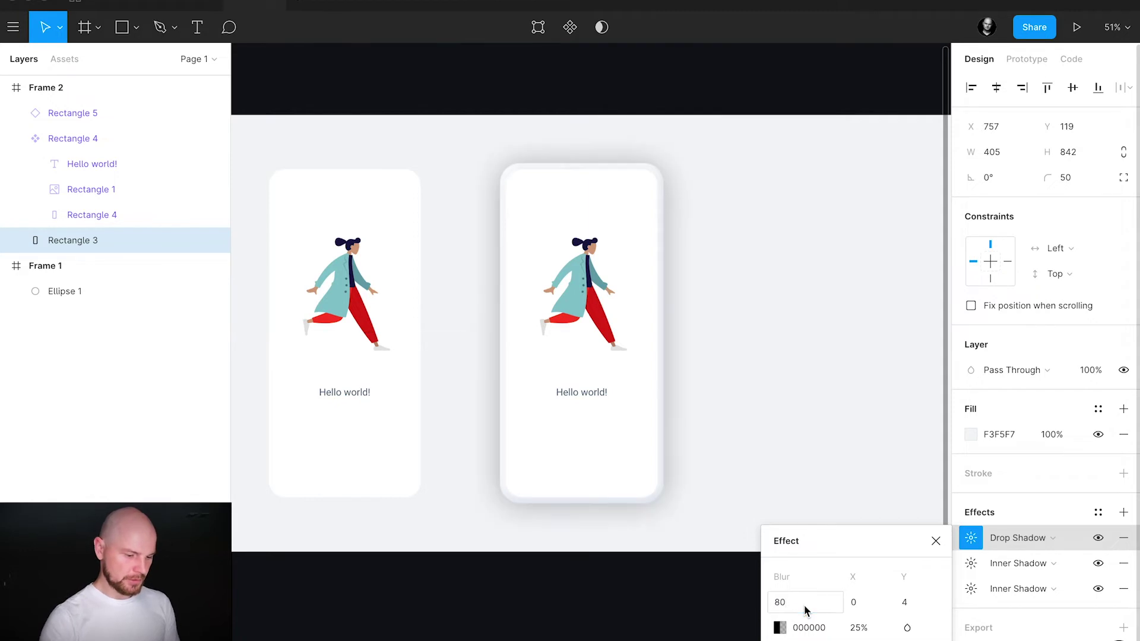
pyautogui.click(856, 603)
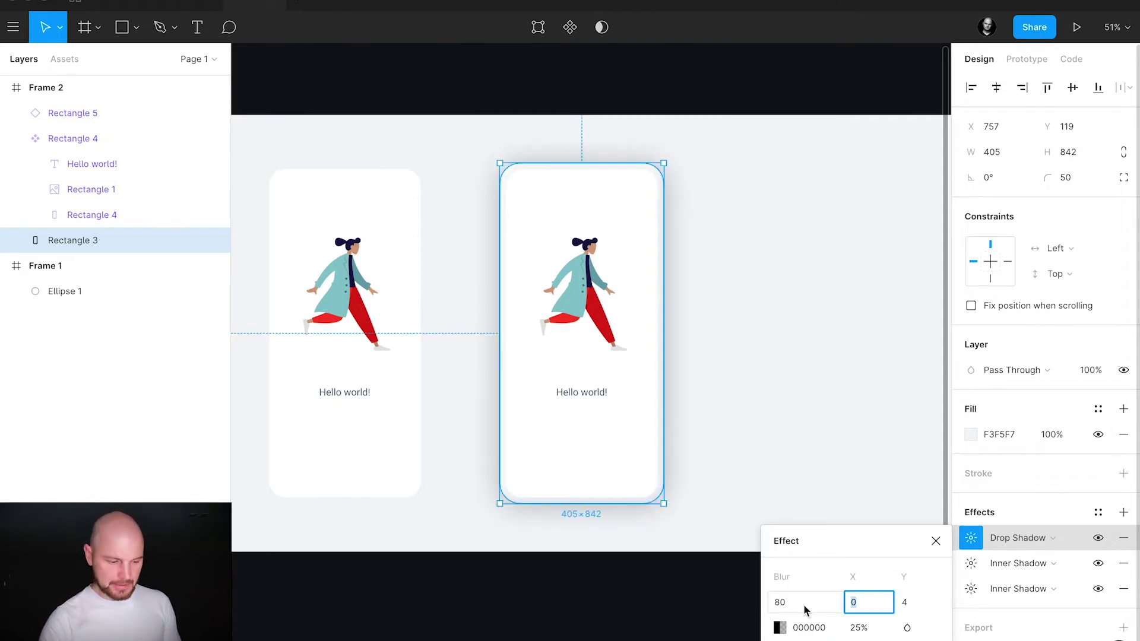
pyautogui.write('40')
pyautogui.press('Tab')
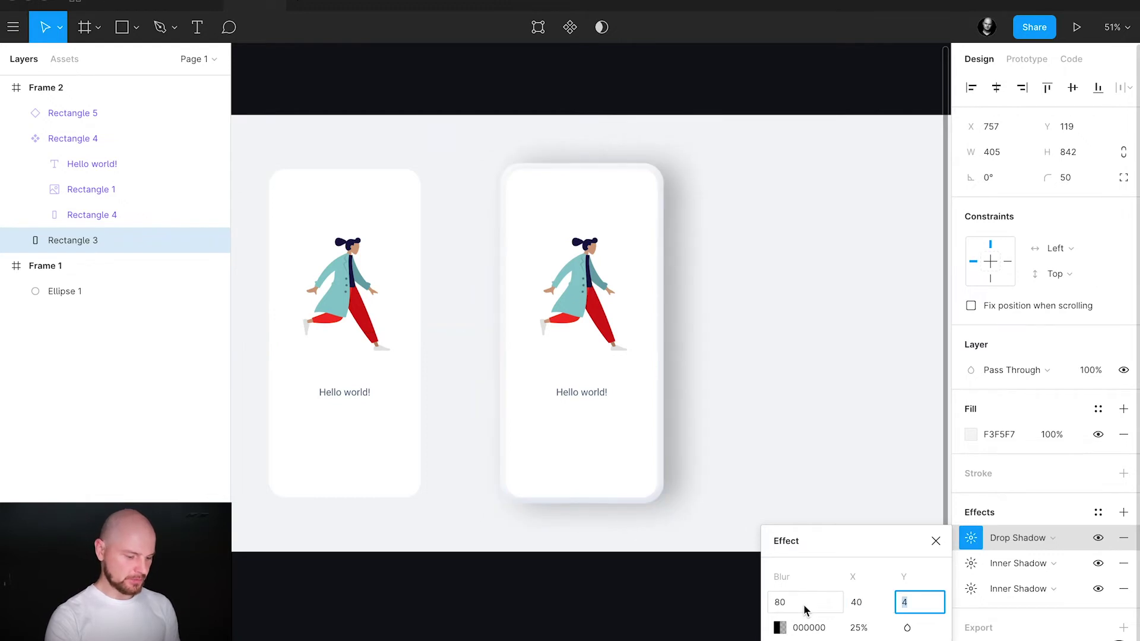
pyautogui.write('60')
pyautogui.press('Return')
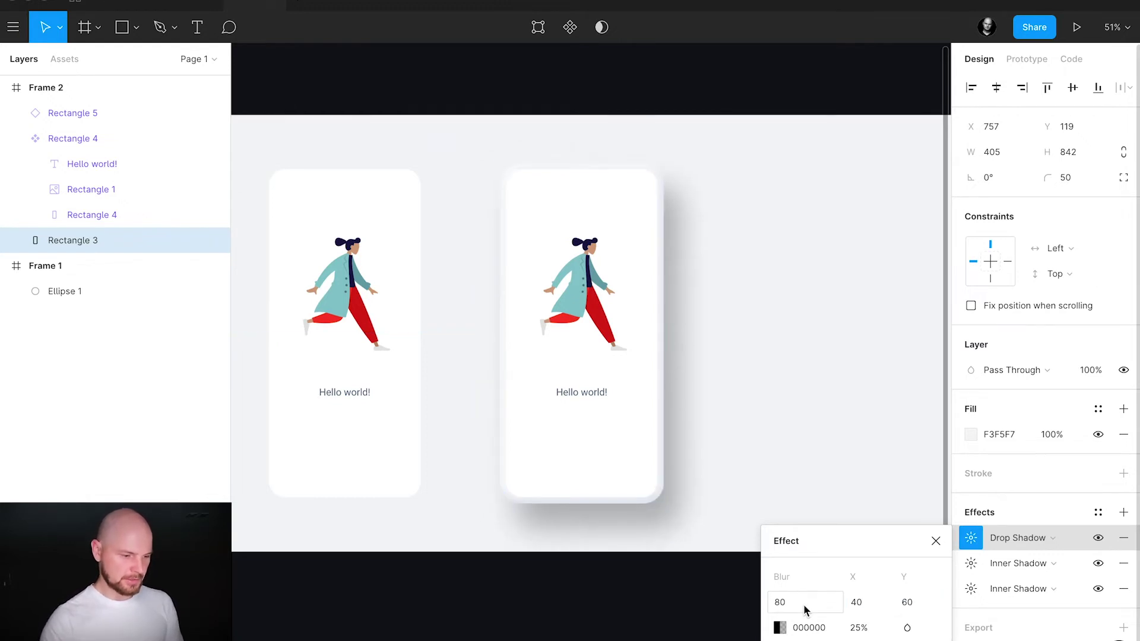
# Step: Change the phone body's drop shadow colour to the dark blue-grey 3F4A64
pyautogui.click(779, 628)
pyautogui.click(697, 491)
pyautogui.moveTo(663, 433); pyautogui.dragTo(639, 396)
pyautogui.moveTo(671, 265); pyautogui.dragTo(873, 186)
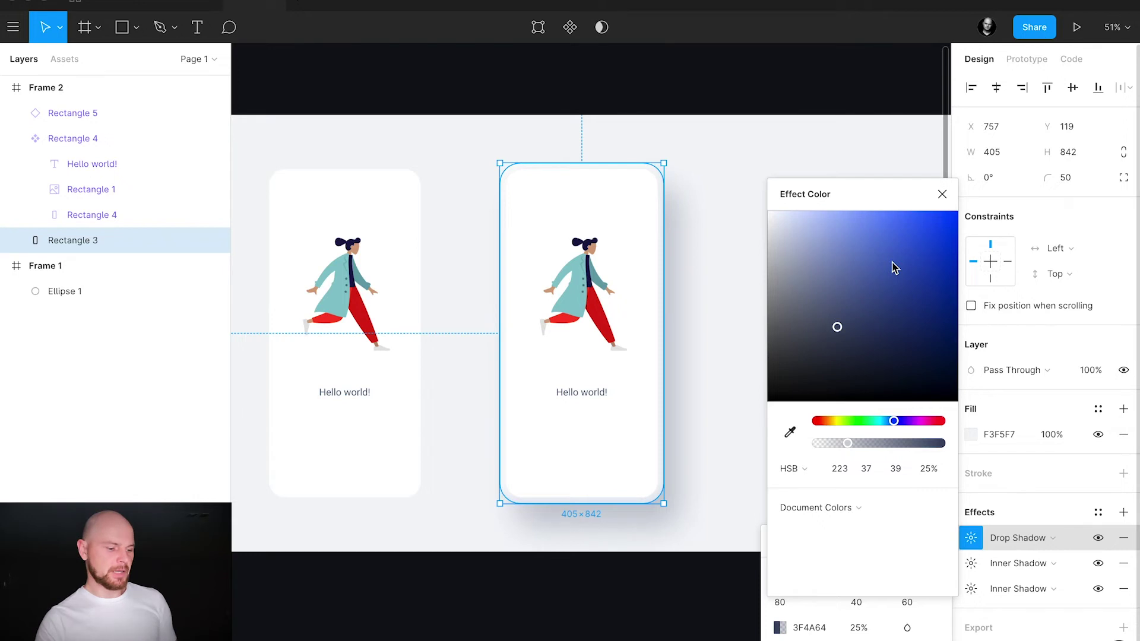
pyautogui.click(942, 194)
pyautogui.click(781, 313)
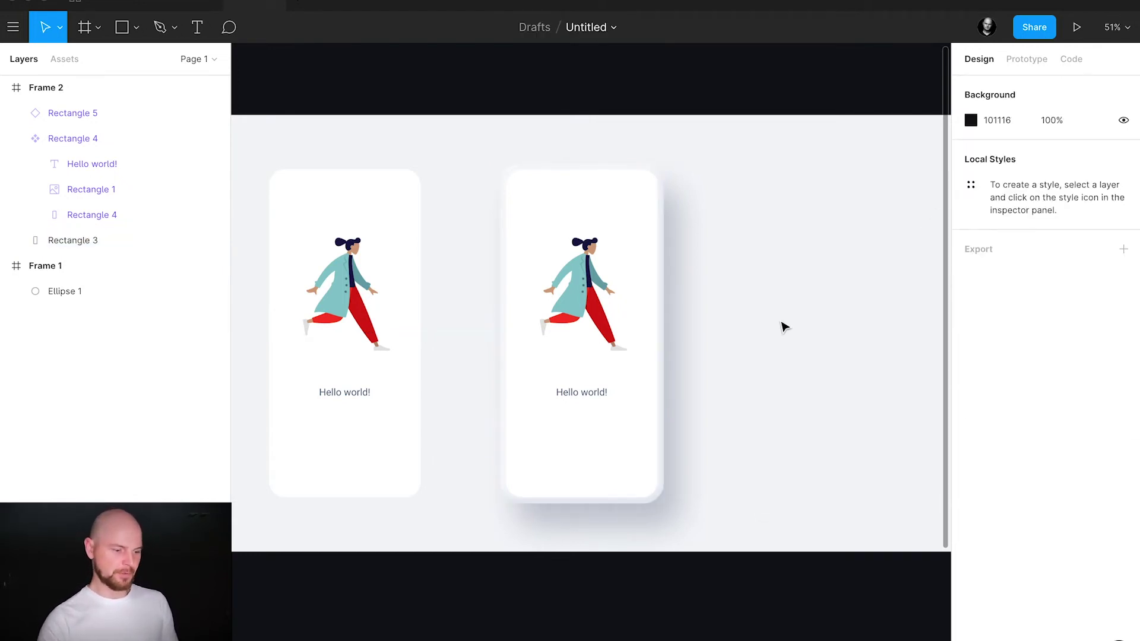
# Step: Reduce the opacity of the phone body's drop shadow to 15%, trying 10% first
pyautogui.click(661, 499)
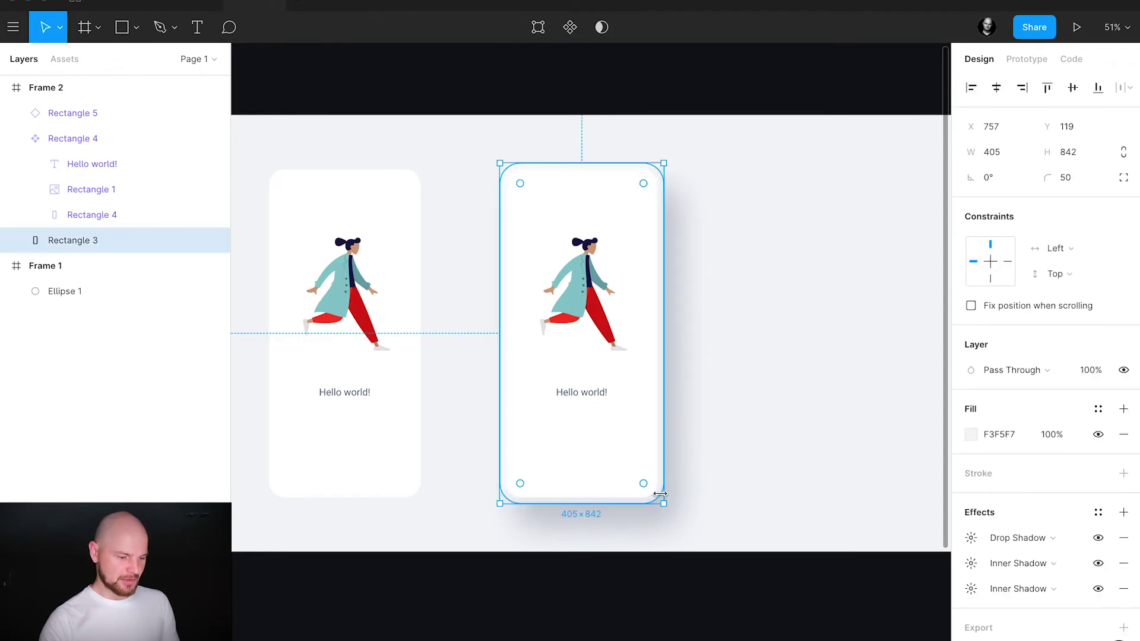
pyautogui.click(971, 541)
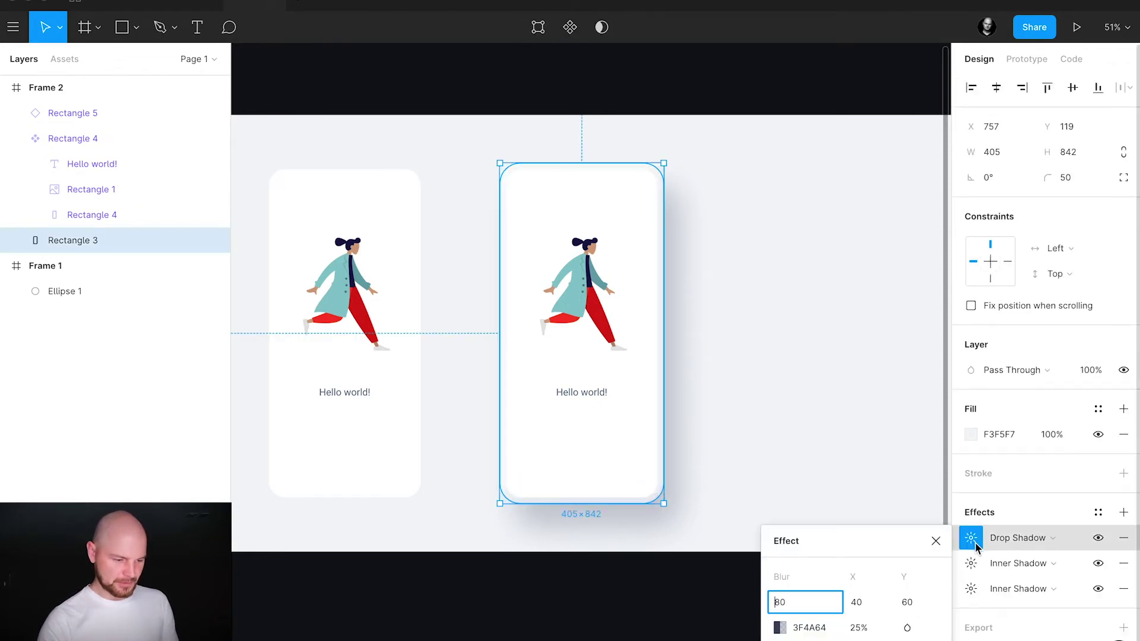
pyautogui.click(866, 632)
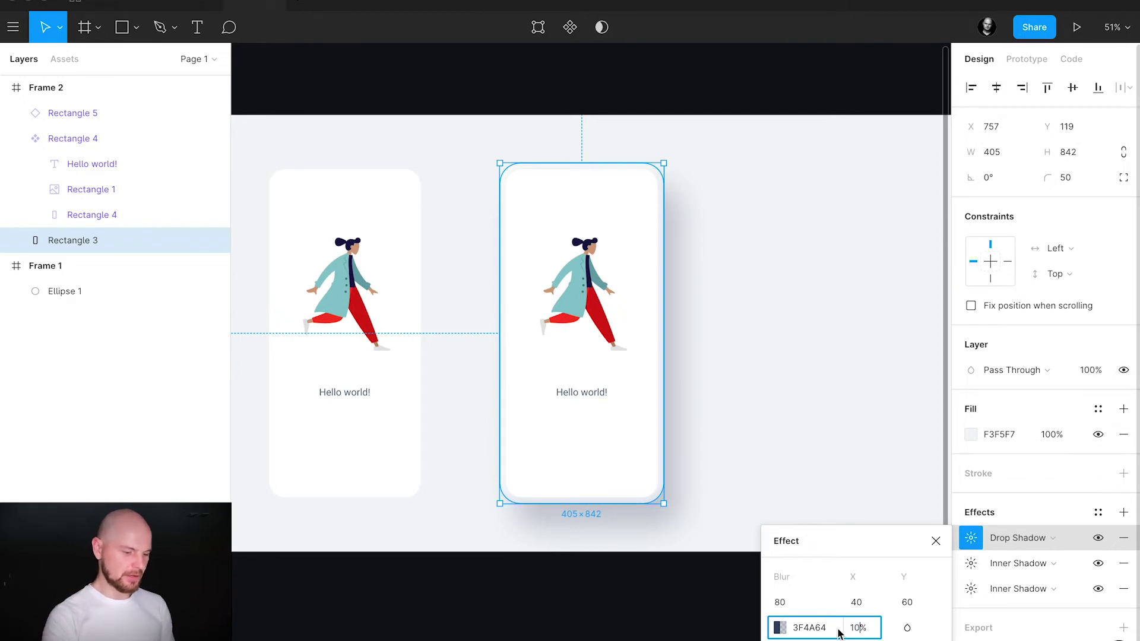
pyautogui.write('10')
pyautogui.press('Return')
pyautogui.click(853, 631)
pyautogui.write('15')
pyautogui.press('Return')
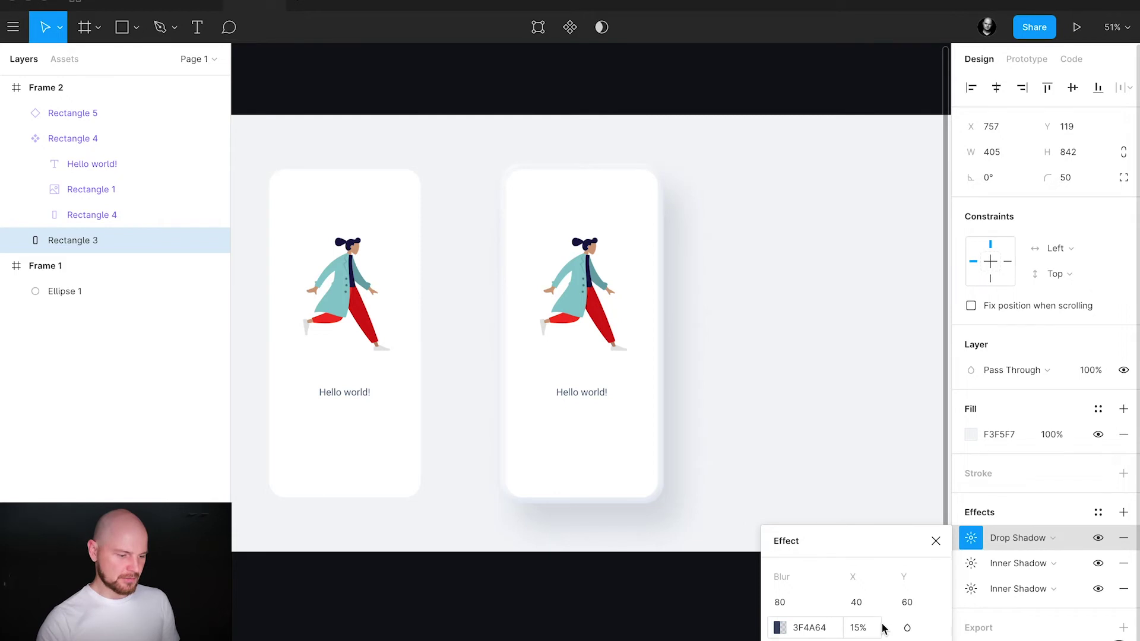
# Step: Make the drop shadow colour a brighter, more saturated blue at about HSB 223, 66, 65
pyautogui.click(779, 627)
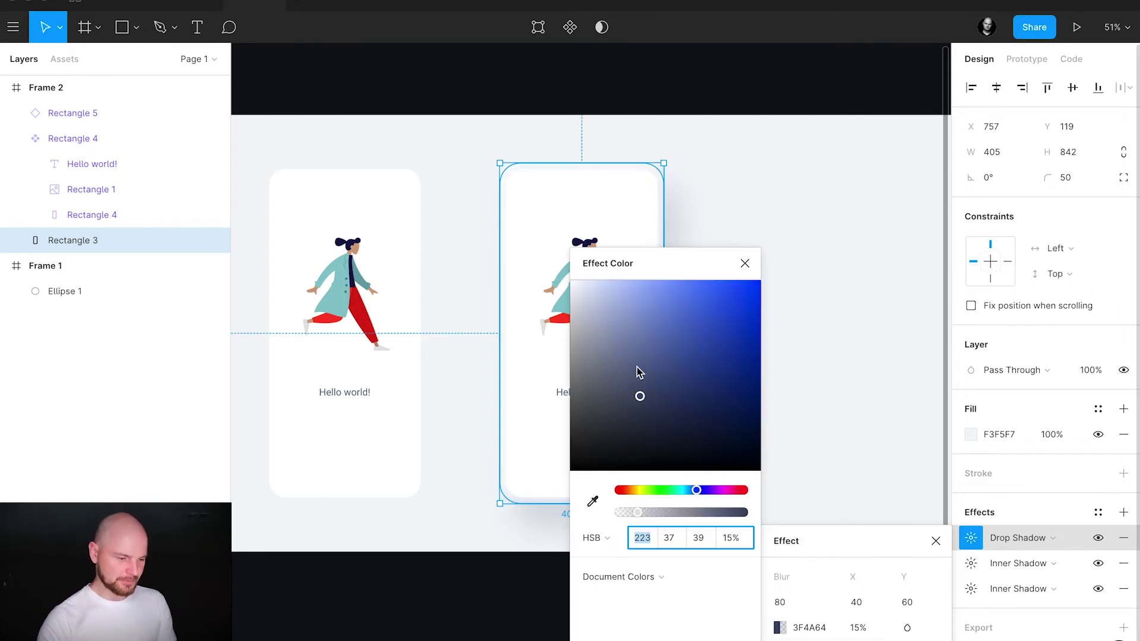
pyautogui.click(687, 370)
pyautogui.moveTo(677, 272); pyautogui.dragTo(898, 268)
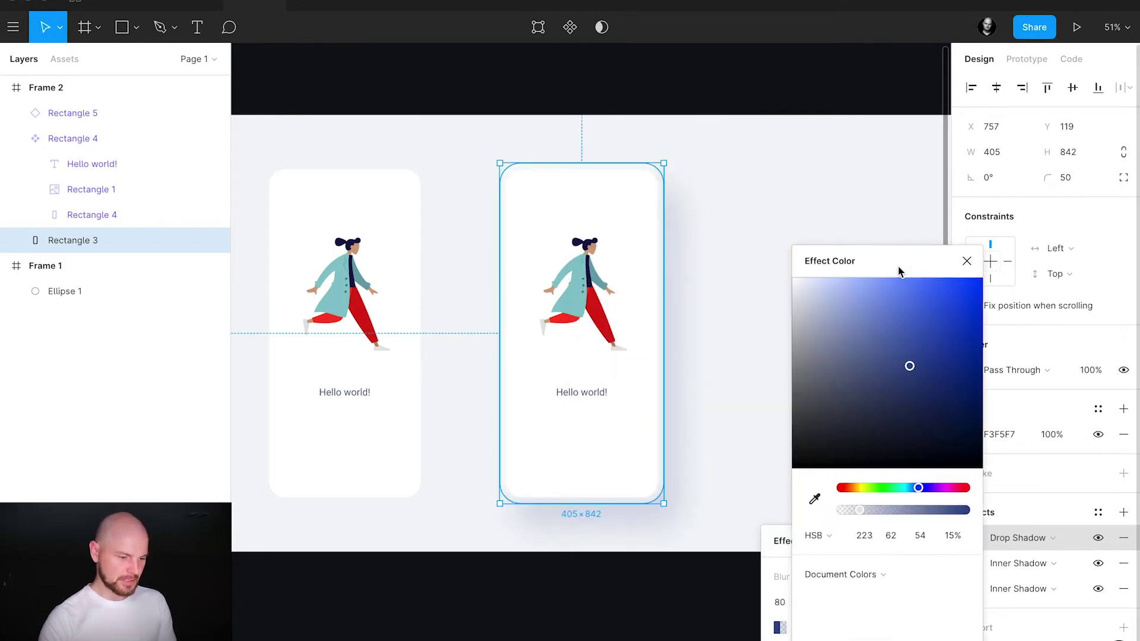
pyautogui.moveTo(909, 365)
pyautogui.mouseDown()
pyautogui.moveTo(923, 330)
pyautogui.moveTo(919, 356)
pyautogui.mouseUp()
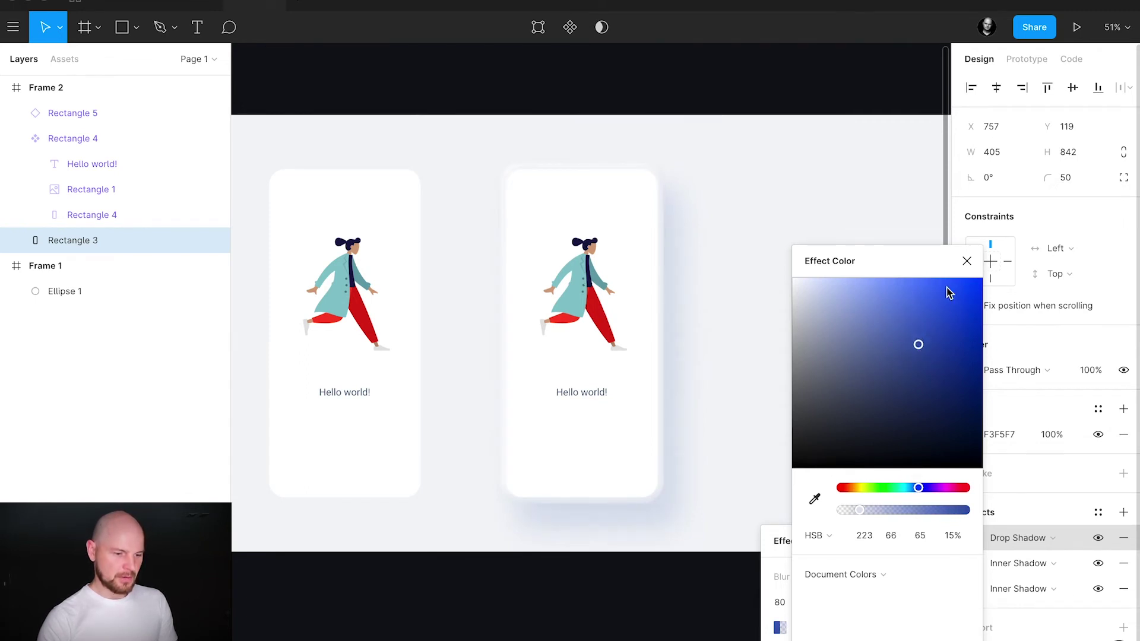
pyautogui.click(967, 261)
pyautogui.click(935, 541)
pyautogui.click(812, 474)
pyautogui.scroll(-3, 812, 473)
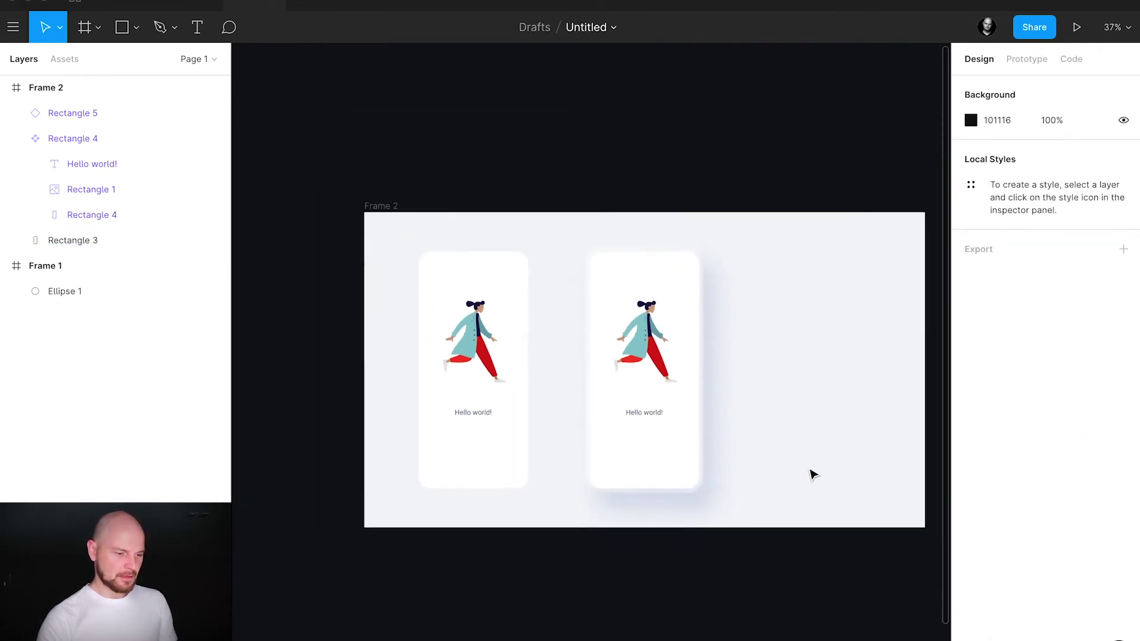
pyautogui.hscroll(1, 768, 463)
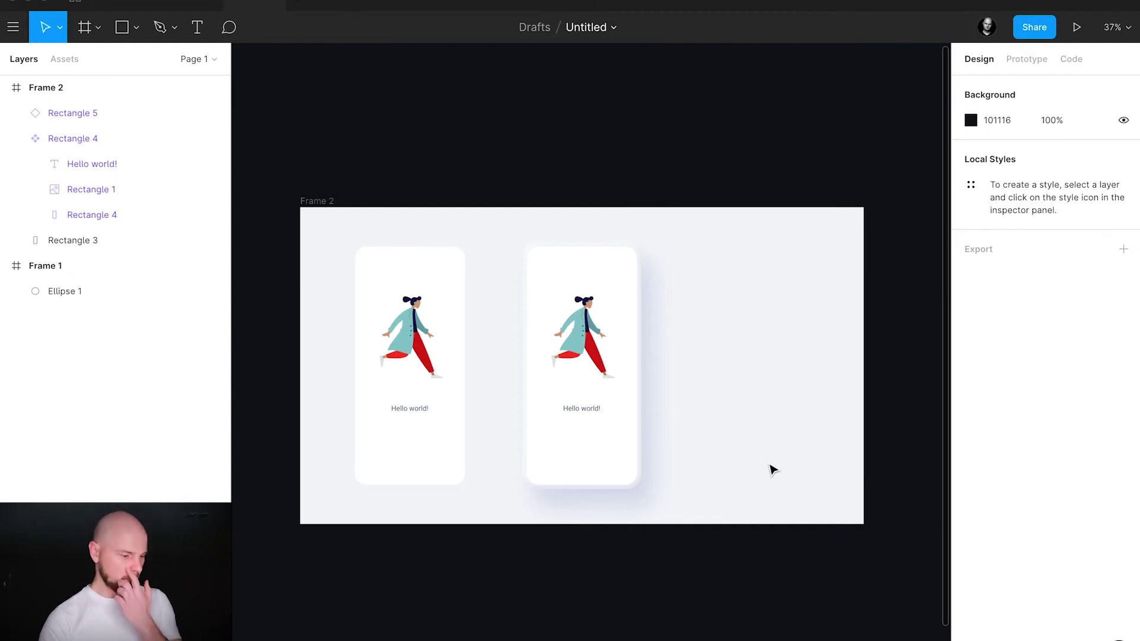
# Step: Move the component and the phone mockup together to the left in Frame 2, placing the phone body at X 640
pyautogui.moveTo(703, 496); pyautogui.dragTo(395, 397)
pyautogui.moveTo(599, 416); pyautogui.dragTo(565, 426)
pyautogui.click(647, 439)
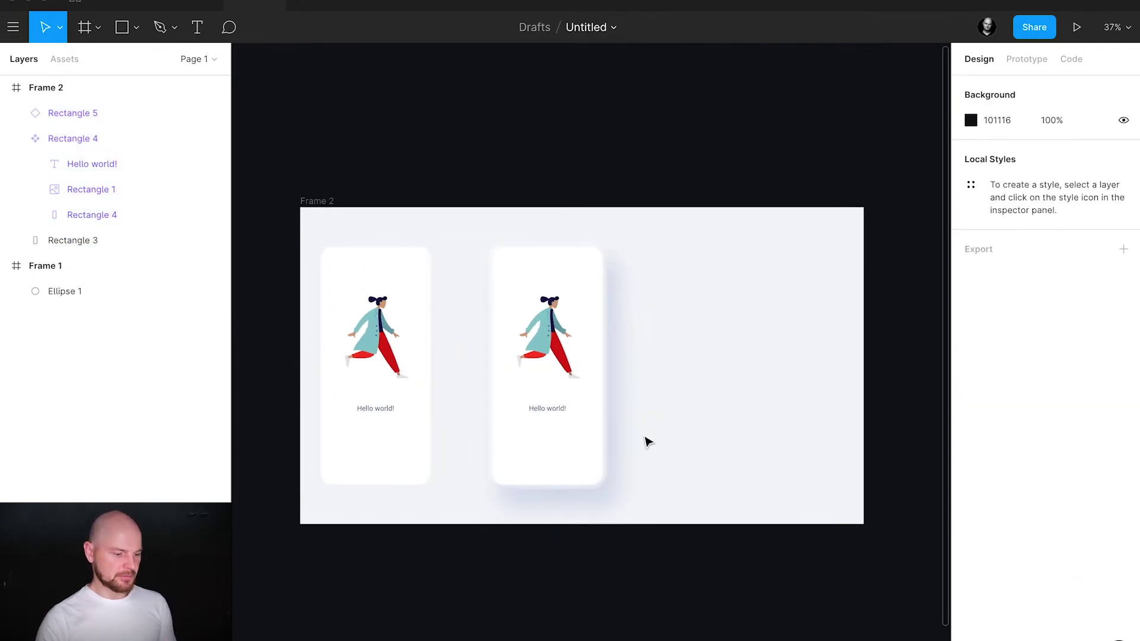
# Step: Group the screen instance with the phone body rectangle behind it
pyautogui.scroll(3, 645, 443)
pyautogui.doubleClick(600, 445)
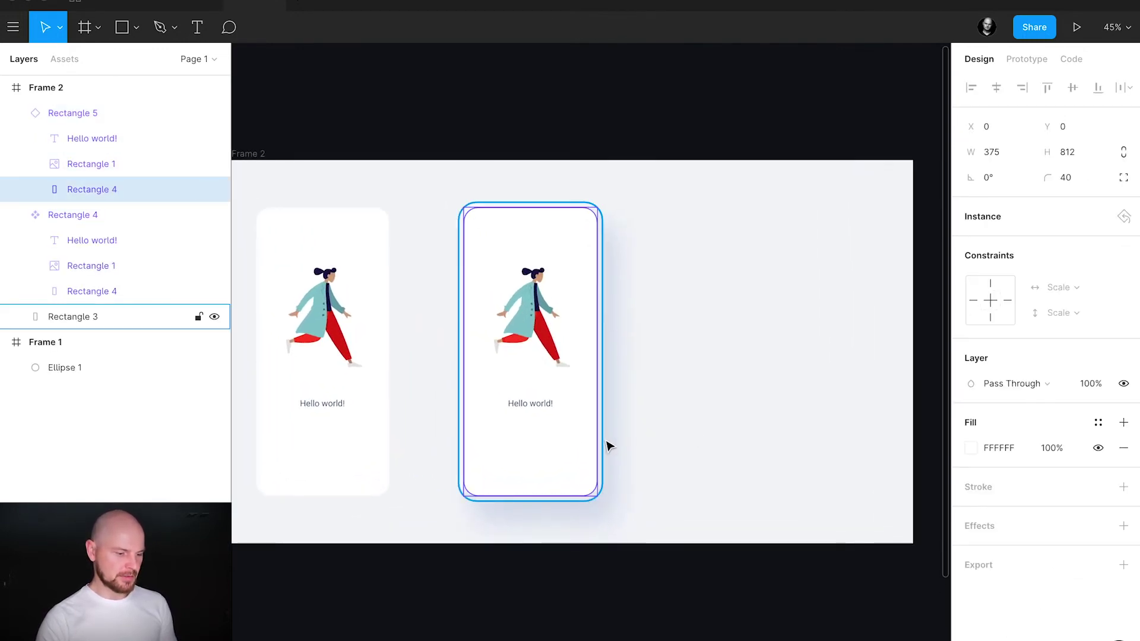
pyautogui.click(605, 444)
pyautogui.click(660, 446)
pyautogui.click(588, 442)
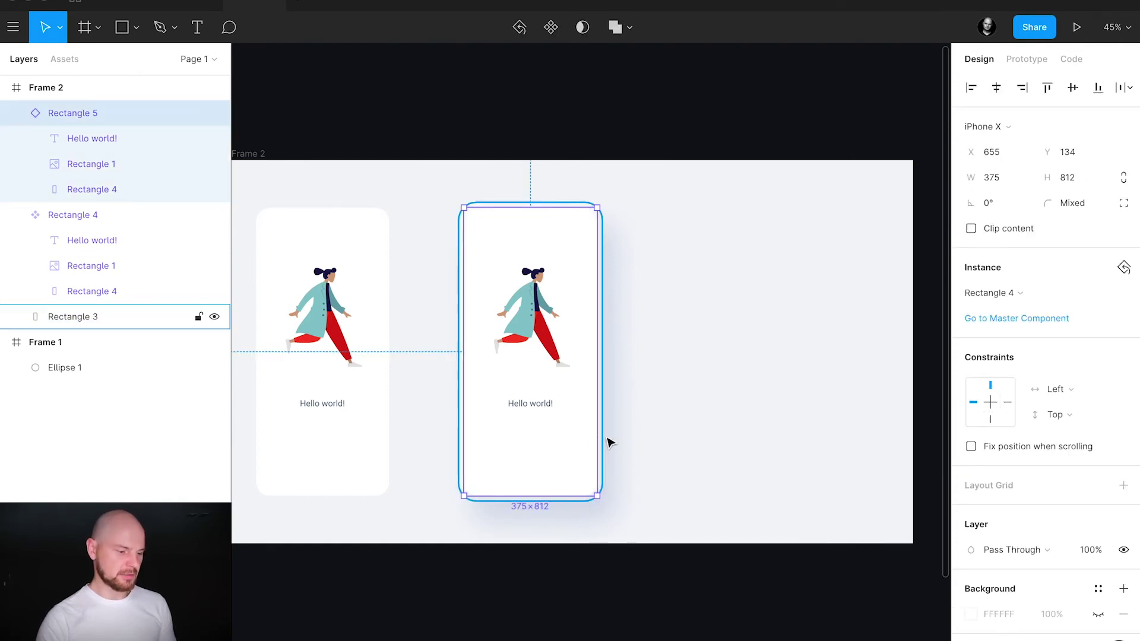
pyautogui.keyDown('shift'); pyautogui.click(610, 442); pyautogui.keyUp('shift')
pyautogui.press('super+g')
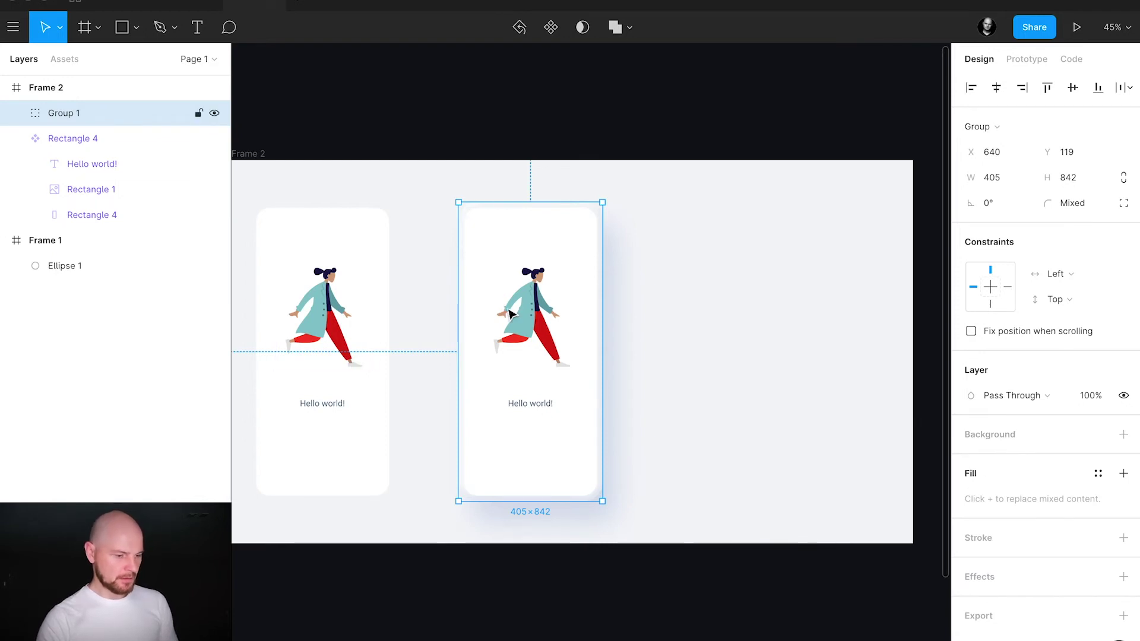
# Step: Duplicate the phone group to its right, rotate the copy about 45° counterclockwise and group it again
pyautogui.moveTo(558, 319); pyautogui.dragTo(752, 320)
pyautogui.moveTo(840, 509); pyautogui.dragTo(888, 402)
pyautogui.hotkey('ctrl', 'g')
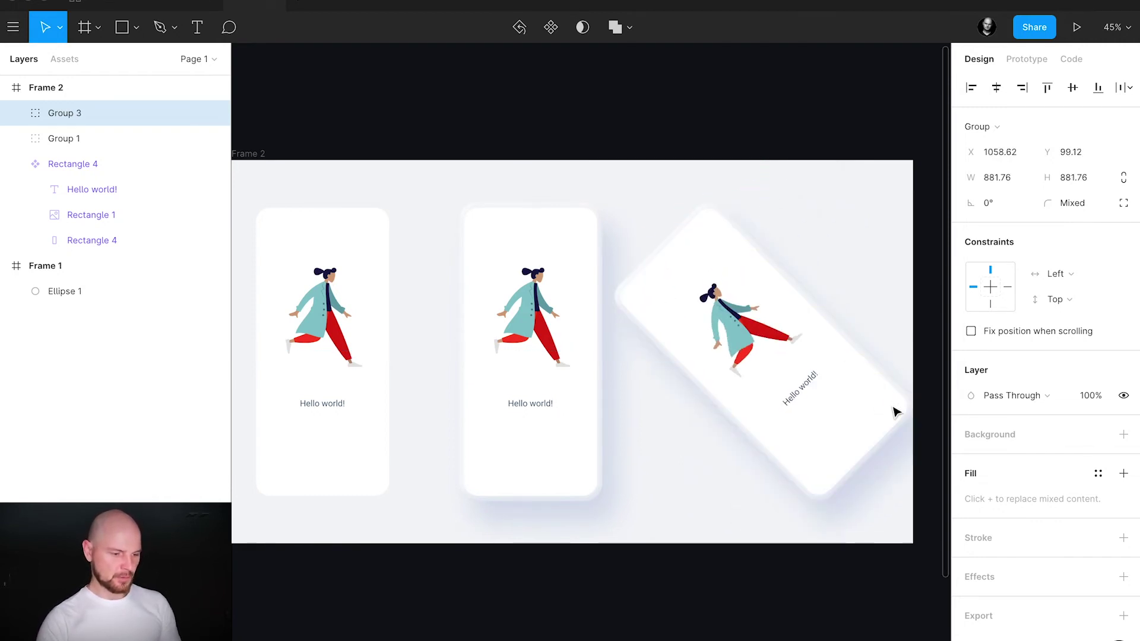
# Step: Flatten the rotated phone group into an isometric view by scaling only its height to 57.73%
pyautogui.moveTo(860, 428); pyautogui.dragTo(765, 428)
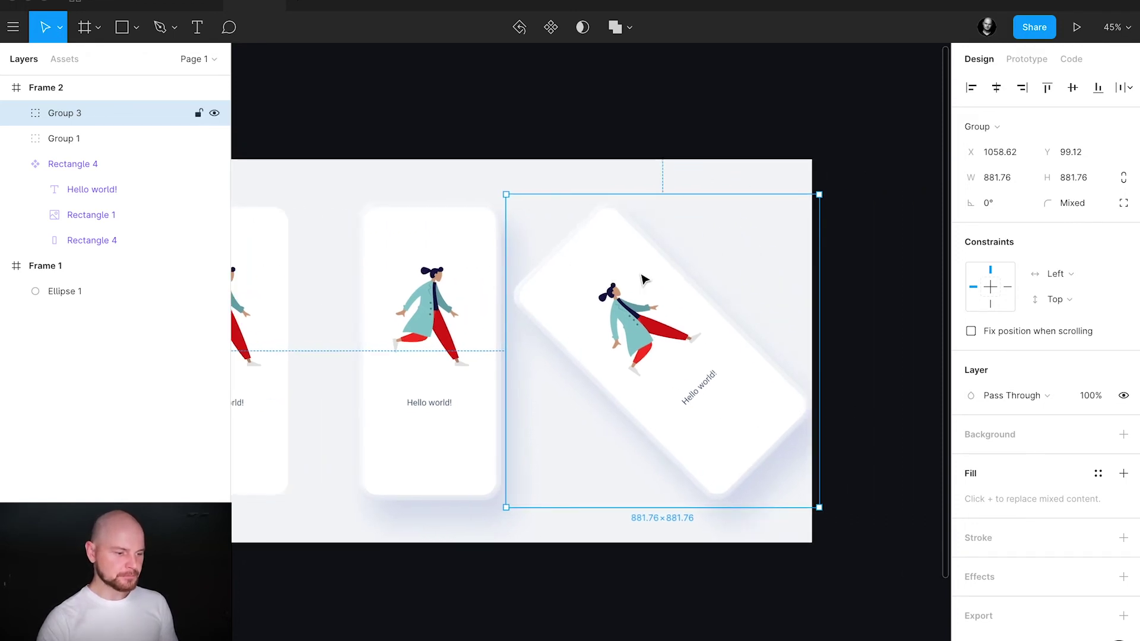
pyautogui.click(1081, 177)
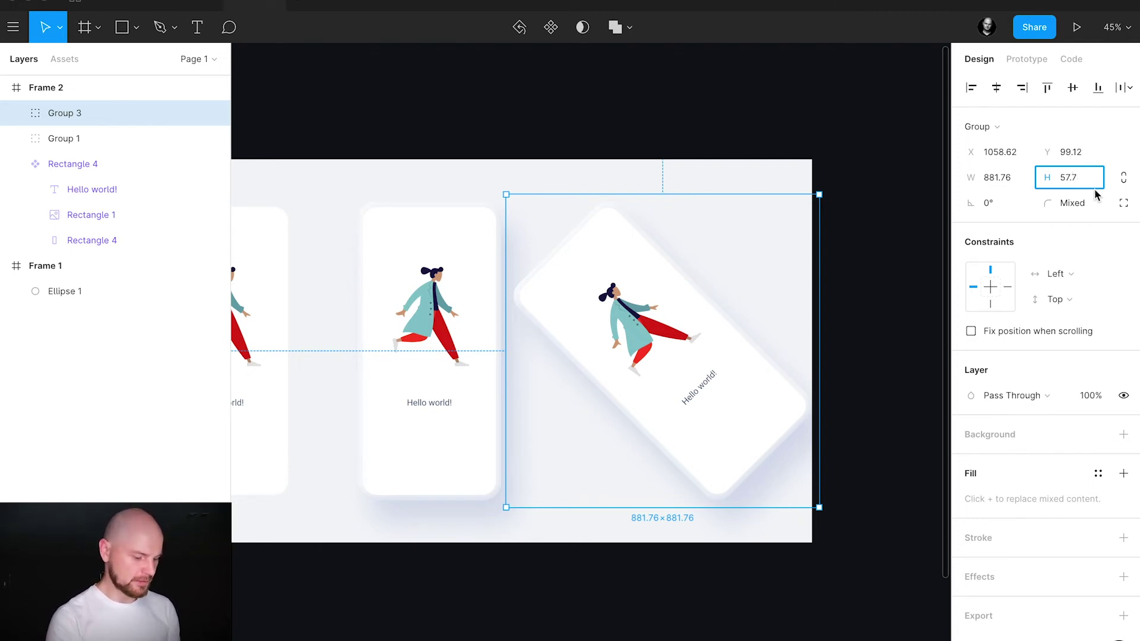
pyautogui.write('57.73%')
pyautogui.press('Return')
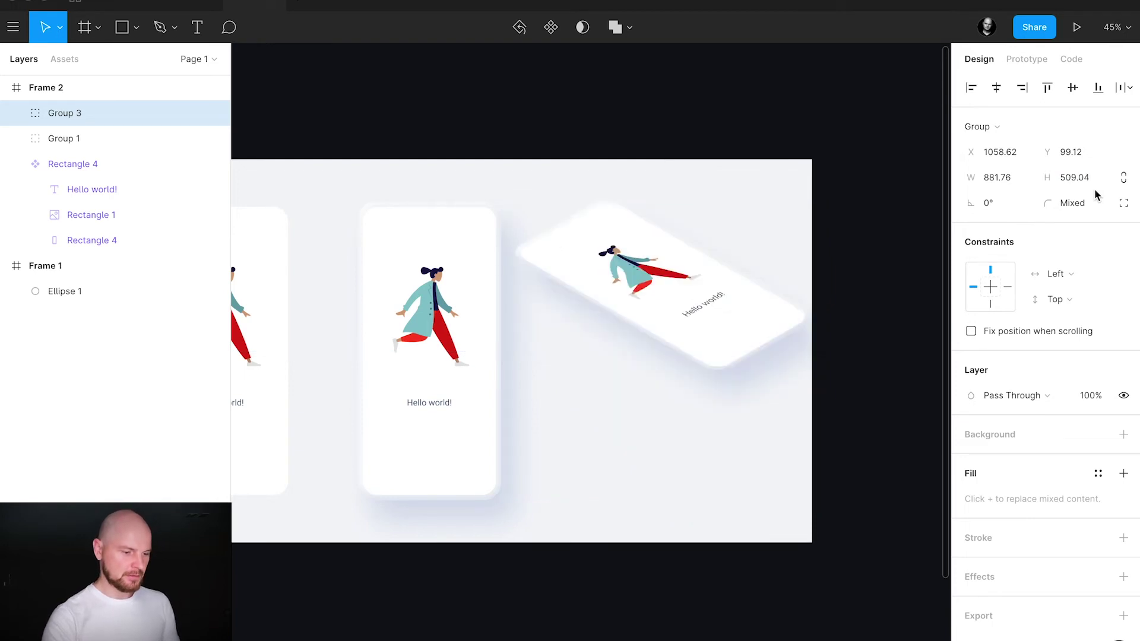
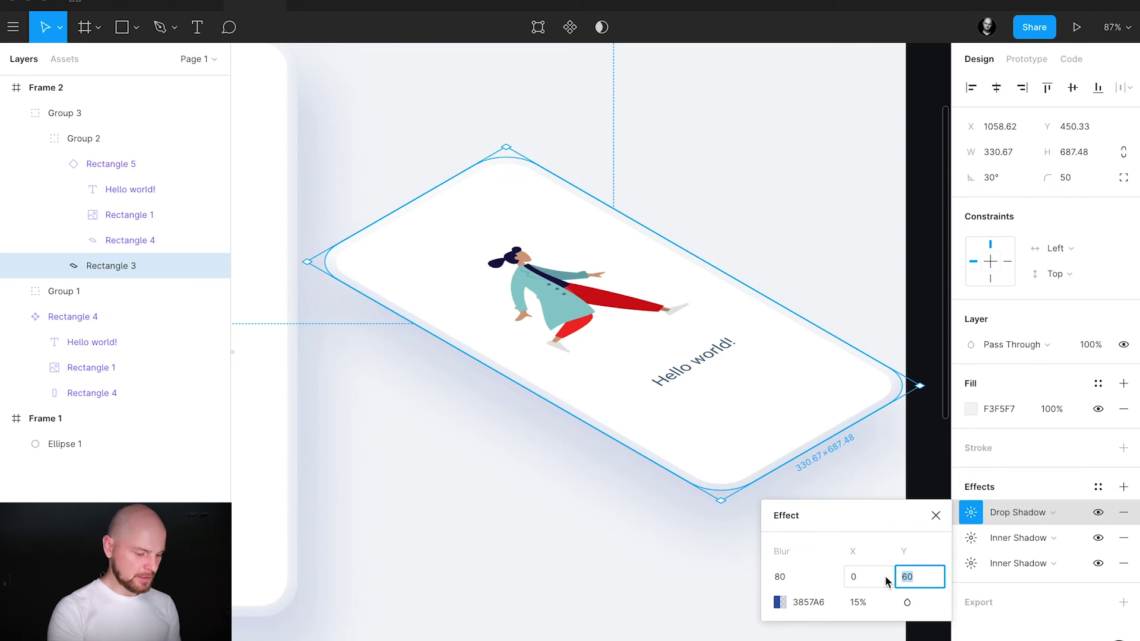
# Step: Set the isometric phone body's drop shadow to a Y offset of 100 and 20% opacity
pyautogui.write('00')
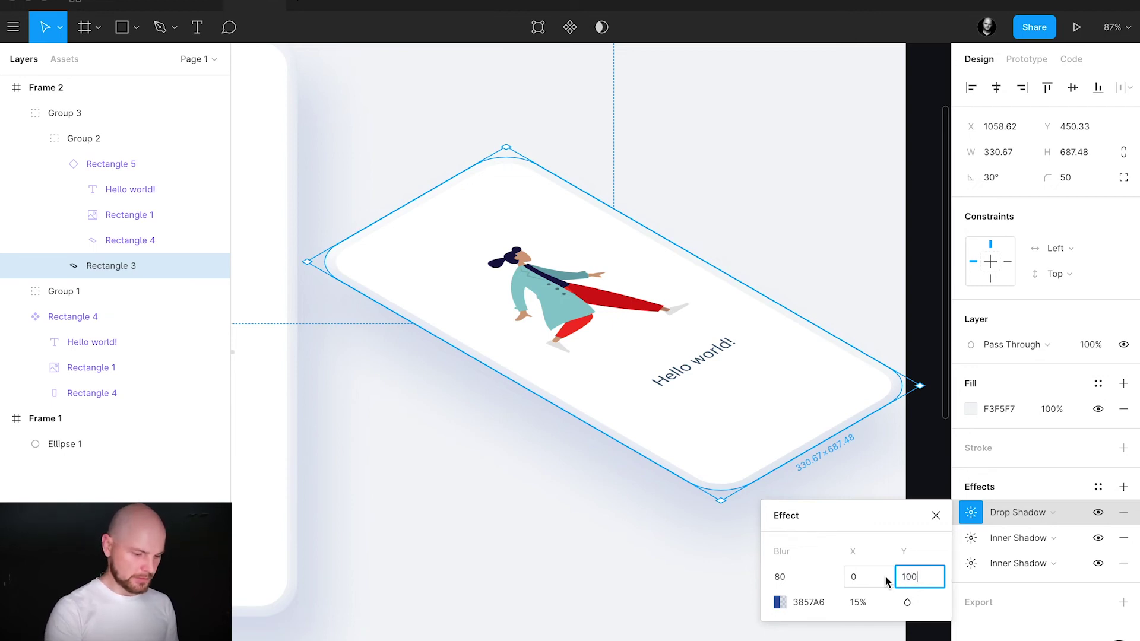
pyautogui.press('Return')
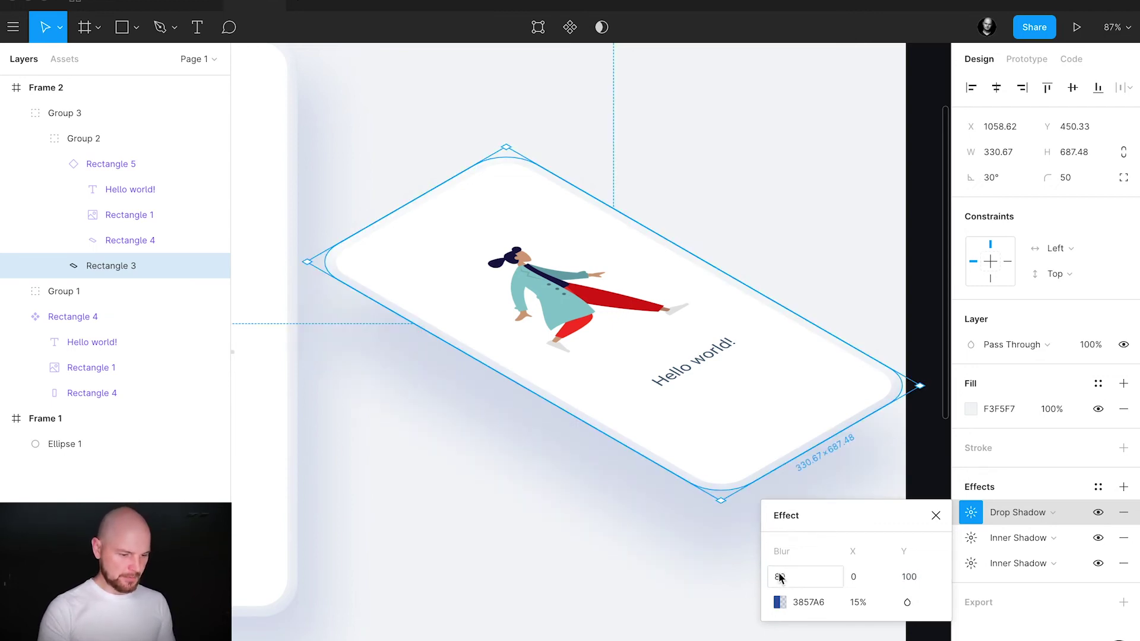
pyautogui.click(859, 602)
pyautogui.write('20')
pyautogui.press('Return')
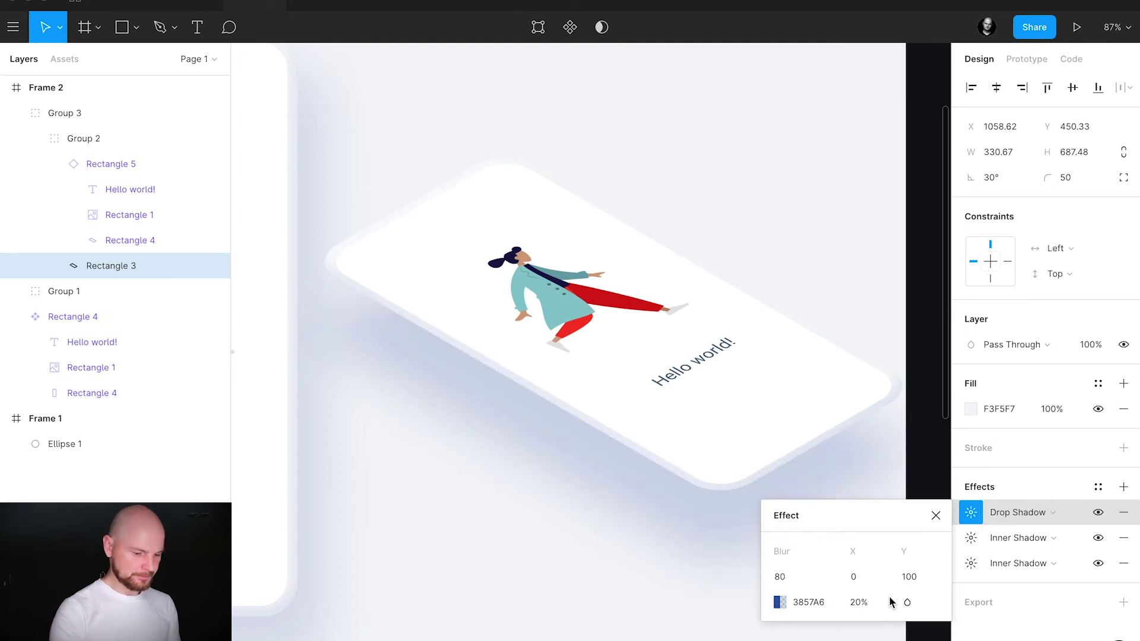
pyautogui.click(935, 515)
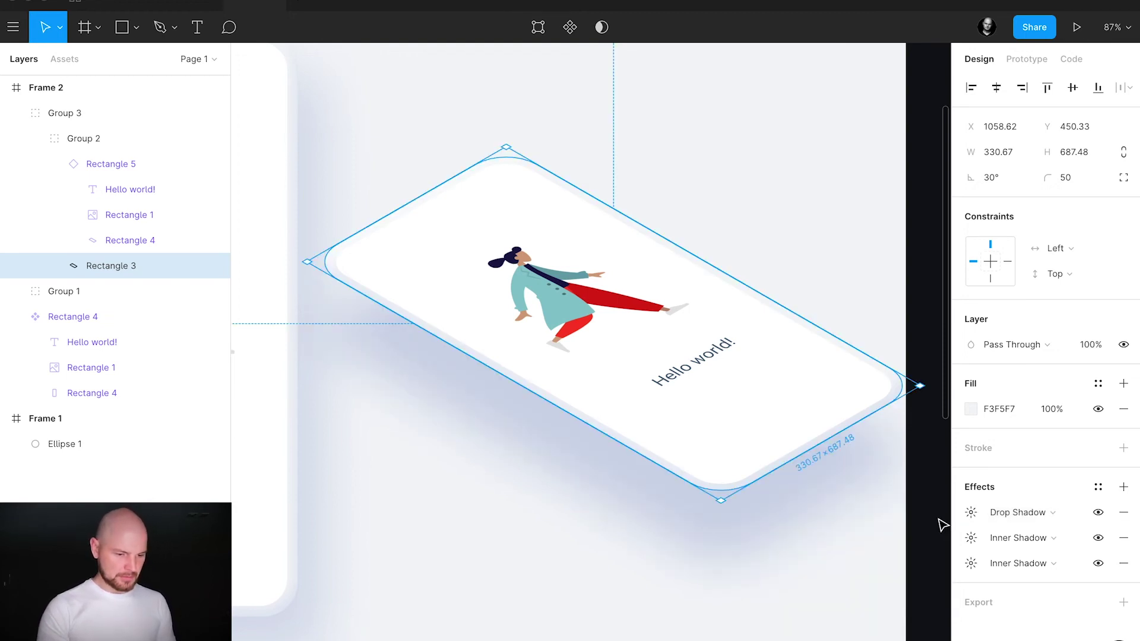
pyautogui.click(916, 501)
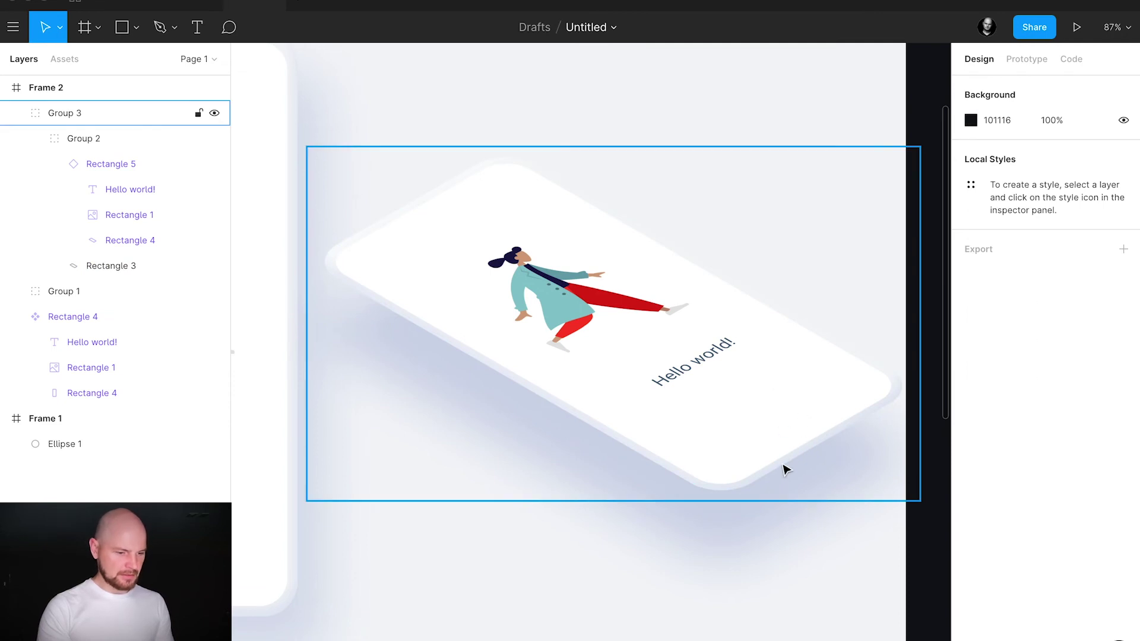
# Step: Enlarge the isometric phone body beyond its lower edges to about 351 × 704 to suggest thickness
pyautogui.click(900, 396)
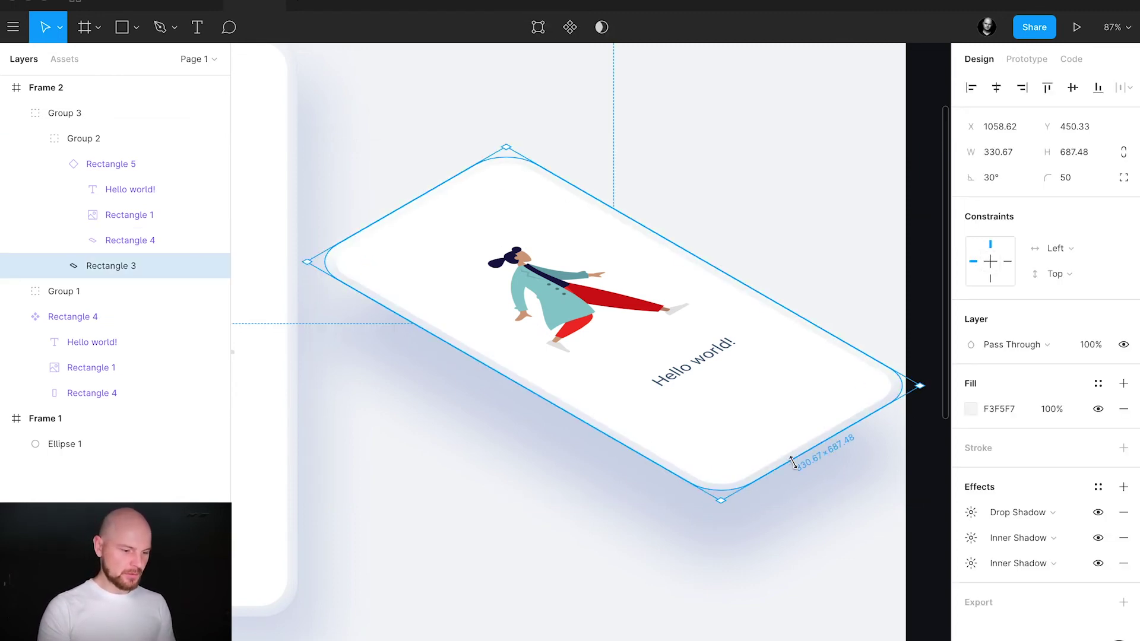
pyautogui.moveTo(793, 462); pyautogui.dragTo(800, 469)
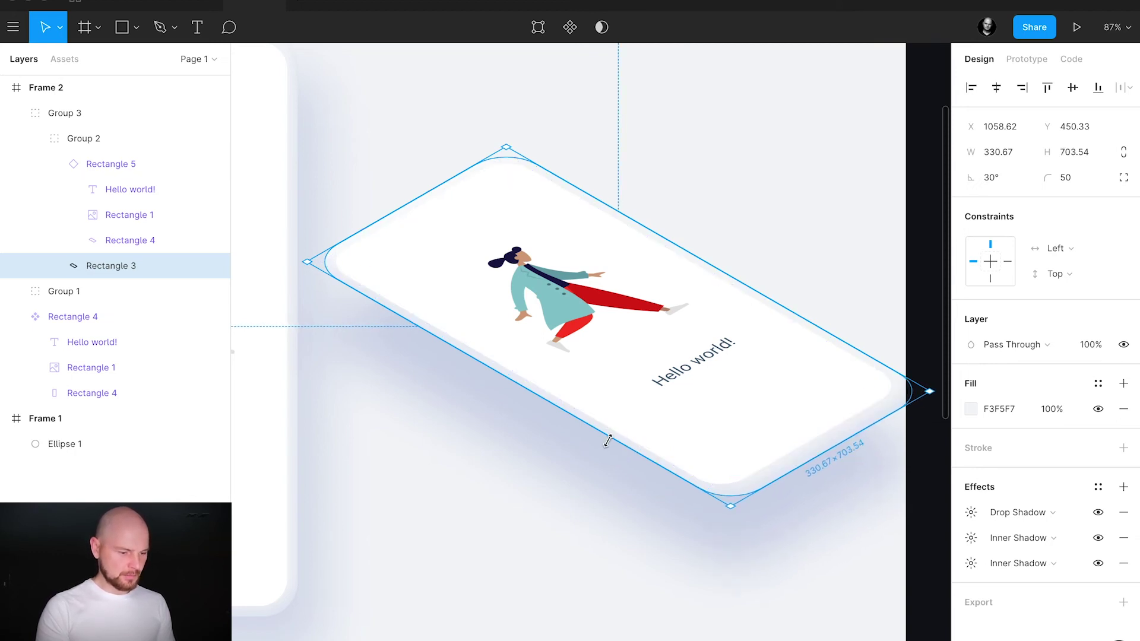
pyautogui.moveTo(608, 440); pyautogui.dragTo(603, 447)
# Step: Edit the phone body's outline and set the radius of its leftmost and rightmost corner points to 65
pyautogui.doubleClick(604, 448)
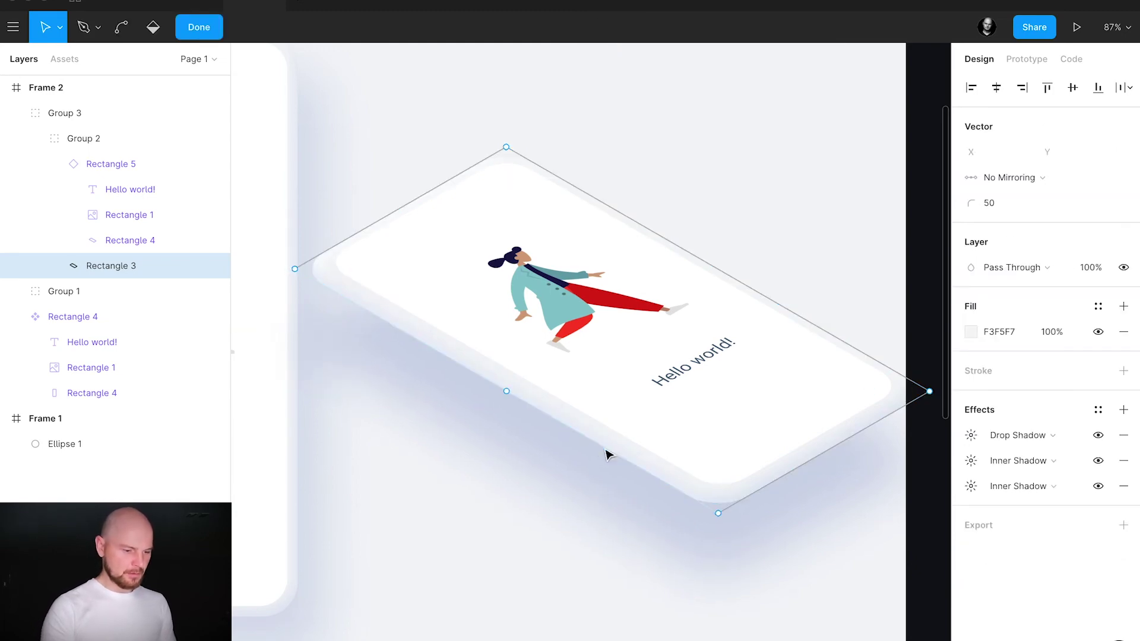
pyautogui.click(295, 269)
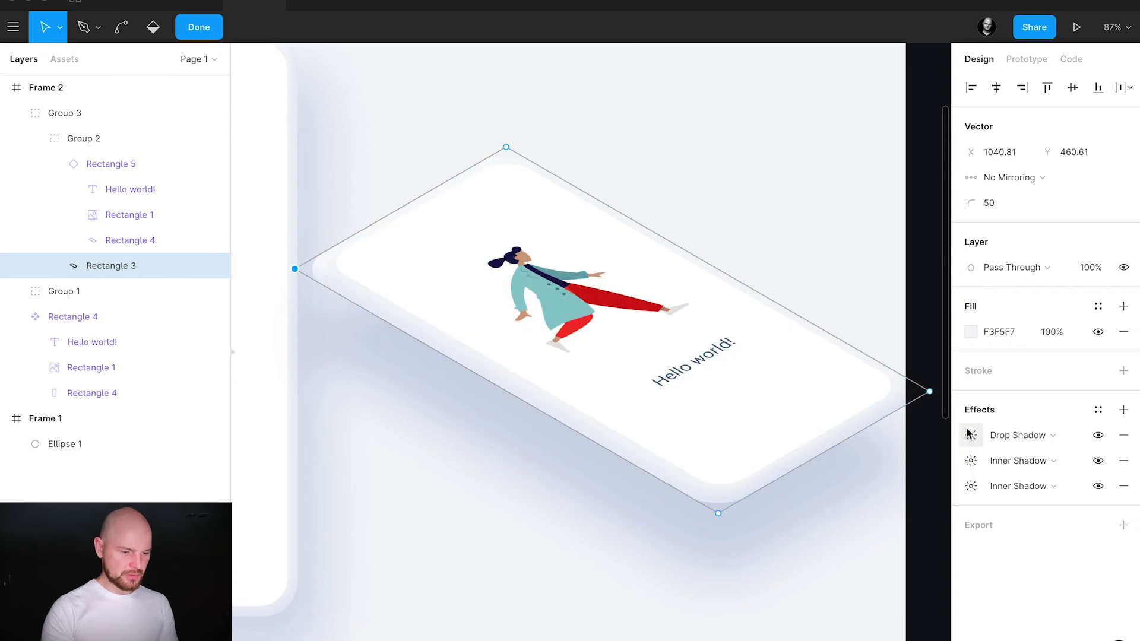
pyautogui.keyDown('shift'); pyautogui.click(929, 392); pyautogui.keyUp('shift')
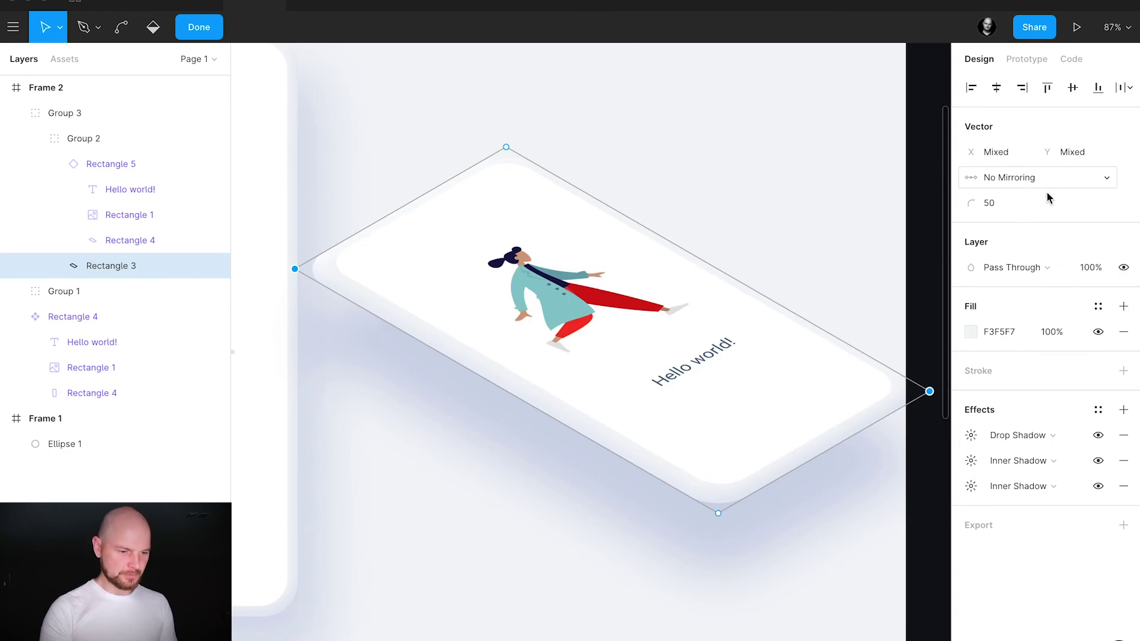
pyautogui.click(988, 203)
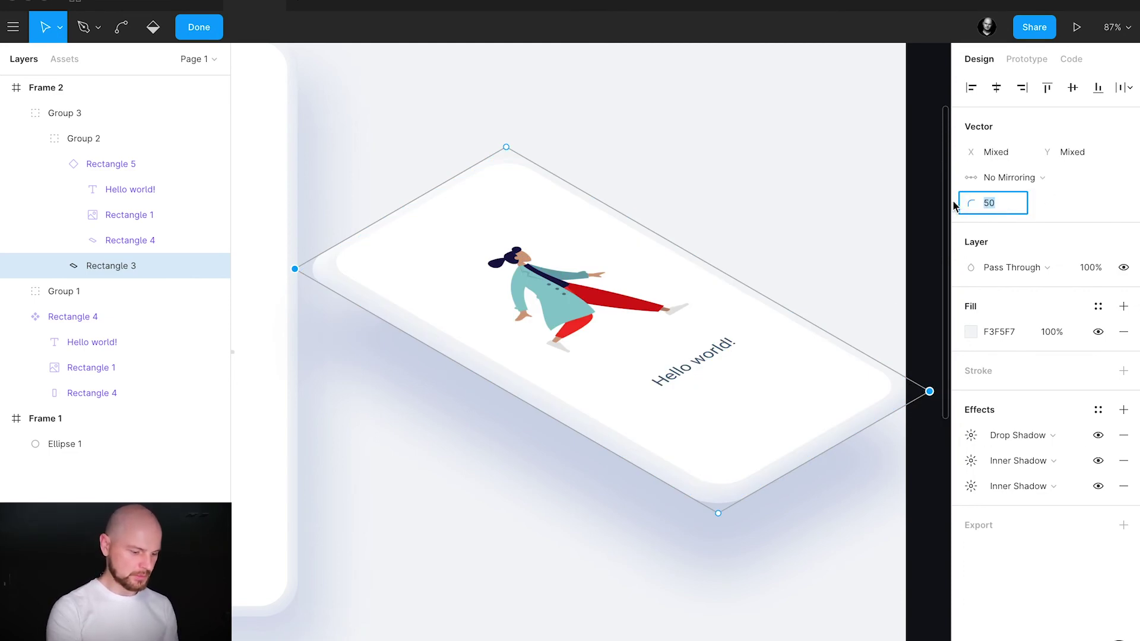
pyautogui.press('Return')
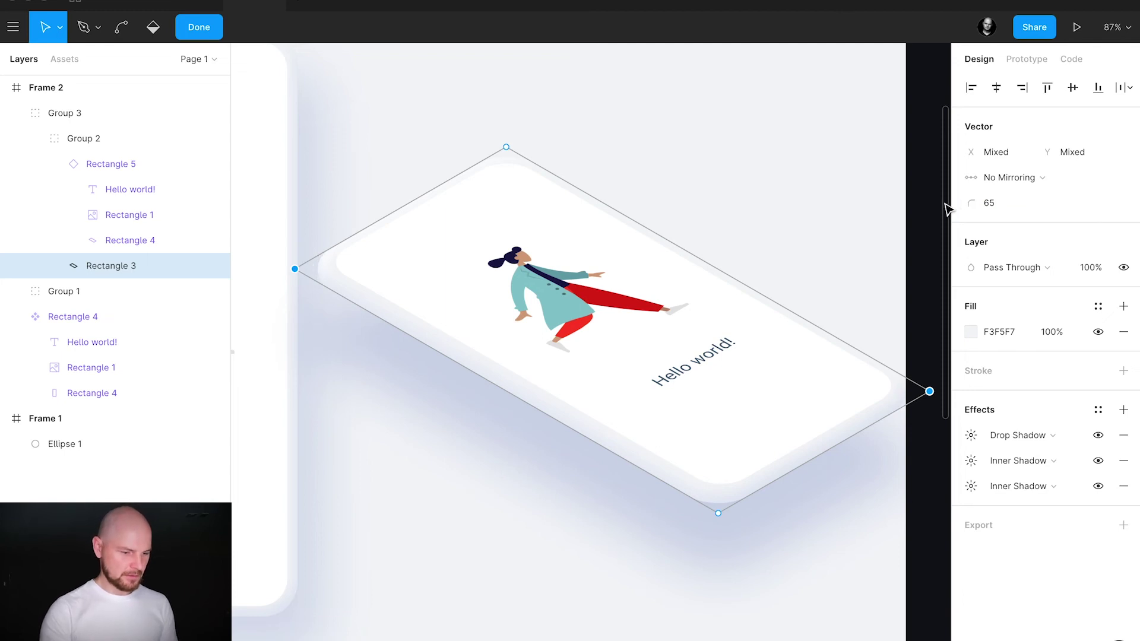
pyautogui.press('Escape')
pyautogui.press('Escape')
pyautogui.click(830, 244)
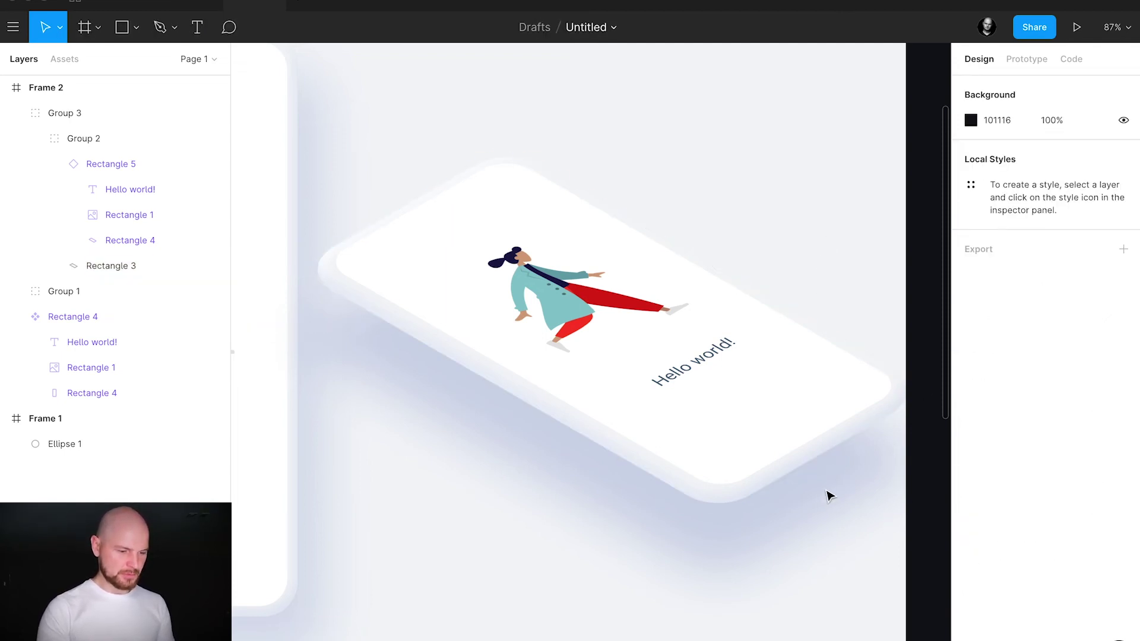
# Step: Nudge the screen instance on the isometric phone 6 px left and 4 px up to X 1073.83, Y 446.33
pyautogui.doubleClick(767, 429)
pyautogui.doubleClick(759, 429)
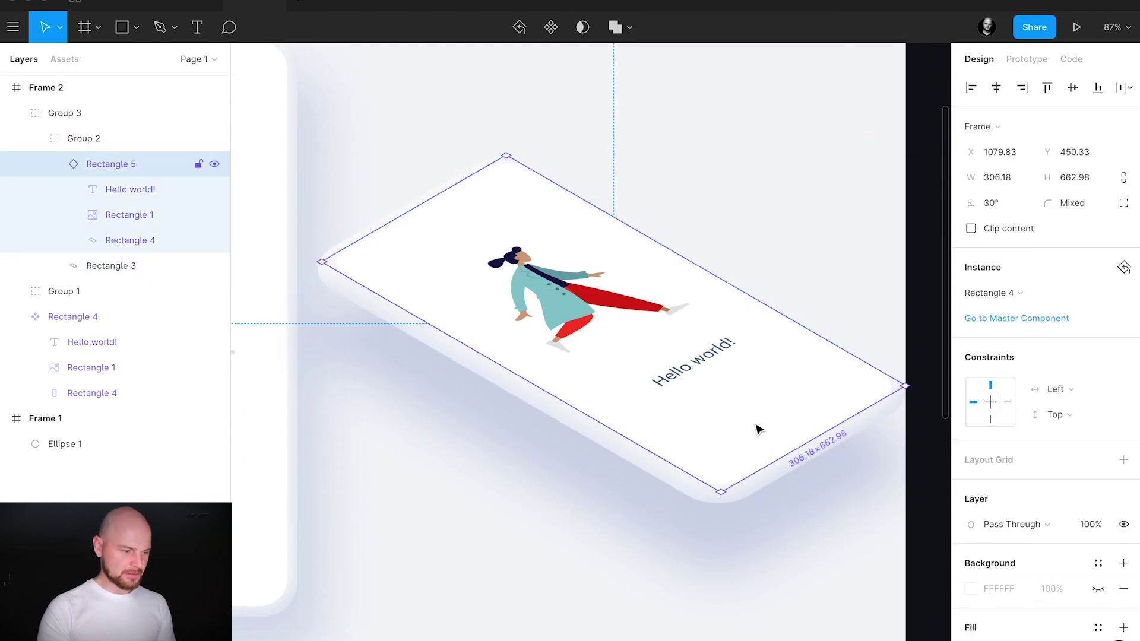
pyautogui.press('Left')
pyautogui.press('Left')
pyautogui.press('Left')
pyautogui.press('Left')
pyautogui.press('Left')
pyautogui.press('Left')
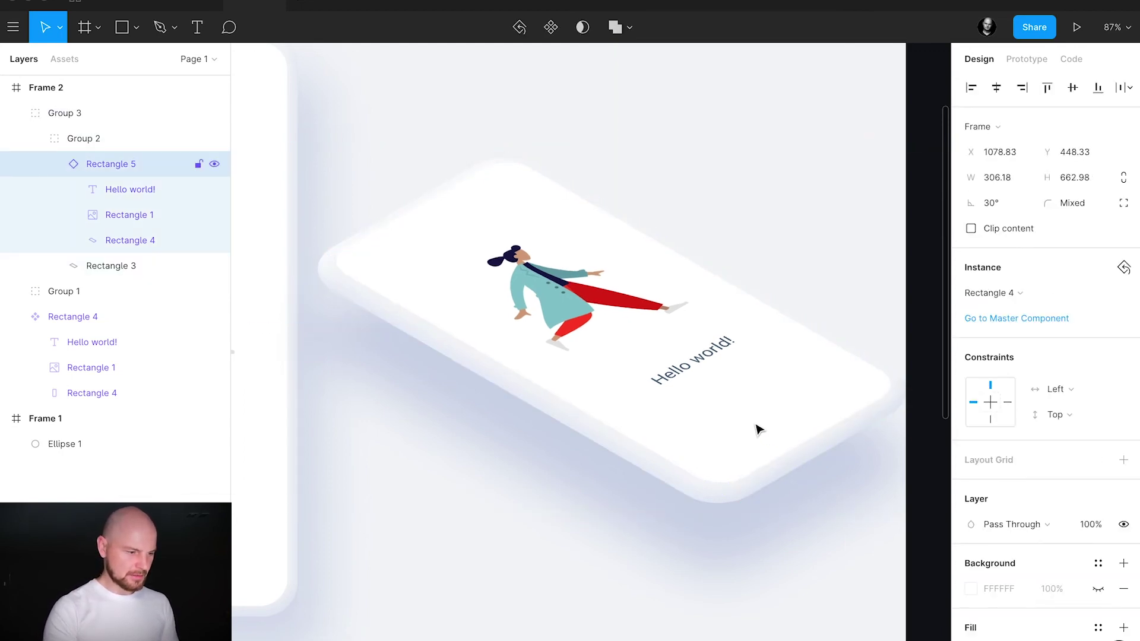
pyautogui.press('Up')
pyautogui.press('Up')
pyautogui.press('Up')
pyautogui.press('Up')
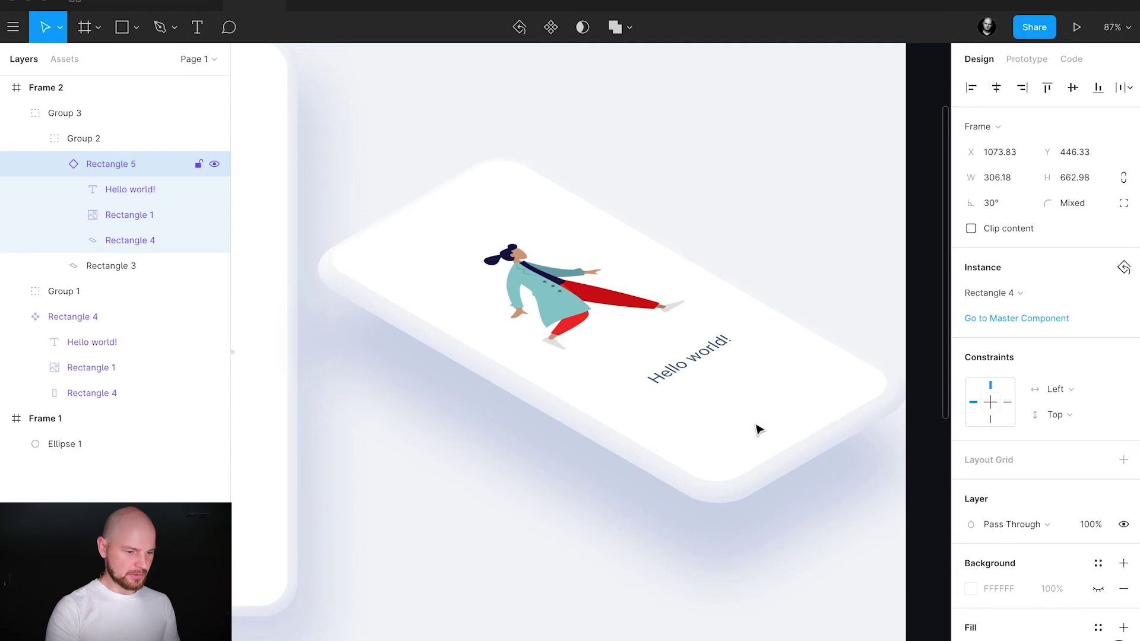
# Step: Set the opacity of the isometric phone body's blue 99AFDA inner shadow to 100%
pyautogui.click(778, 475)
pyautogui.click(970, 541)
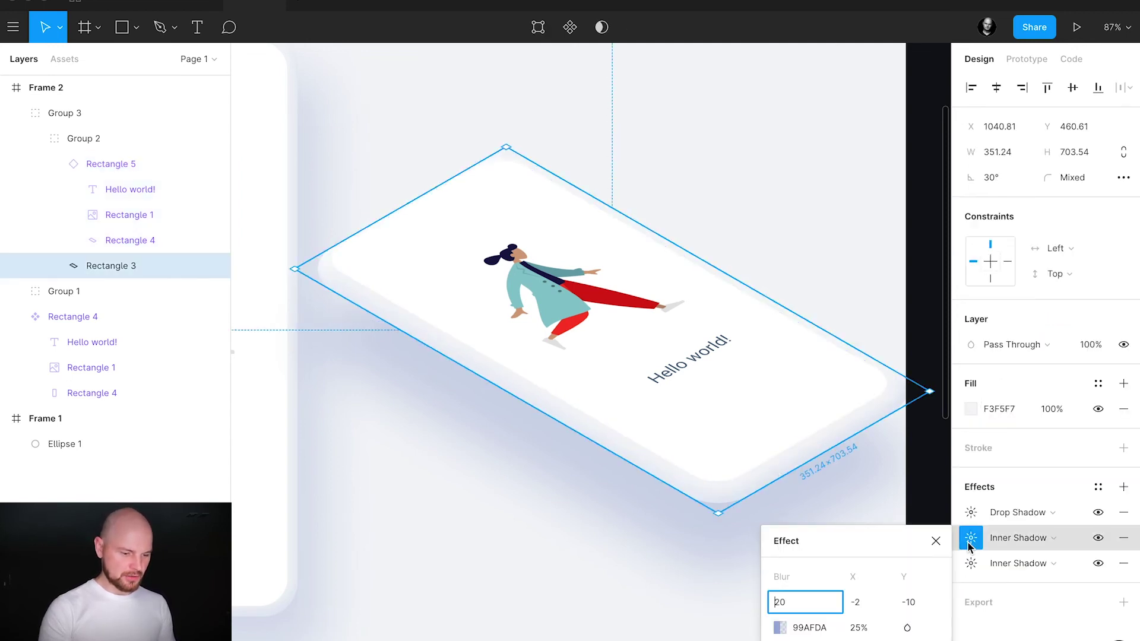
pyautogui.click(845, 605)
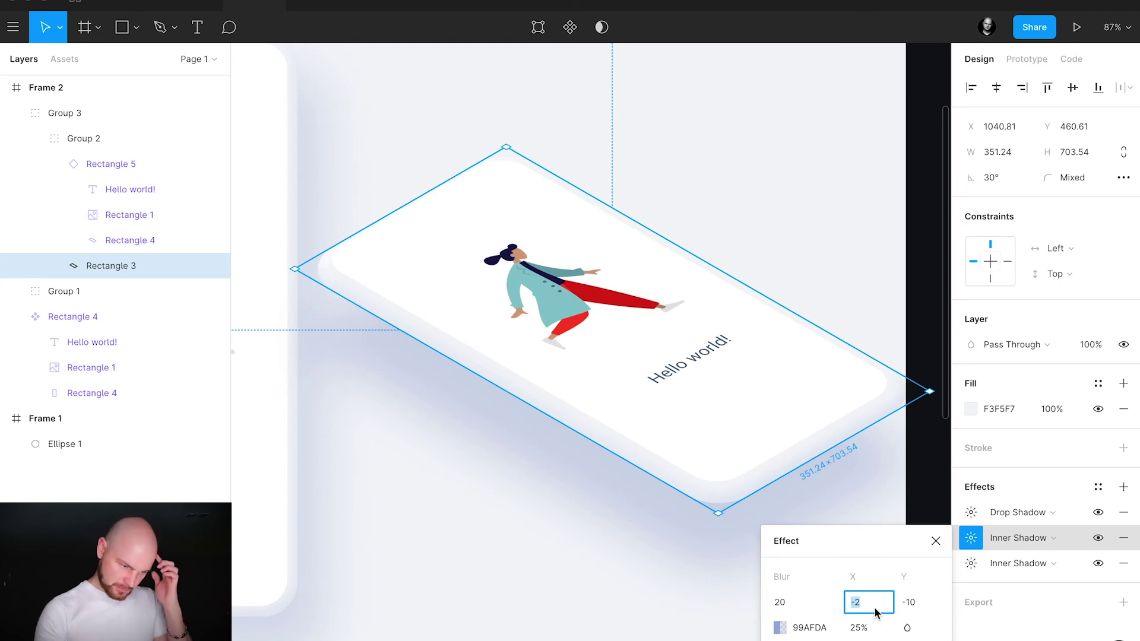
pyautogui.press('Tab')
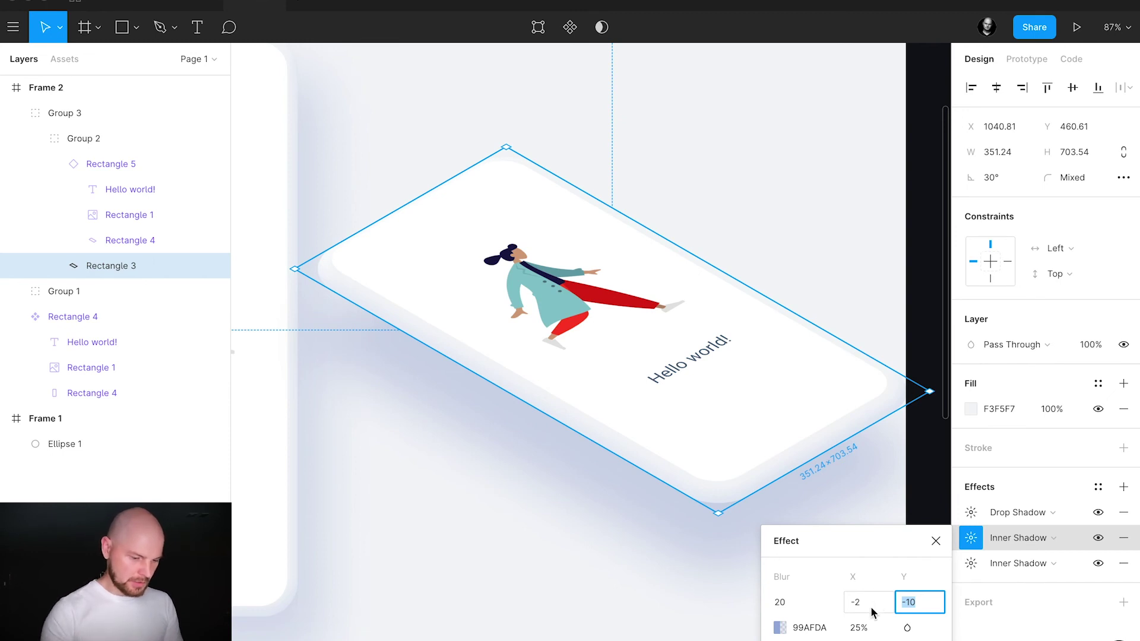
pyautogui.press('Tab')
pyautogui.press('Tab')
pyautogui.write('100')
pyautogui.press('Return')
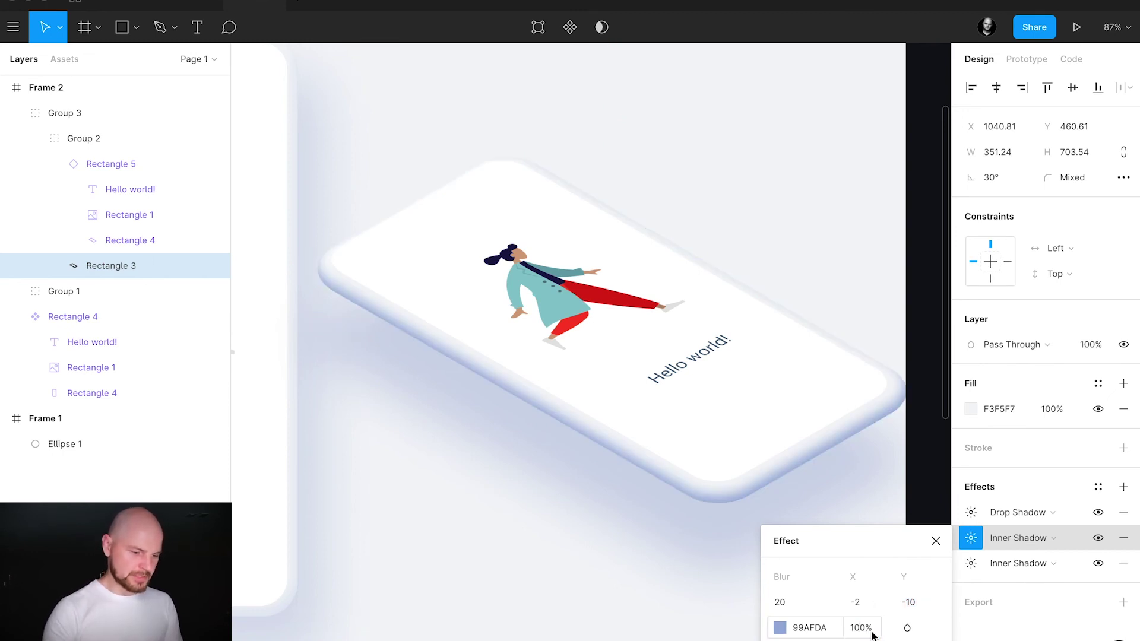
pyautogui.click(936, 542)
# Step: Set the X offset of the phone body's second inner shadow to 0
pyautogui.click(971, 564)
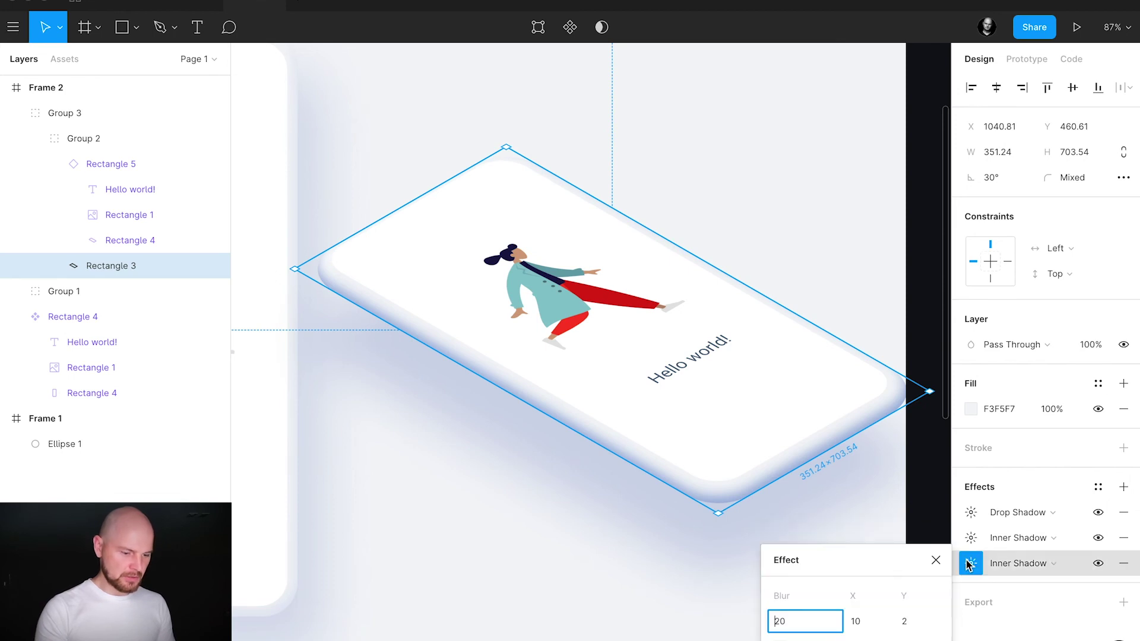
pyautogui.click(867, 619)
pyautogui.press('Return')
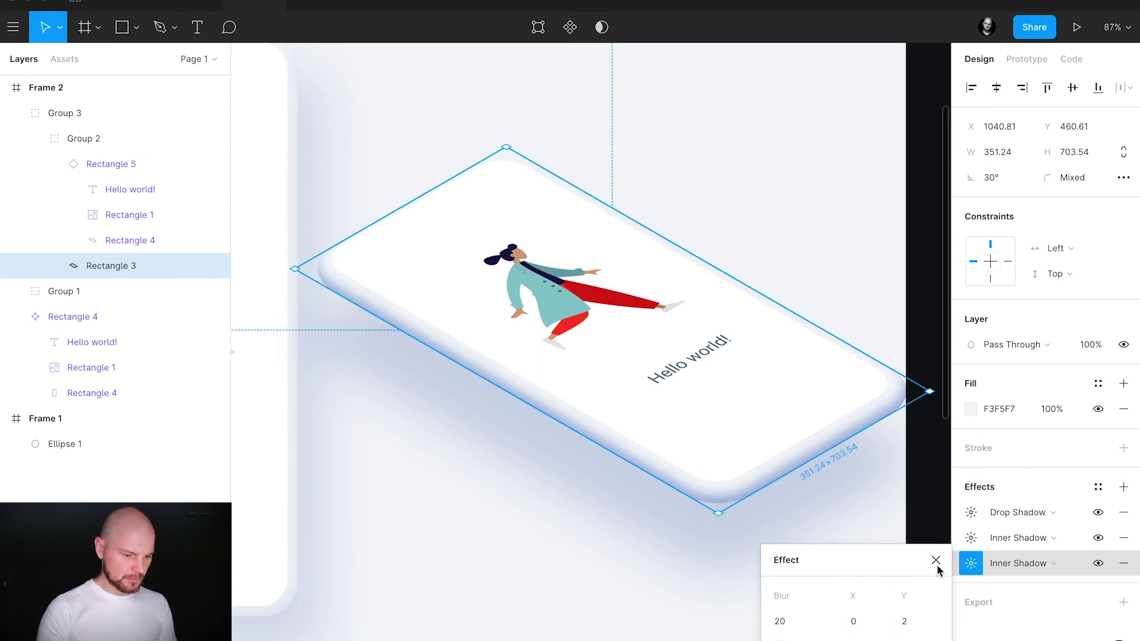
pyautogui.click(936, 561)
# Step: Set the opacity of the phone body's blue 99AFDA inner shadow to 60%
pyautogui.click(971, 538)
pyautogui.click(860, 628)
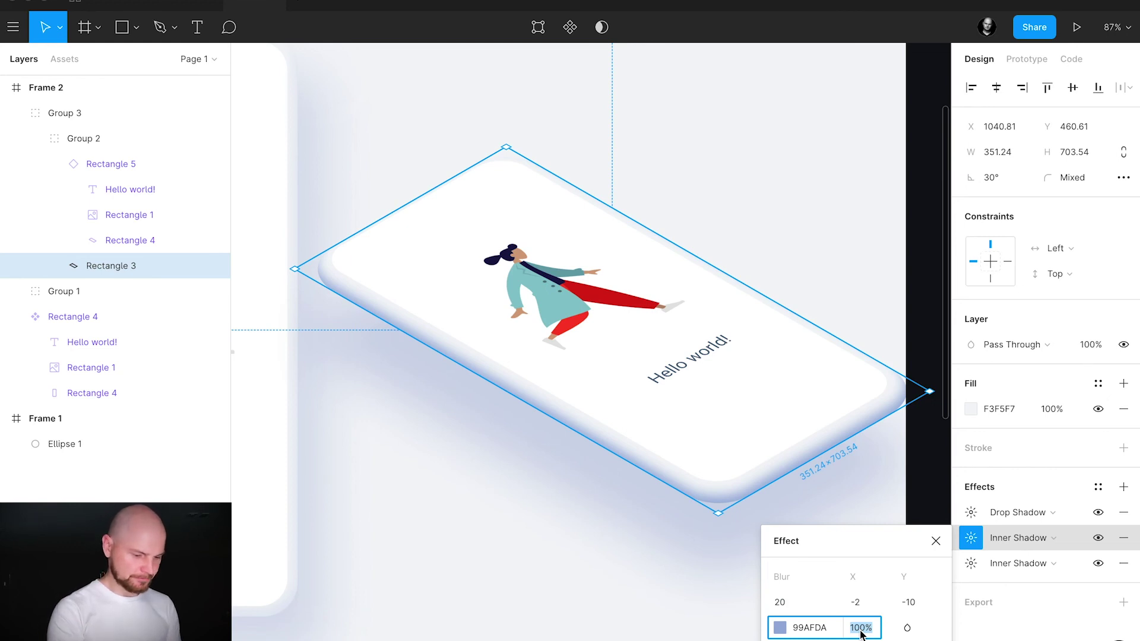
pyautogui.write('60')
pyautogui.press('Return')
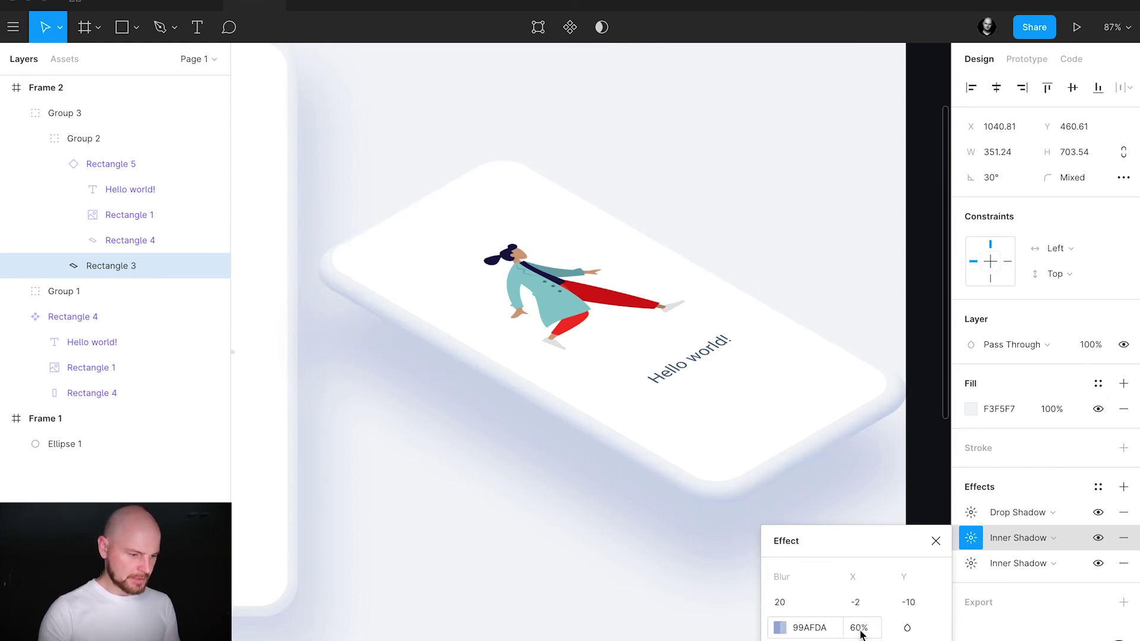
pyautogui.click(936, 541)
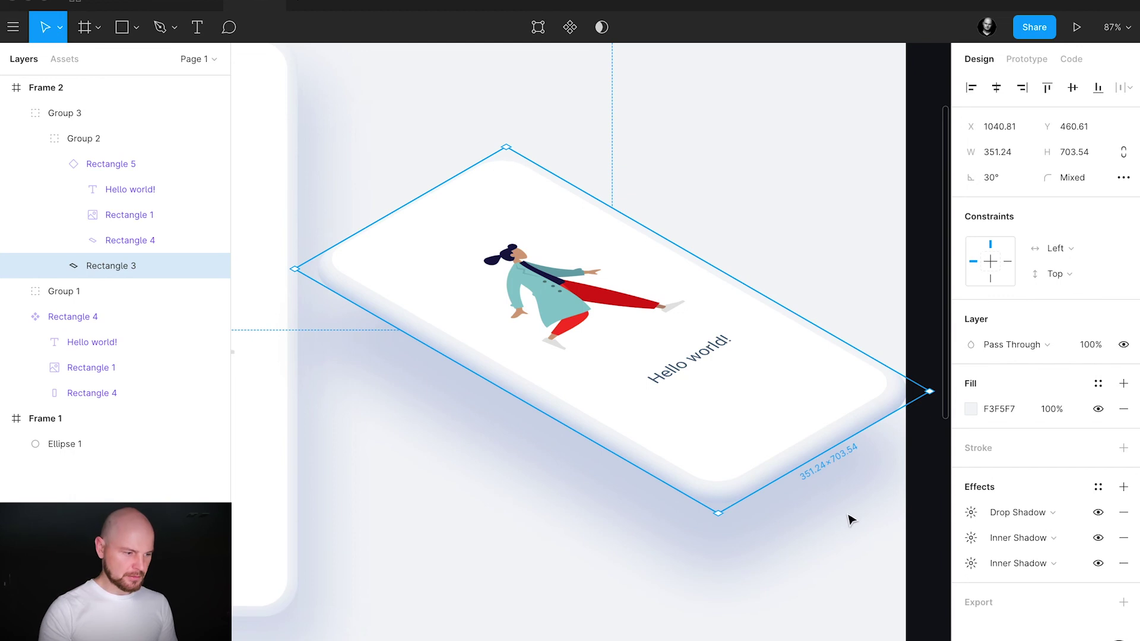
# Step: Move the isometric phone group left to X 960 so it lies fully inside Frame 2
pyautogui.scroll(-2, 858, 529)
pyautogui.click(865, 528)
pyautogui.scroll(-3, 865, 528)
pyautogui.moveTo(865, 530); pyautogui.dragTo(834, 496)
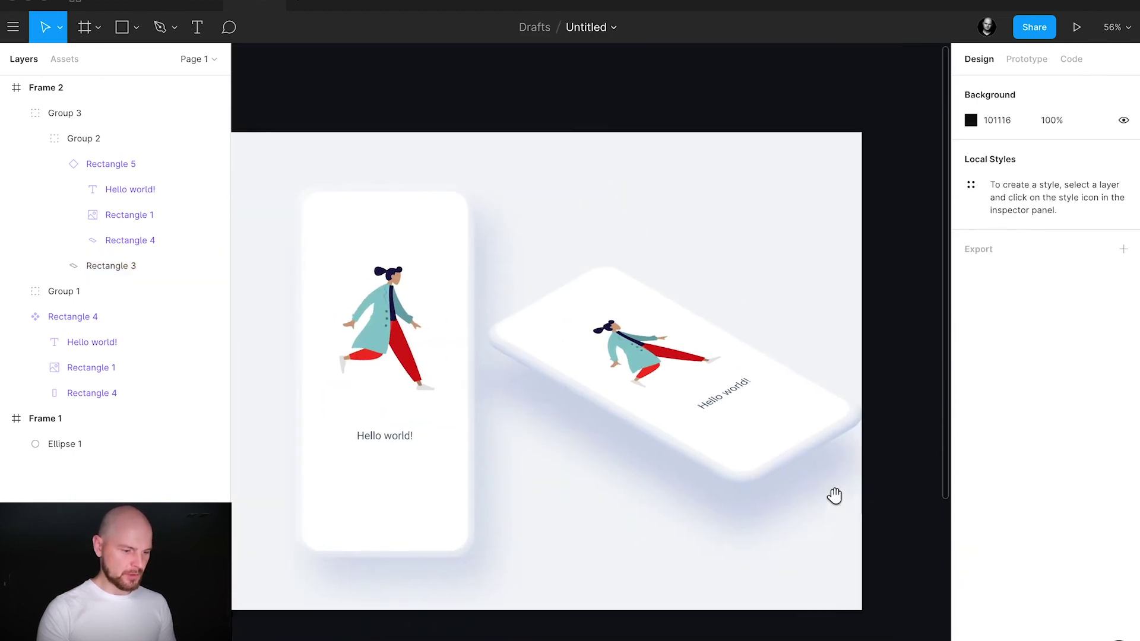
pyautogui.scroll(-2, 830, 499)
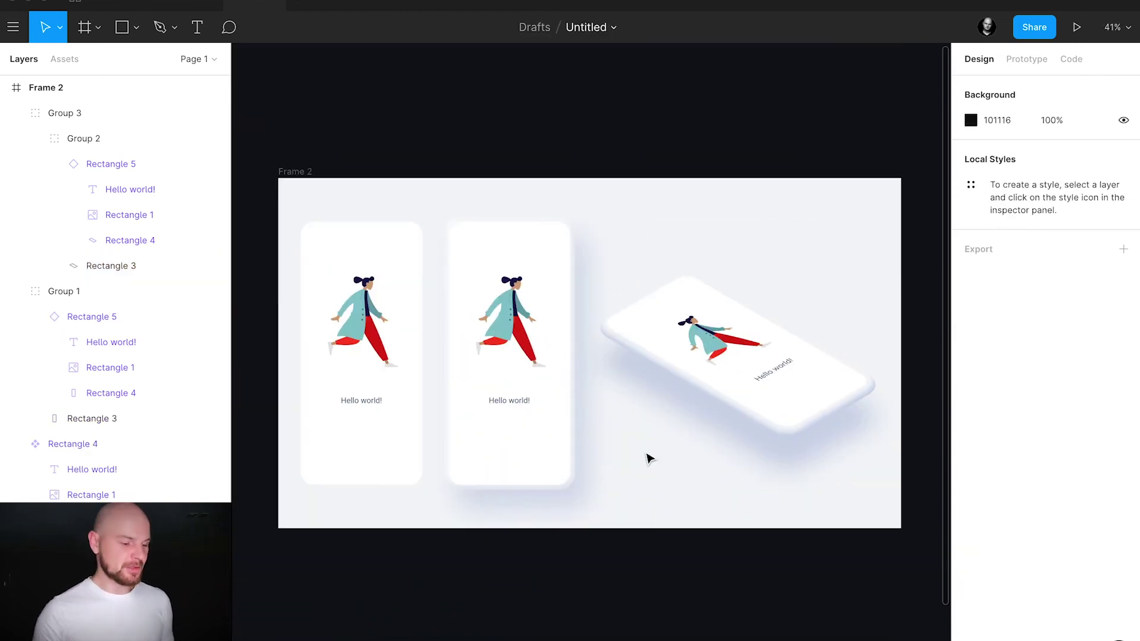
pyautogui.hscroll(2, 761, 457)
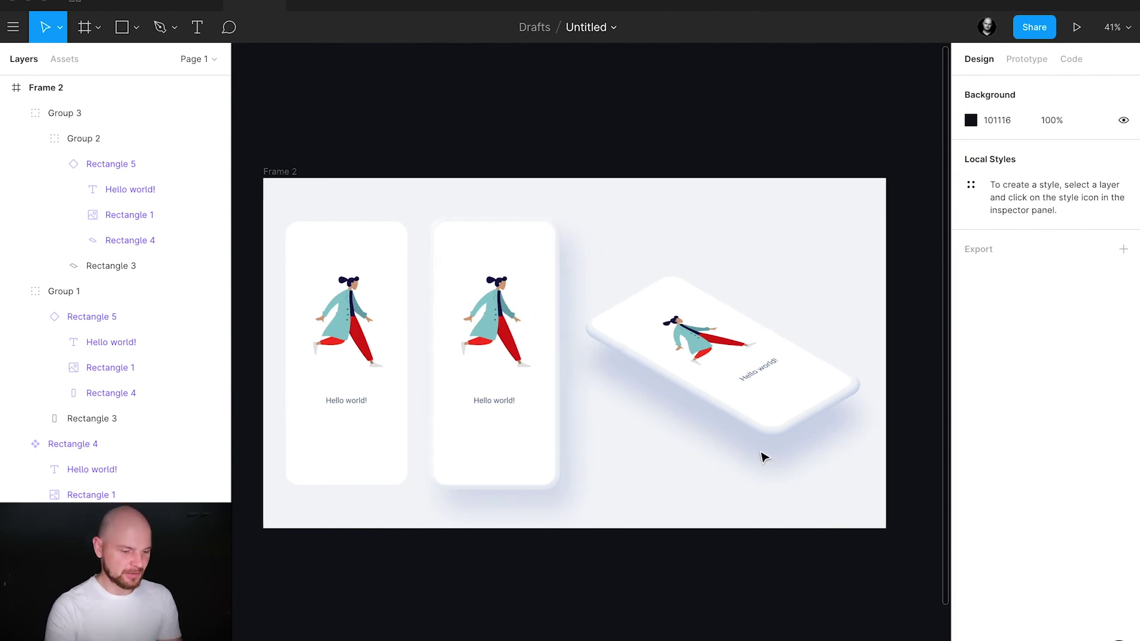
pyautogui.moveTo(669, 461); pyautogui.dragTo(695, 458)
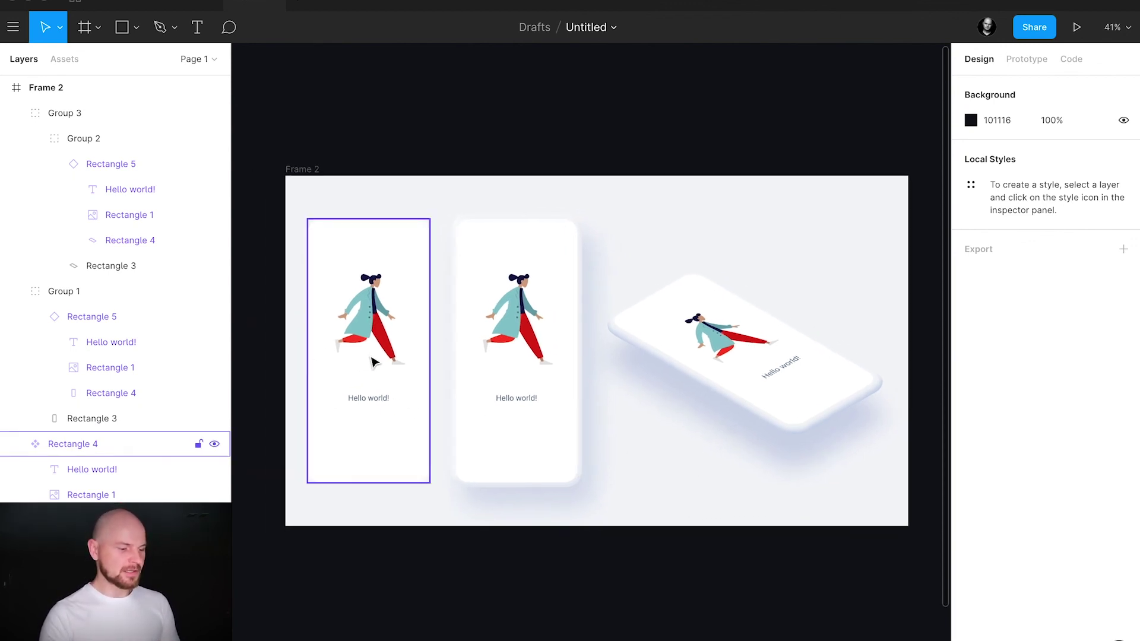
# Step: Change the fill of the master component's "Hello world!" text to dark blue 1B3762
pyautogui.doubleClick(381, 404)
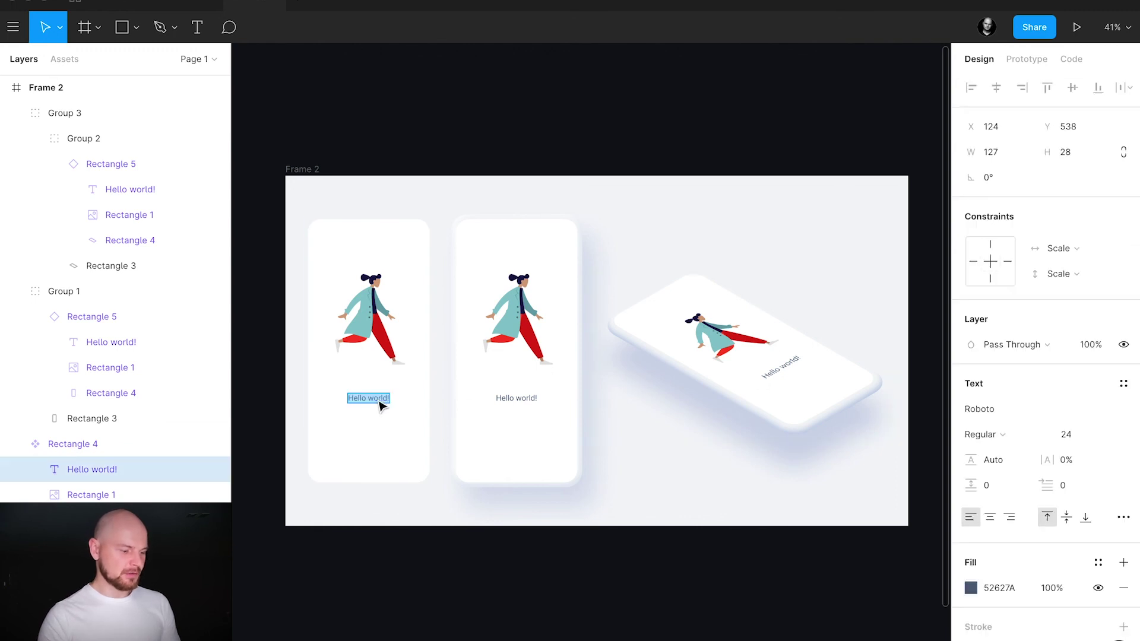
pyautogui.press('Escape')
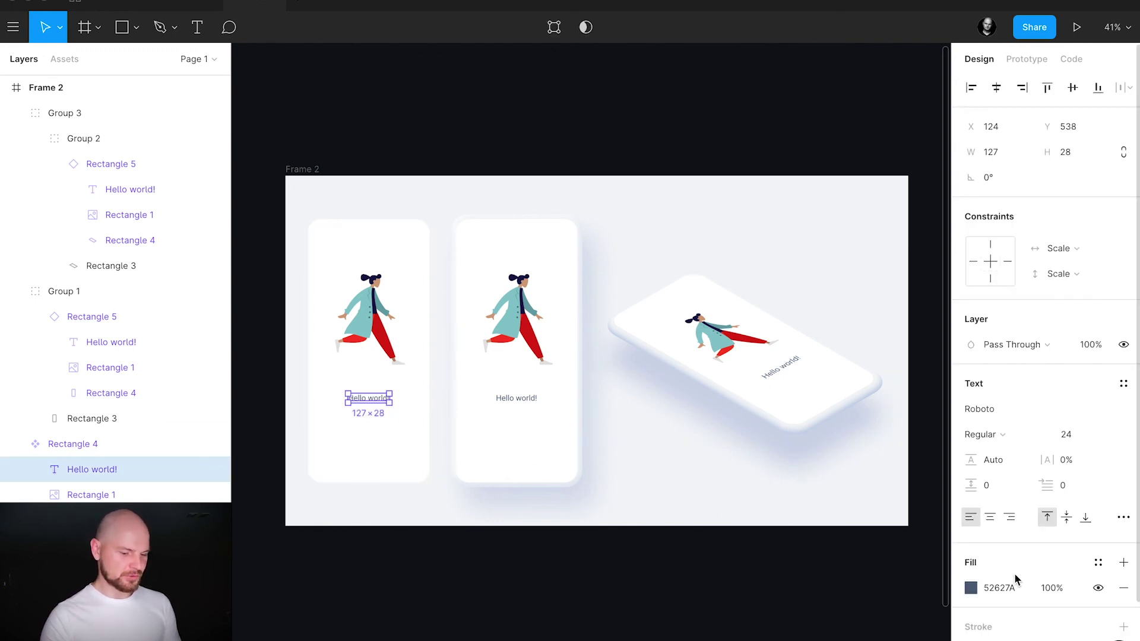
pyautogui.click(971, 588)
pyautogui.moveTo(835, 382); pyautogui.dragTo(904, 333)
pyautogui.click(898, 398)
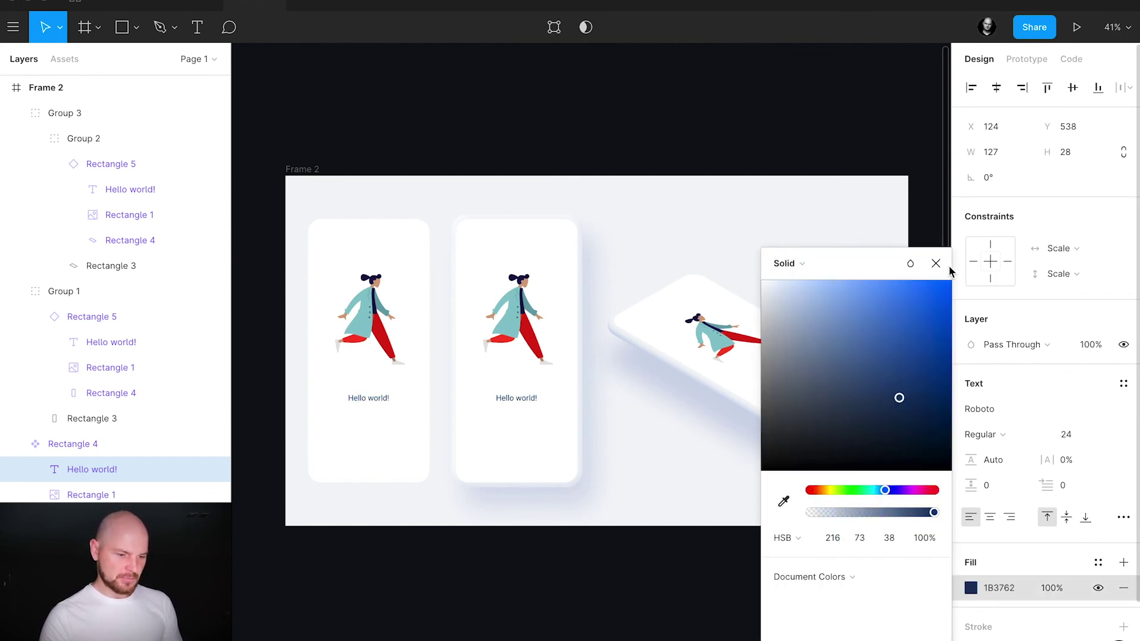
pyautogui.click(936, 263)
# Step: Set the component's "Hello world!" text to font size 32 with centred alignment
pyautogui.click(1066, 436)
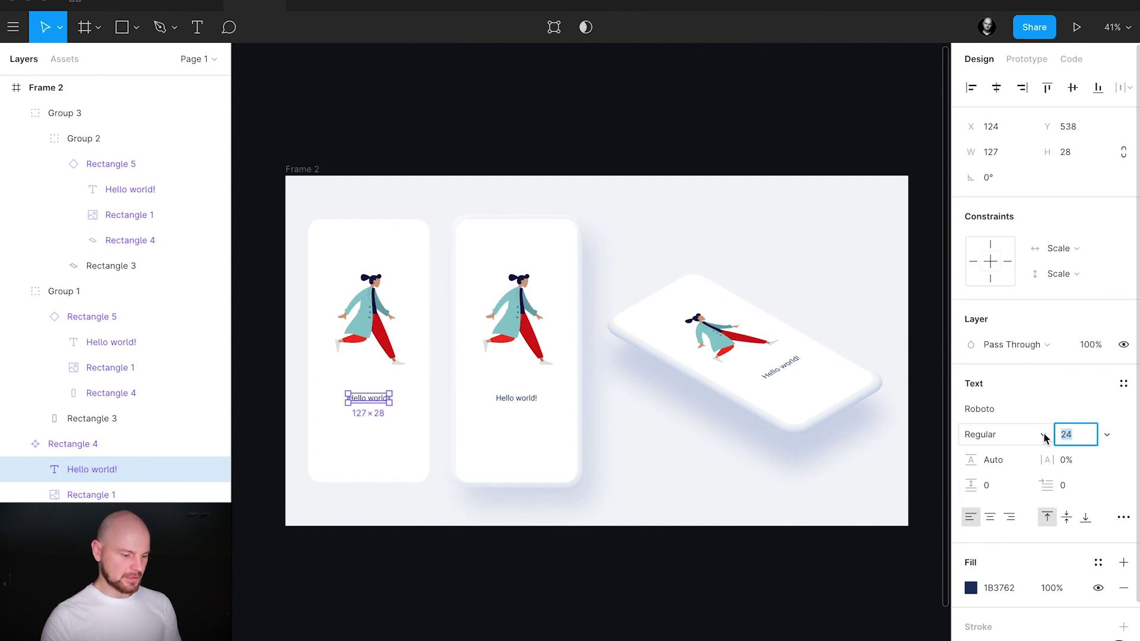
pyautogui.press('Return')
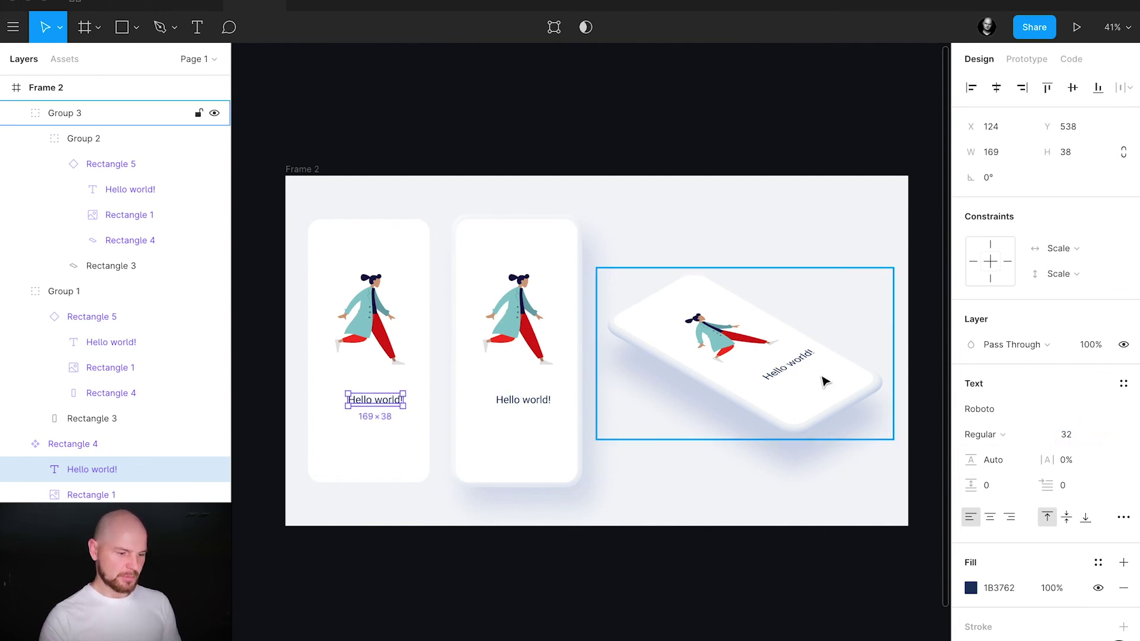
pyautogui.click(991, 518)
# Step: Move the component's "Hello world!" text left to X 103, centred beneath the illustration
pyautogui.moveTo(380, 404); pyautogui.dragTo(374, 402)
pyautogui.click(756, 257)
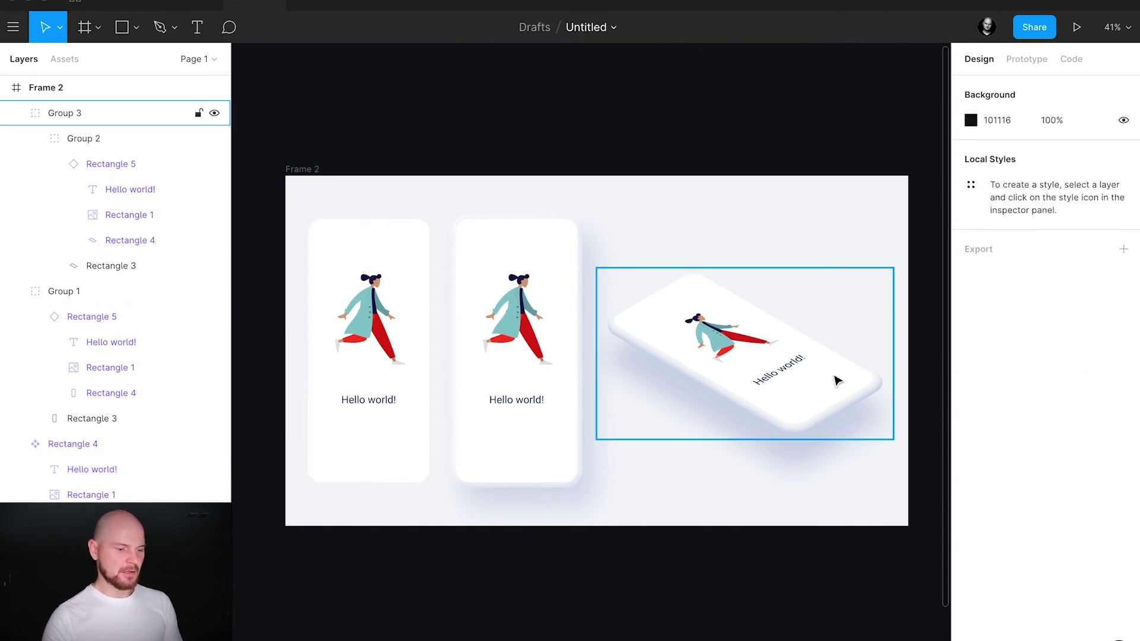
pyautogui.click(380, 402)
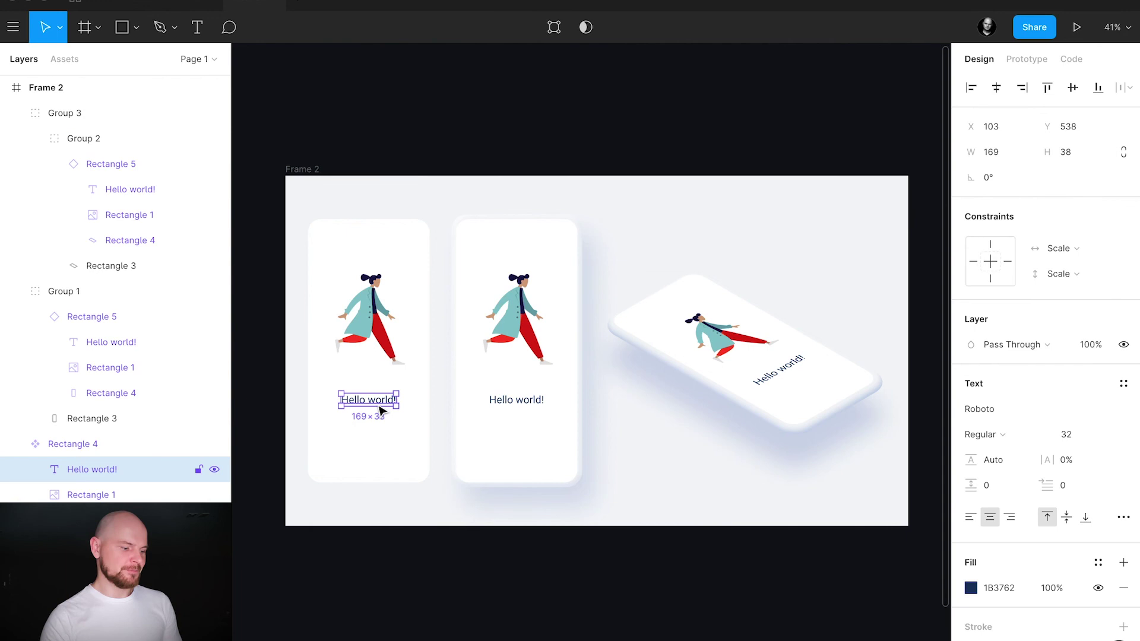
pyautogui.click(735, 261)
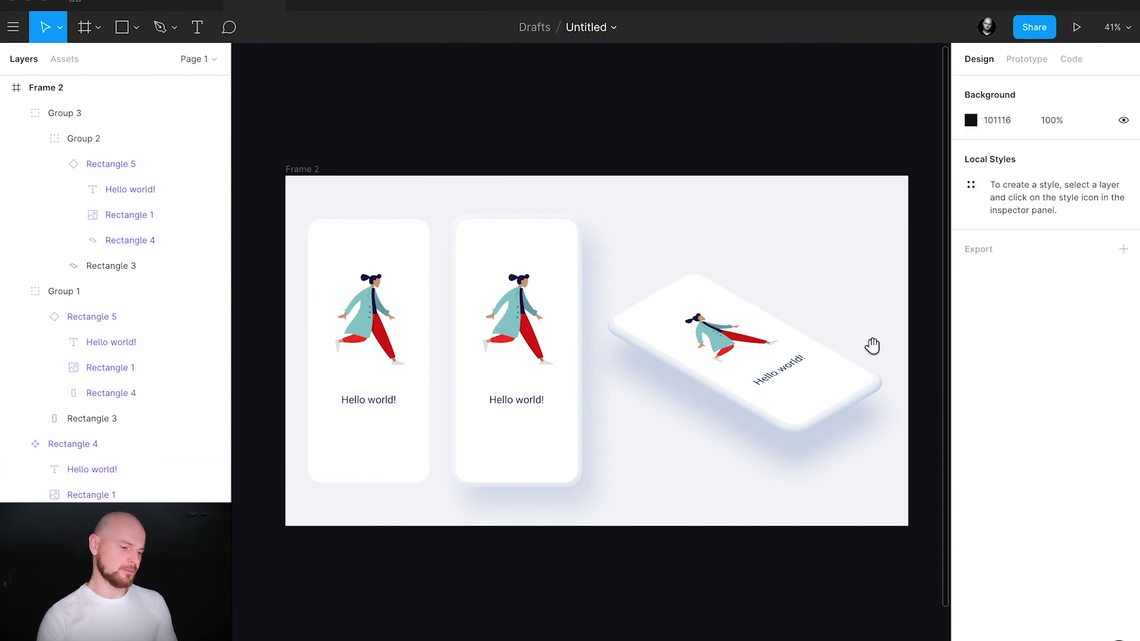
# Step: Nudge the screen instance on the isometric phone right and up to X 1000.02, Y 441.33 to balance the visible edges of the body
pyautogui.moveTo(871, 343); pyautogui.dragTo(868, 340)
pyautogui.scroll(5, 901, 363)
pyautogui.click(889, 407)
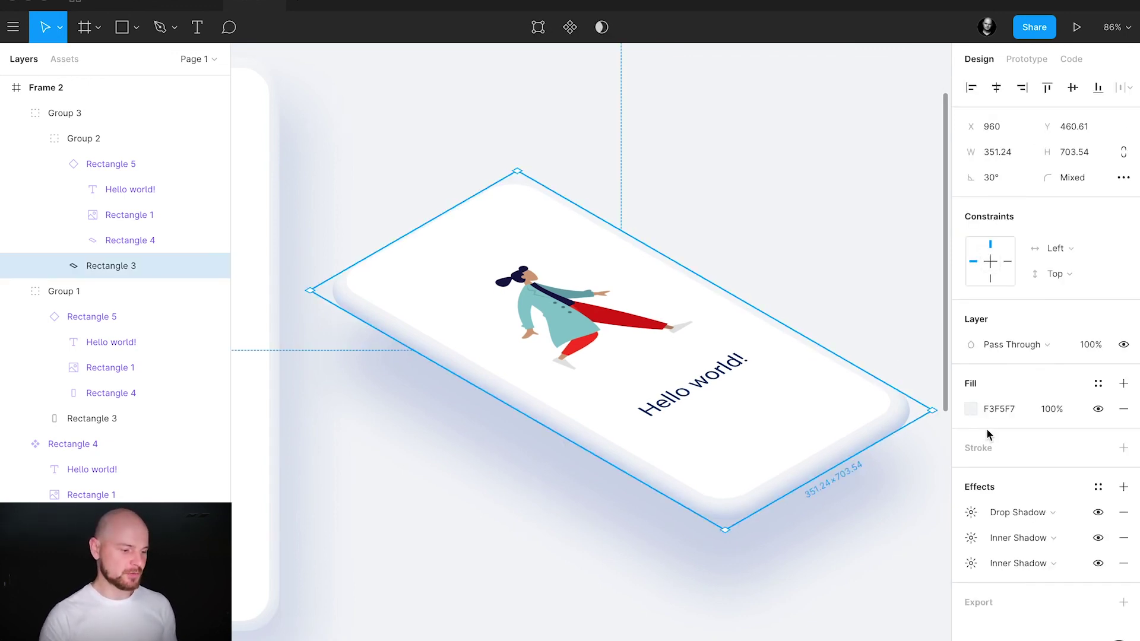
pyautogui.click(910, 351)
pyautogui.click(828, 404)
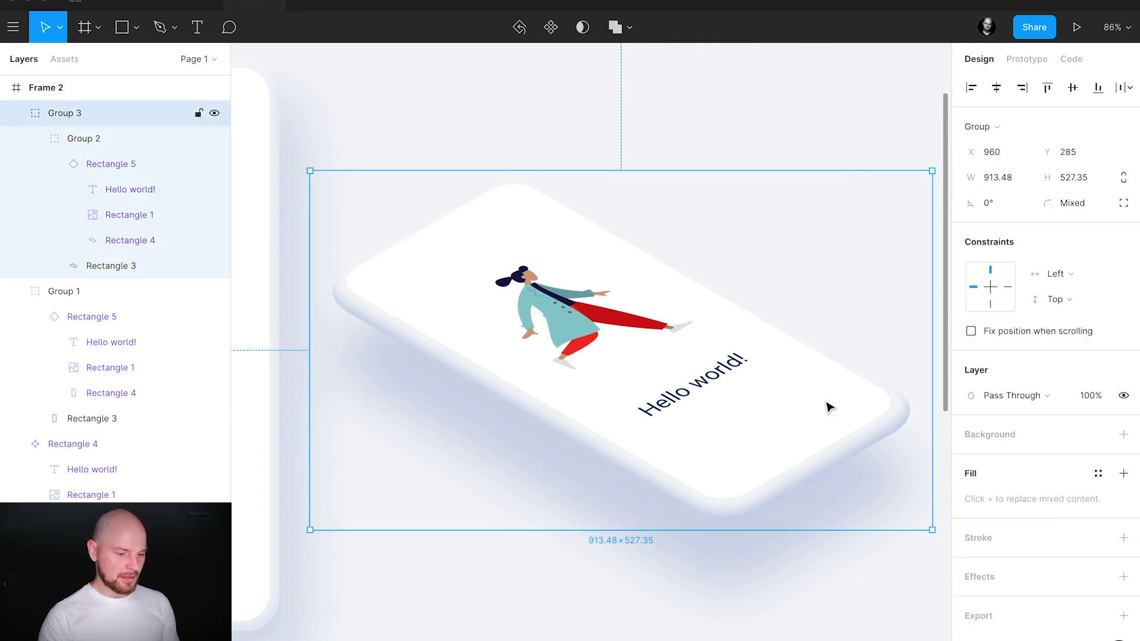
pyautogui.doubleClick(828, 404)
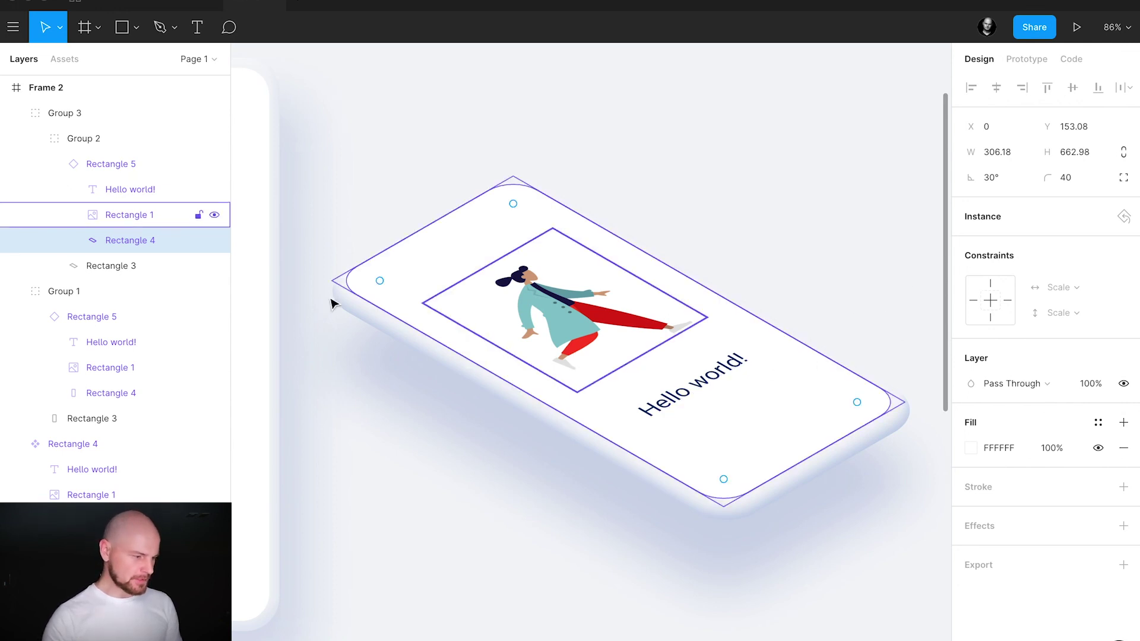
pyautogui.click(117, 165)
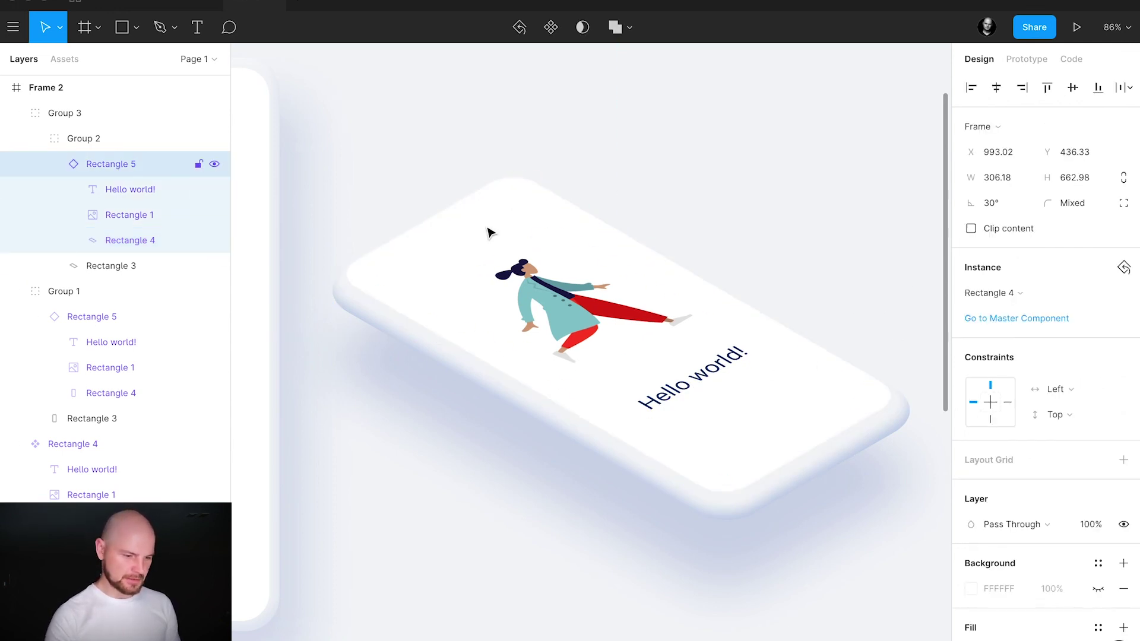
pyautogui.press('Down')
pyautogui.press('Down')
pyautogui.press('Down')
pyautogui.press('Right')
pyautogui.press('Right')
pyautogui.press('Right')
pyautogui.press('Right')
pyautogui.press('Right')
pyautogui.press('Right')
pyautogui.press('Right')
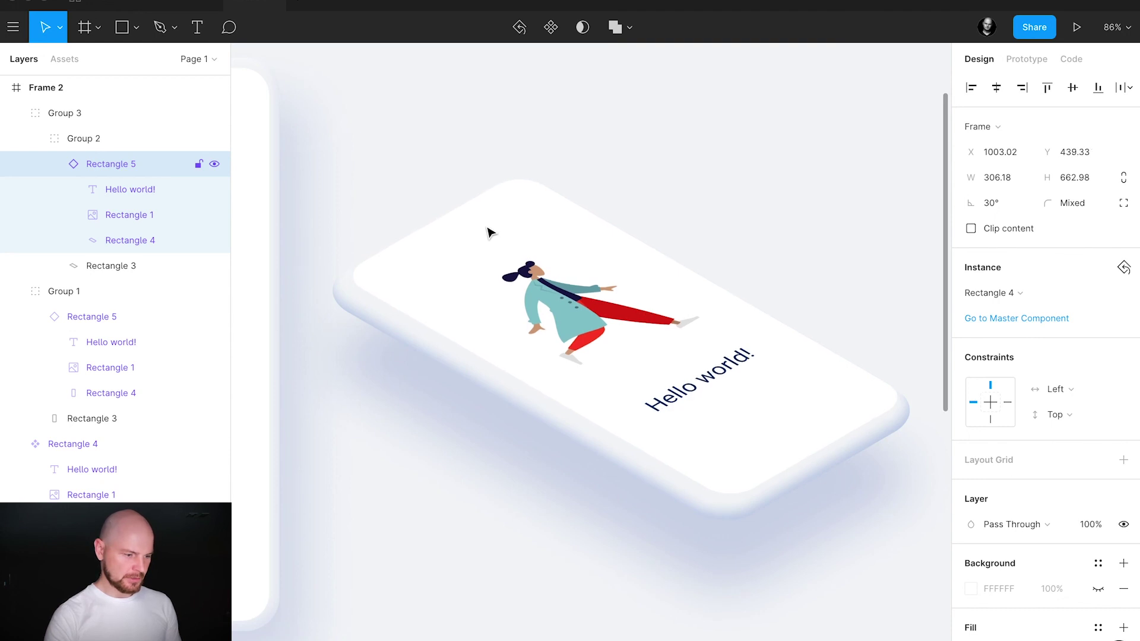
pyautogui.press('Down')
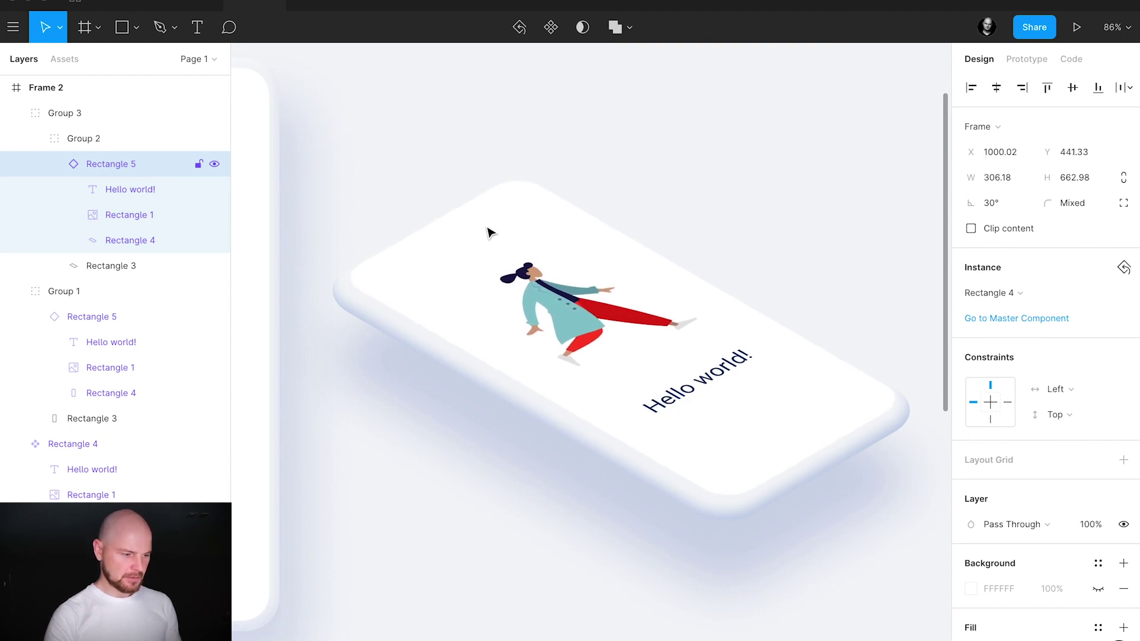
pyautogui.click(940, 490)
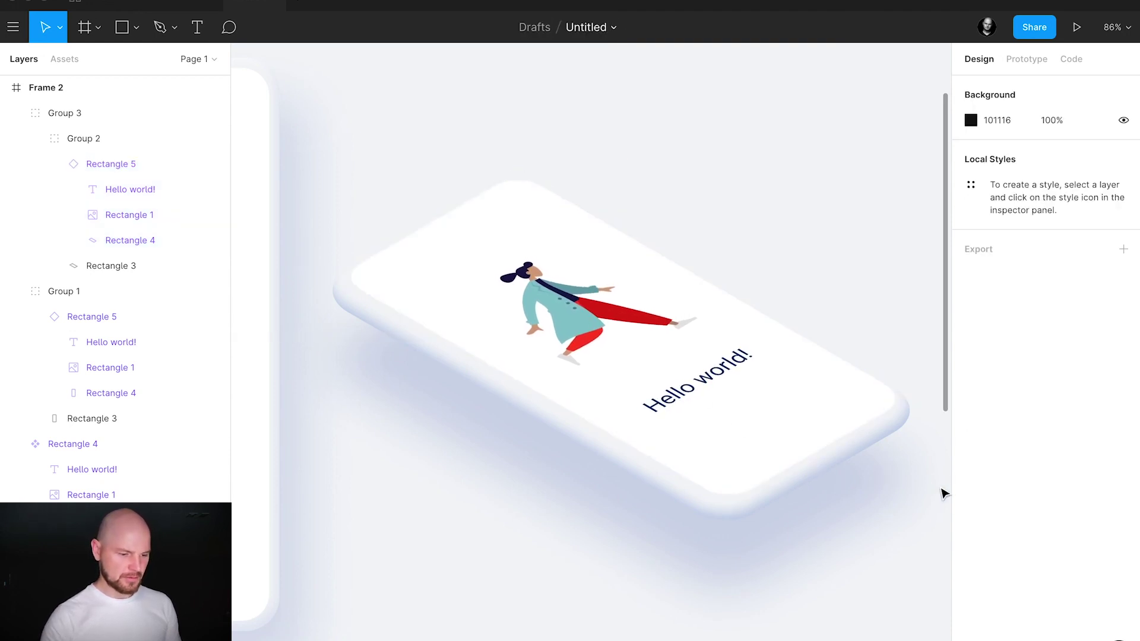
pyautogui.hotkey('shift', '1')
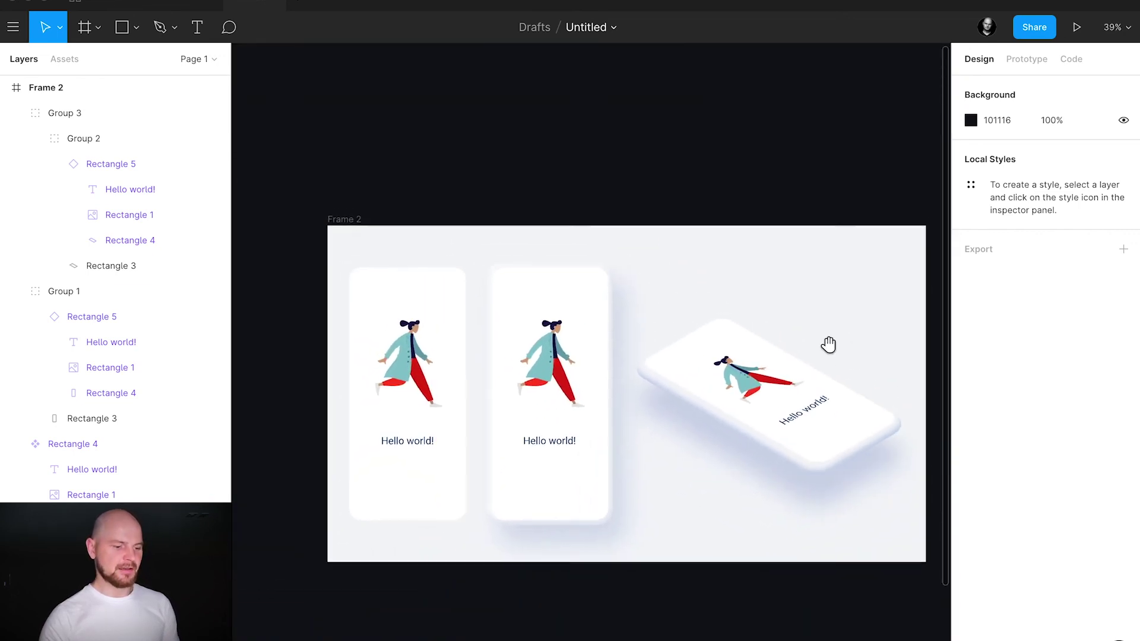
pyautogui.moveTo(827, 343); pyautogui.dragTo(815, 361)
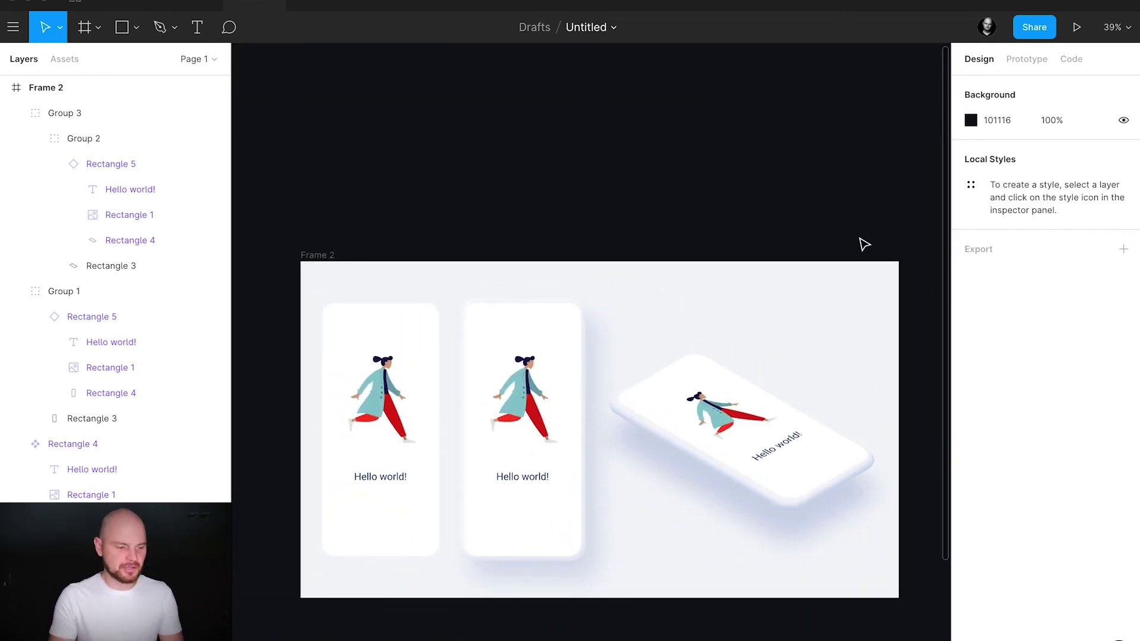